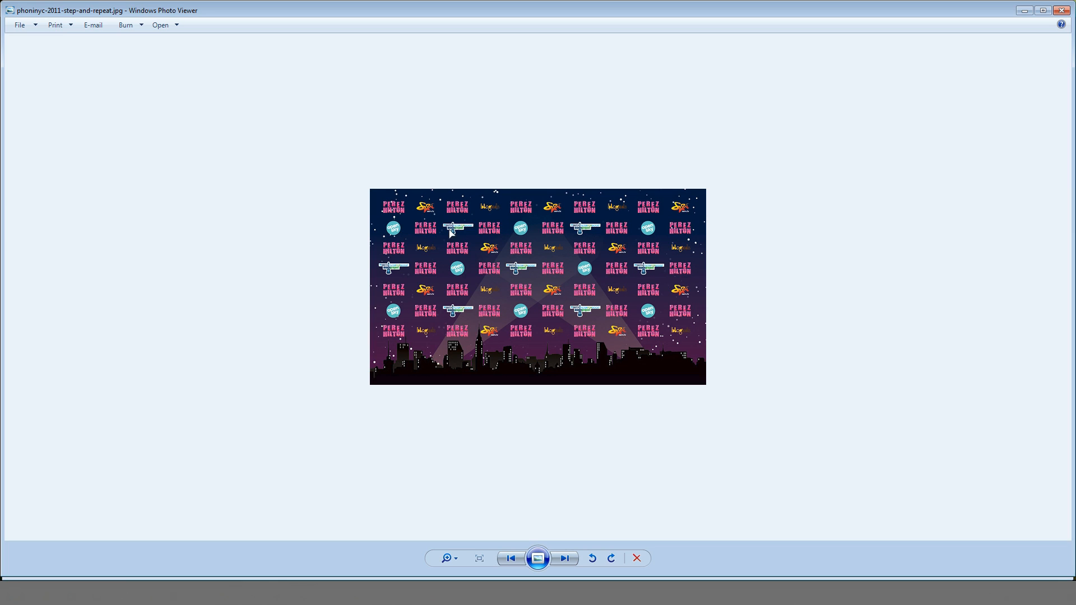
Step: Switch to Inkscape and reposition both ends of the background rectangle's linear gradient so it runs almost vertically down to the bottom edge
{"action": "left_click", "coordinate": [1024, 12]}
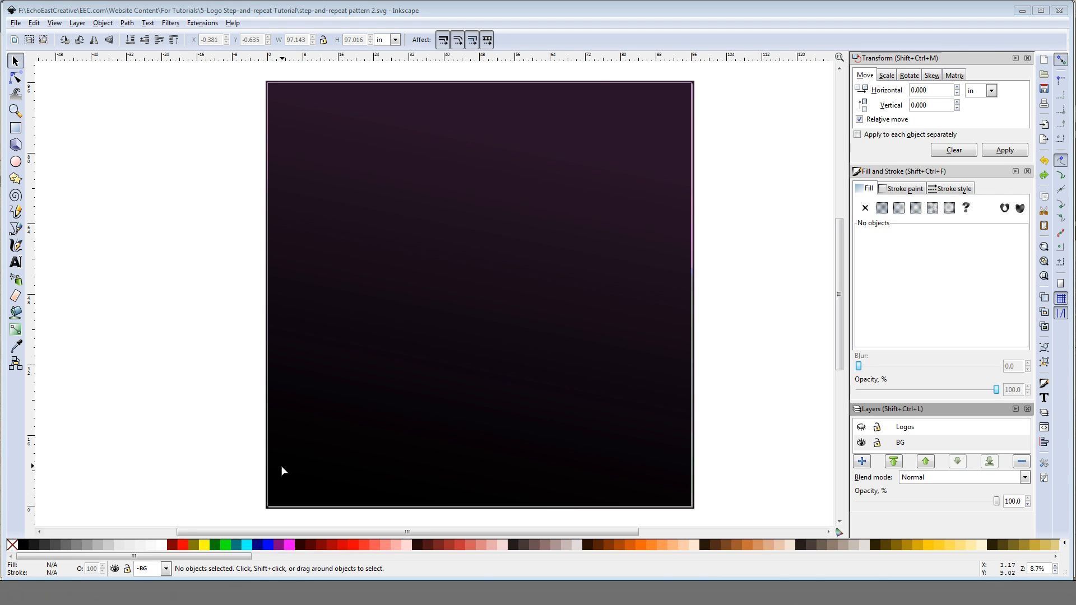
{"action": "left_click", "coordinate": [426, 254]}
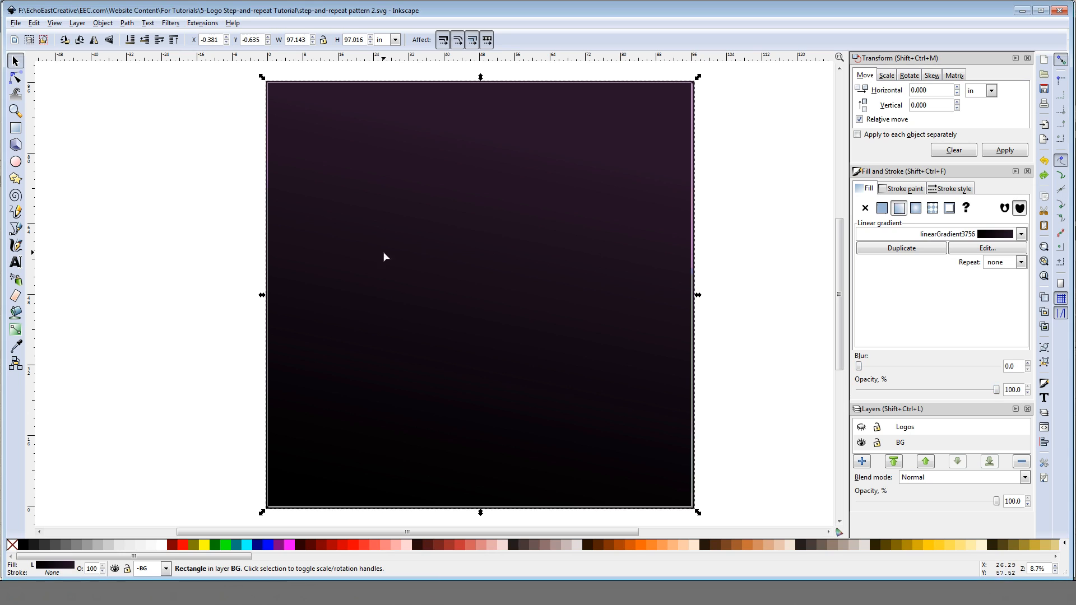
{"action": "left_click", "coordinate": [16, 329]}
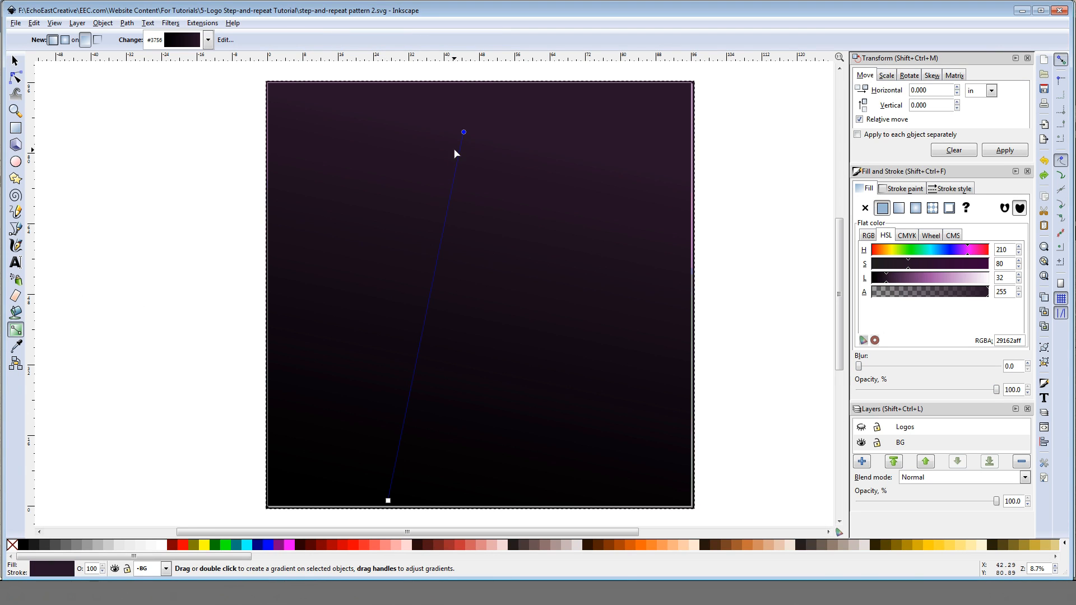
{"action": "left_click_drag", "start_coordinate": [463, 135], "coordinate": [431, 188]}
{"action": "left_click_drag", "start_coordinate": [388, 500], "coordinate": [442, 495]}
Step: Lock the BG layer, and unhide the Logos layer and make it the current layer
{"action": "left_click", "coordinate": [877, 443]}
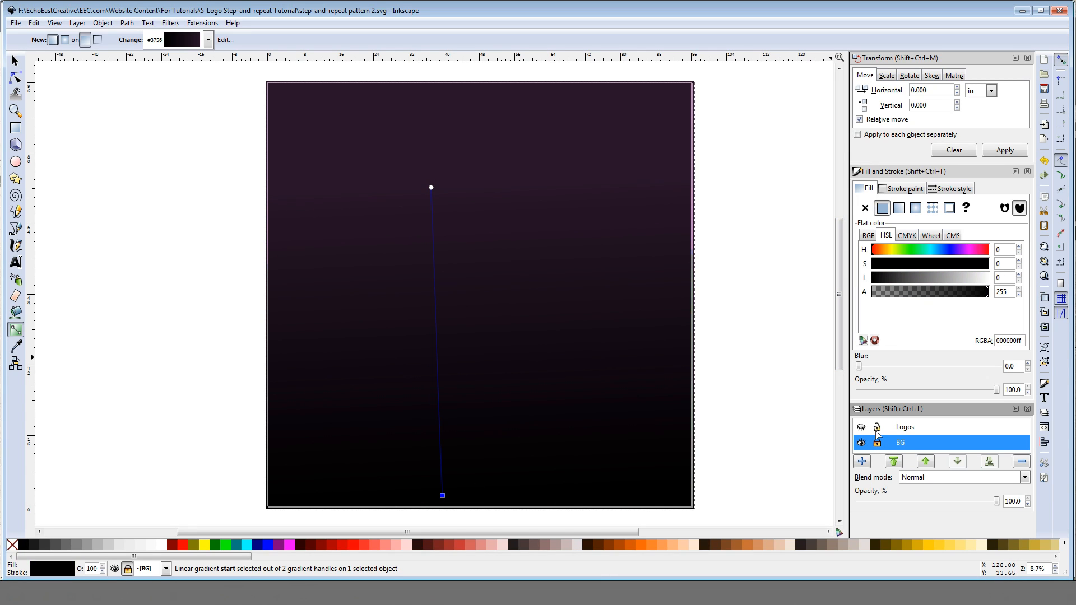
{"action": "left_click", "coordinate": [861, 427]}
{"action": "left_click", "coordinate": [905, 428]}
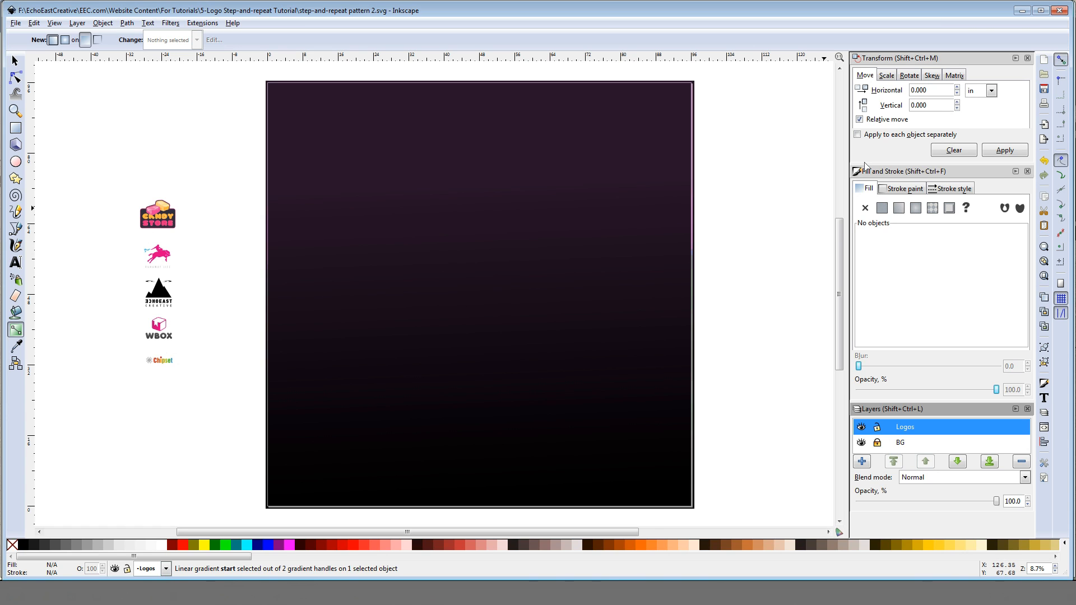
Step: Switch to Firefox and browse the free logo templates on the Logo Open Stock home page
{"action": "left_click", "coordinate": [1022, 11]}
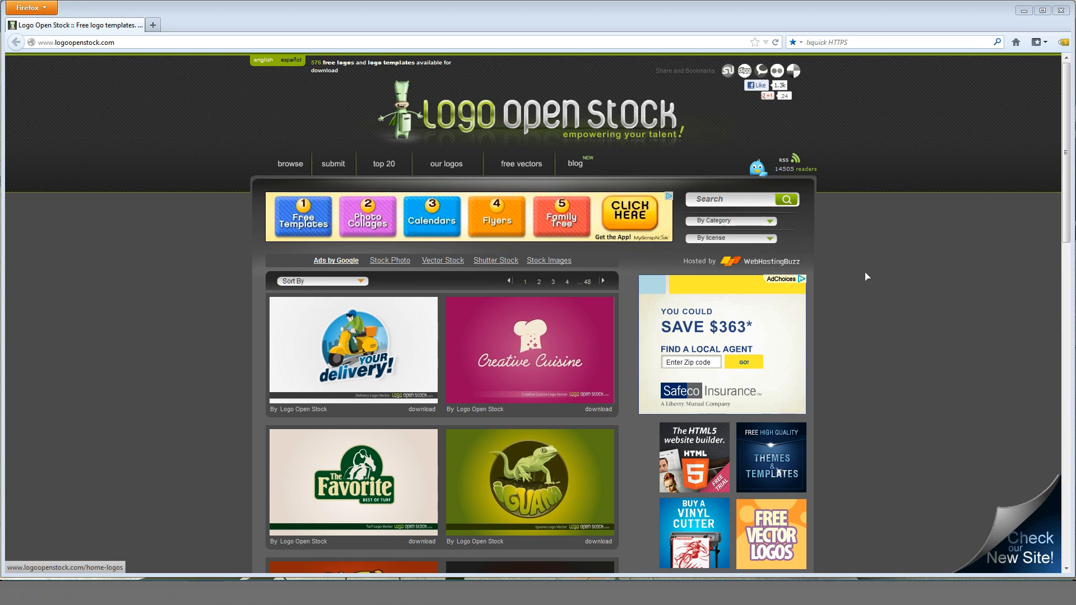
{"action": "scroll", "coordinate": [908, 289], "scroll_direction": "down", "scroll_amount": 5}
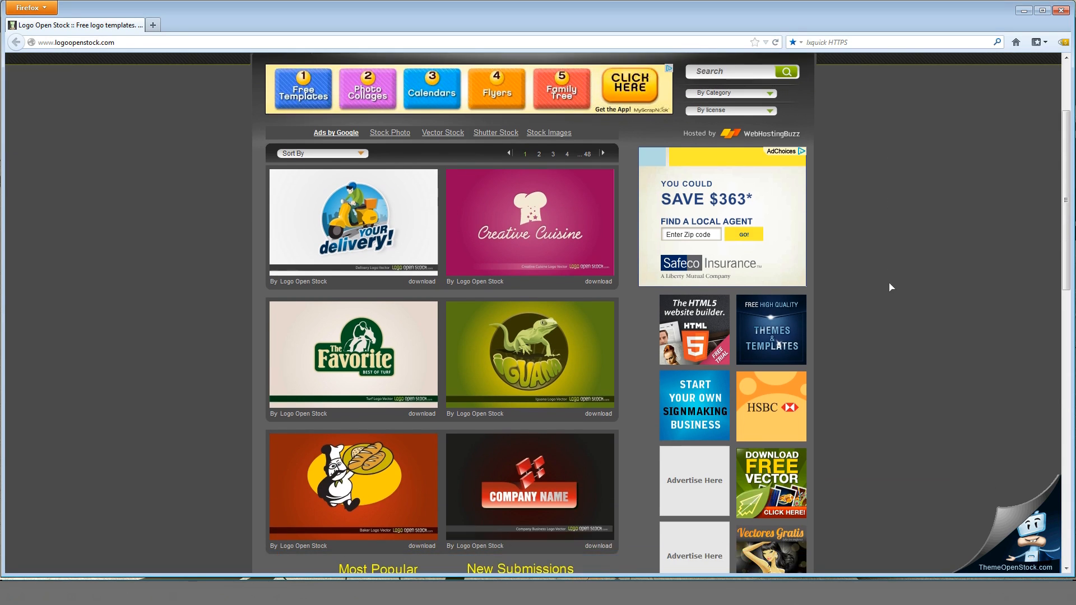
{"action": "scroll", "coordinate": [933, 261], "scroll_direction": "down", "scroll_amount": 8}
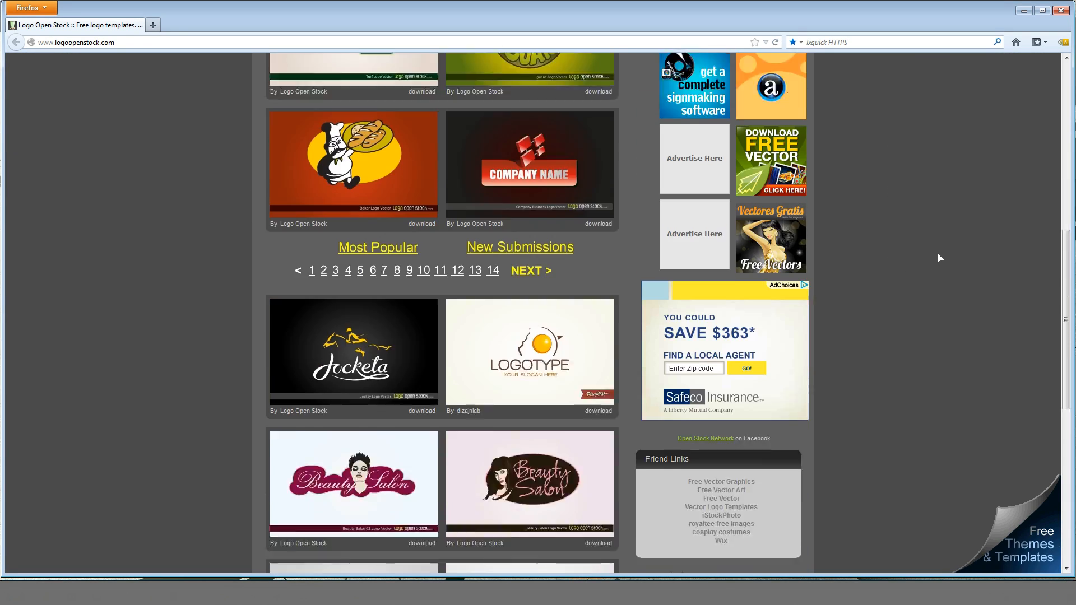
{"action": "scroll", "coordinate": [940, 258], "scroll_direction": "up", "scroll_amount": 13}
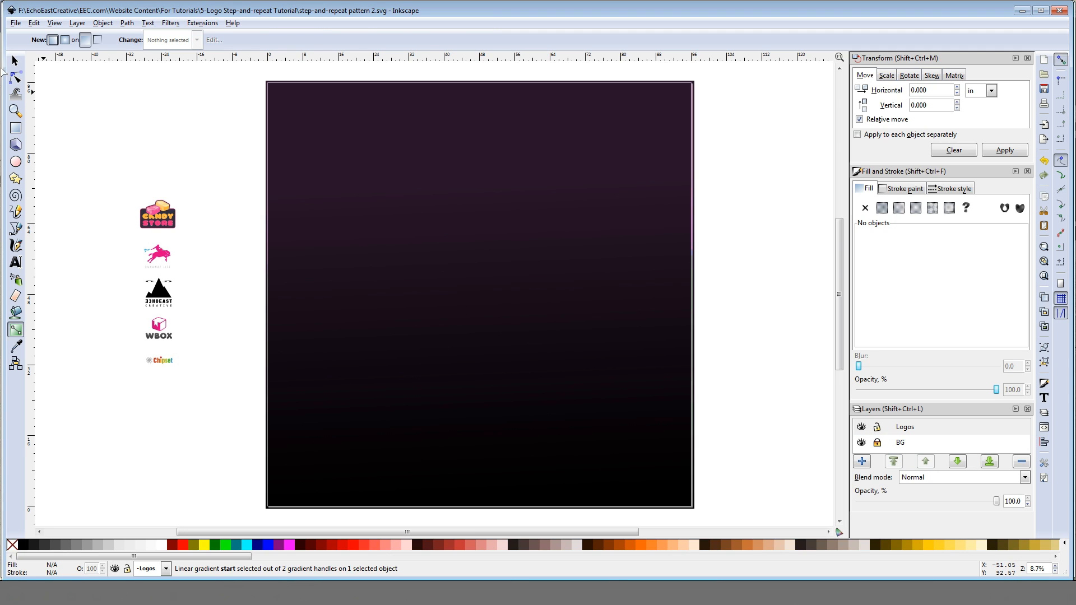
Step: Scale the Candy Store logo proportionally to a width of 9 inches
{"action": "key", "text": "s"}
{"action": "left_click", "coordinate": [166, 215]}
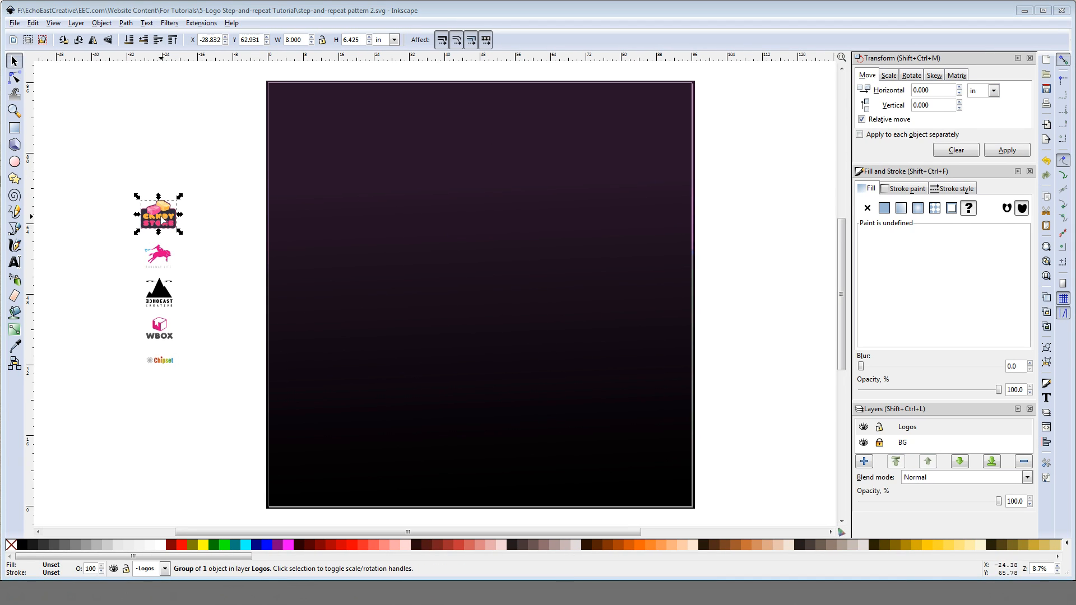
{"action": "key", "text": "Escape"}
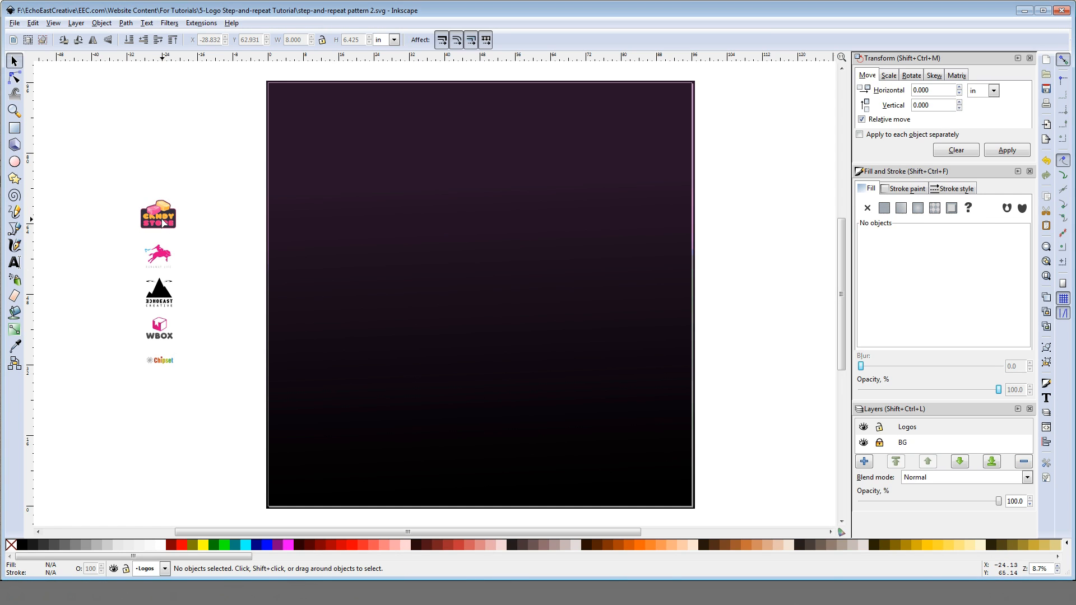
{"action": "left_click", "coordinate": [162, 224]}
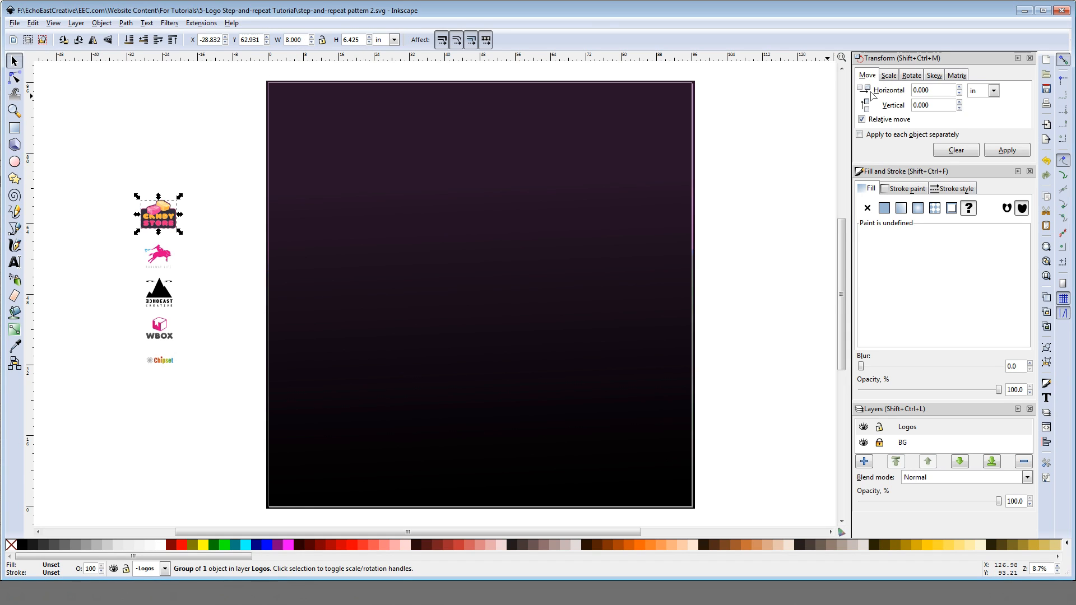
{"action": "left_click", "coordinate": [889, 76]}
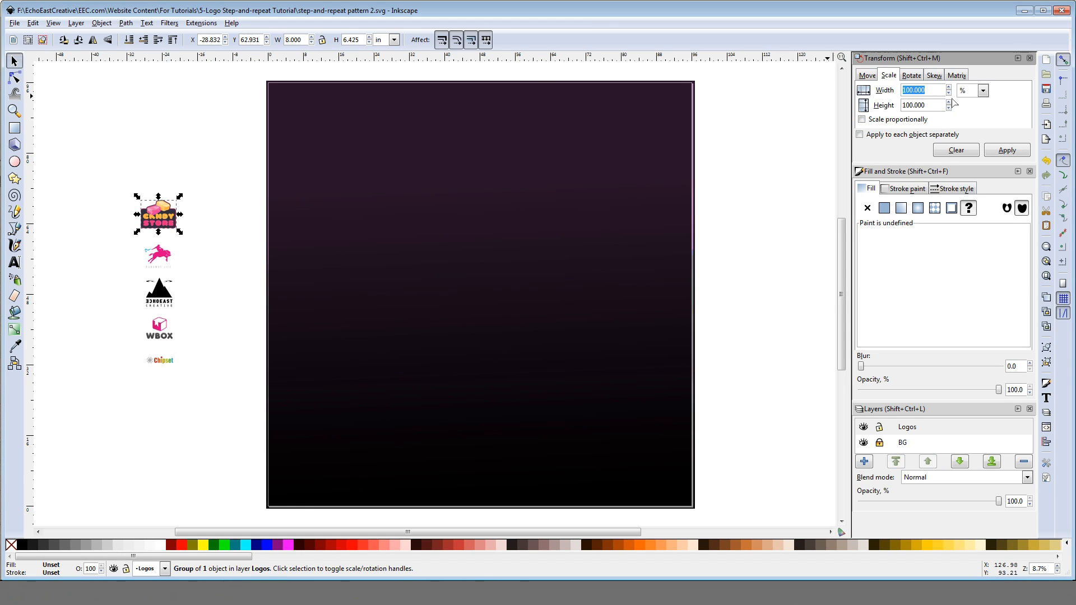
{"action": "left_click", "coordinate": [977, 91]}
{"action": "left_click", "coordinate": [972, 147]}
{"action": "double_click", "coordinate": [919, 90]}
{"action": "type", "text": "9"}
{"action": "left_click", "coordinate": [869, 122]}
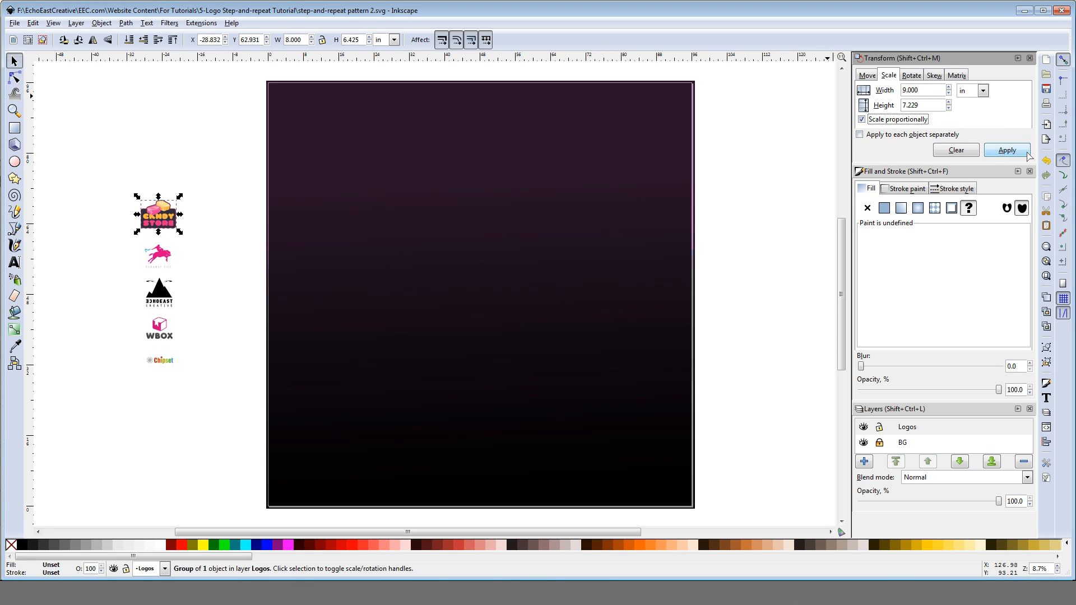
{"action": "left_click", "coordinate": [1012, 152]}
{"action": "left_click", "coordinate": [276, 228]}
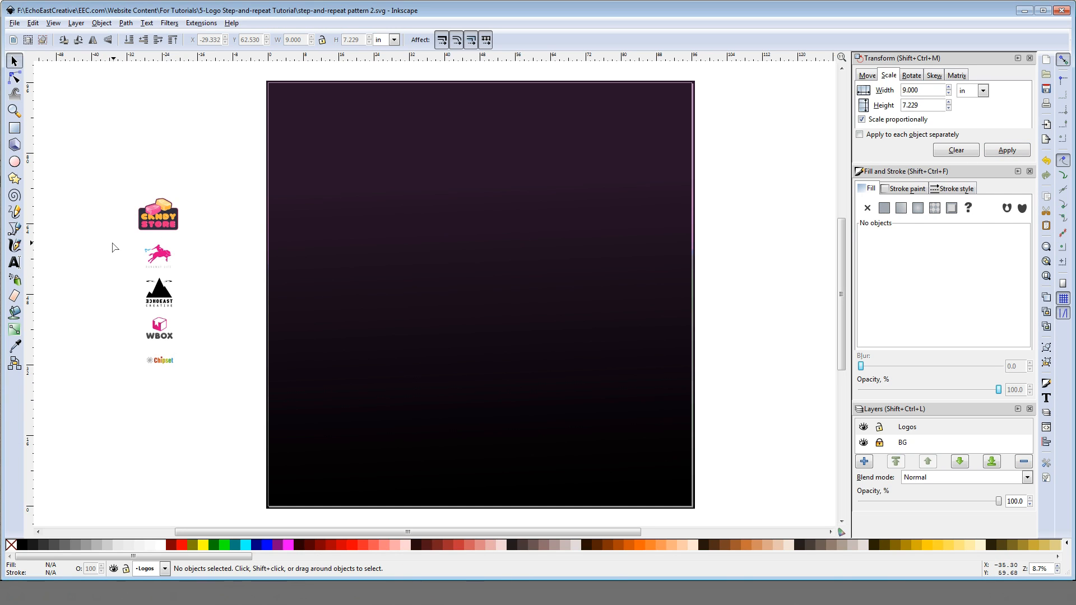
{"action": "left_click_drag", "start_coordinate": [112, 243], "coordinate": [208, 391]}
{"action": "left_click", "coordinate": [208, 287]}
{"action": "left_click_drag", "start_coordinate": [115, 241], "coordinate": [193, 395]}
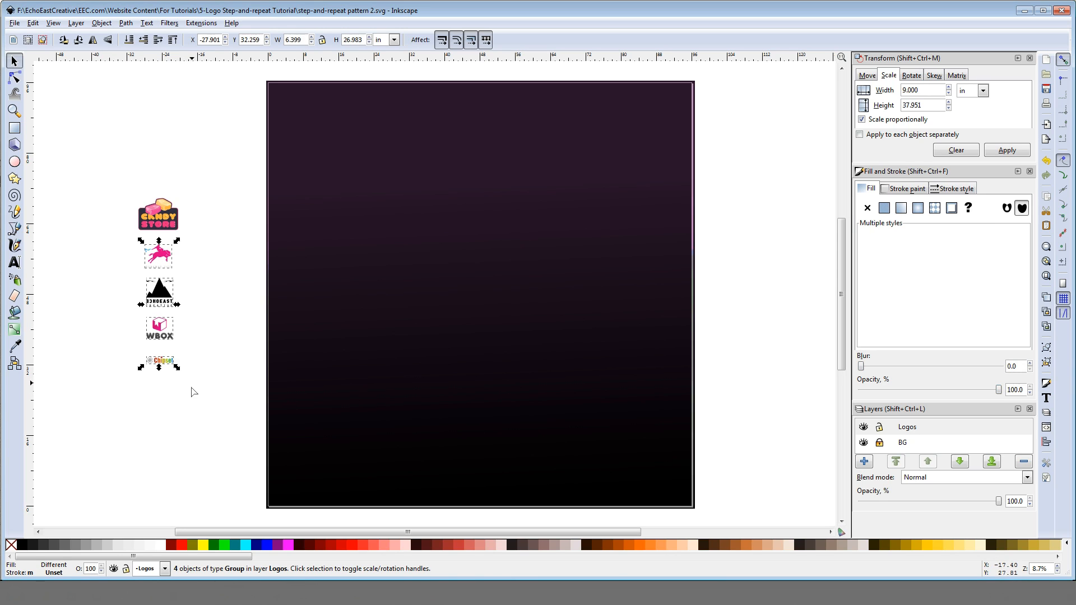
{"action": "left_click", "coordinate": [213, 292]}
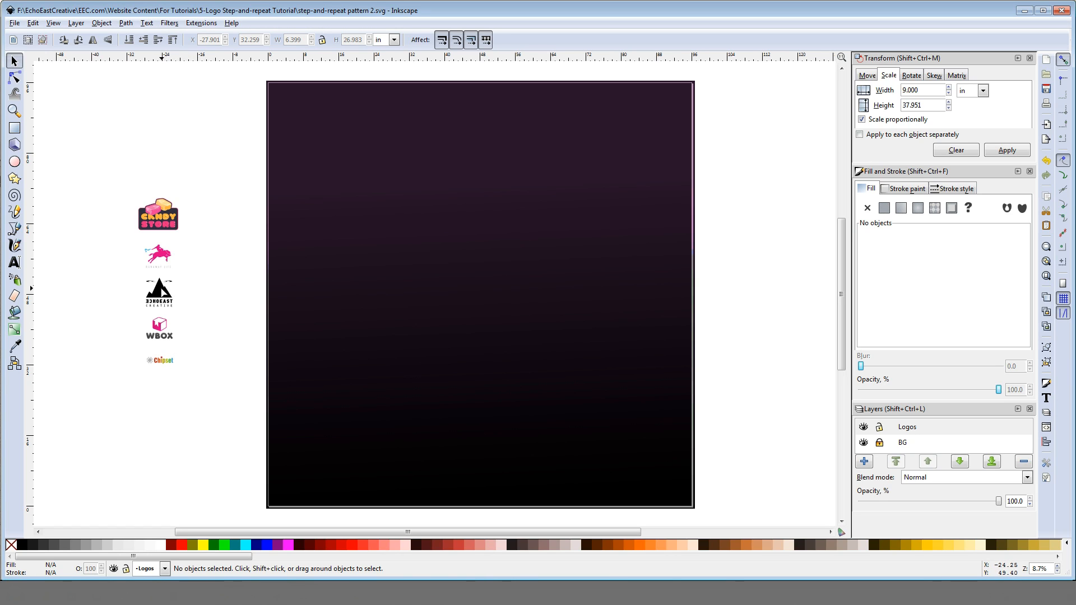
Step: Scale the black EchoEast mountain logo proportionally to a width of 5 inches
{"action": "left_click", "coordinate": [161, 293]}
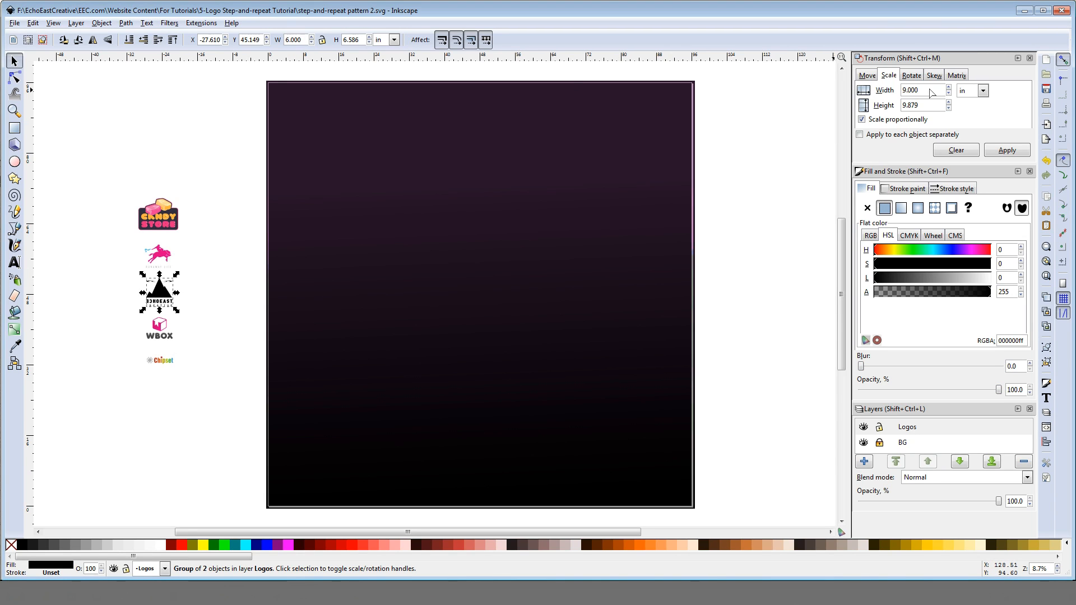
{"action": "left_click", "coordinate": [954, 150]}
{"action": "left_click", "coordinate": [983, 91]}
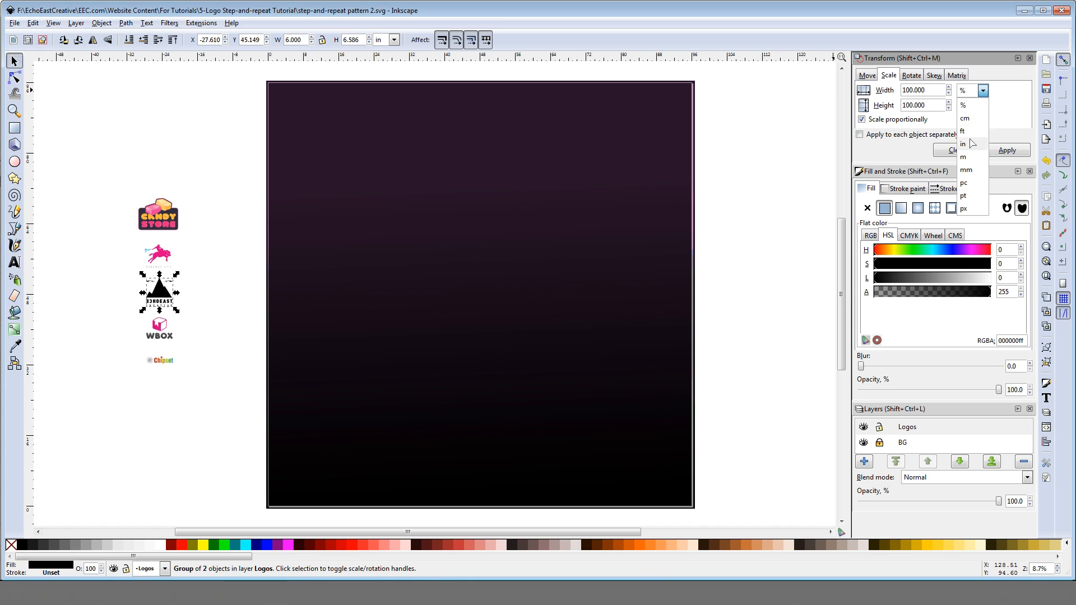
{"action": "left_click", "coordinate": [970, 142]}
{"action": "left_click_drag", "start_coordinate": [926, 93], "coordinate": [896, 94]}
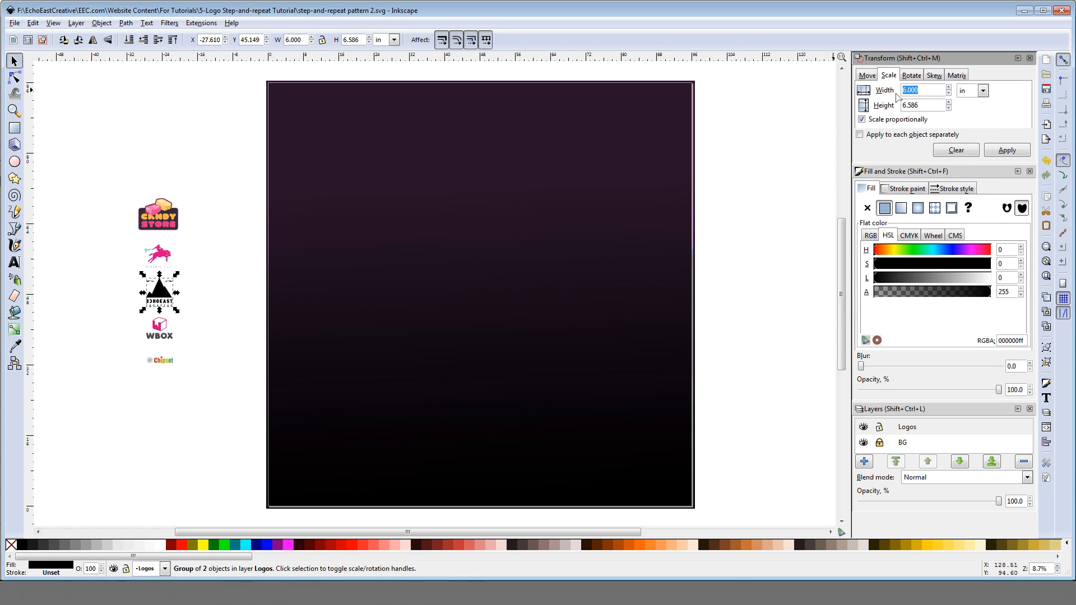
{"action": "type", "text": "5"}
{"action": "left_click", "coordinate": [1006, 150]}
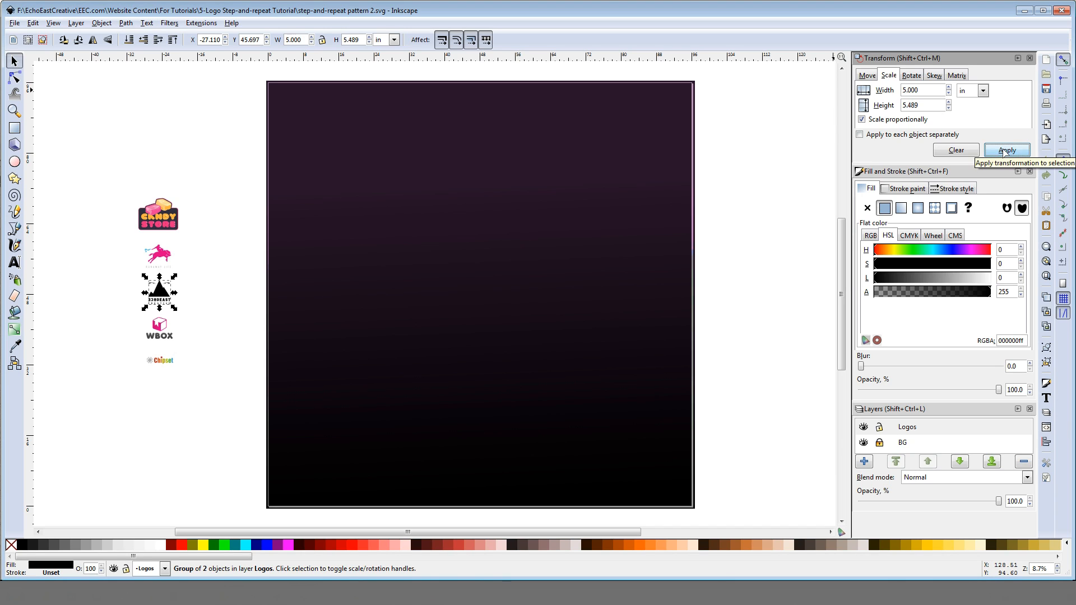
{"action": "left_click", "coordinate": [220, 241]}
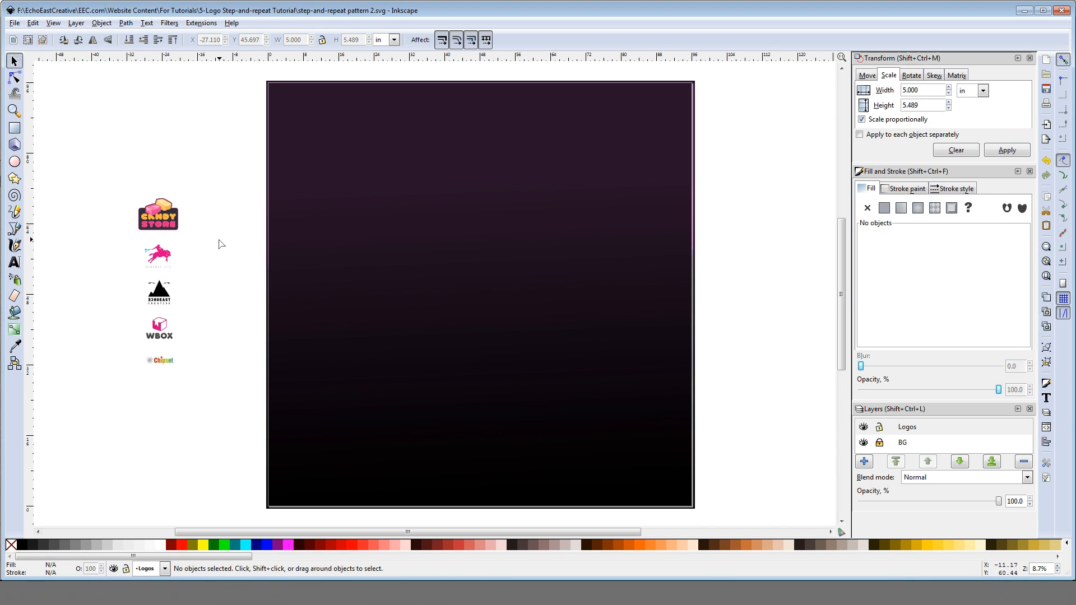
Step: Scale the WBOX logo proportionally to a width of 5.5 inches
{"action": "left_click", "coordinate": [162, 325]}
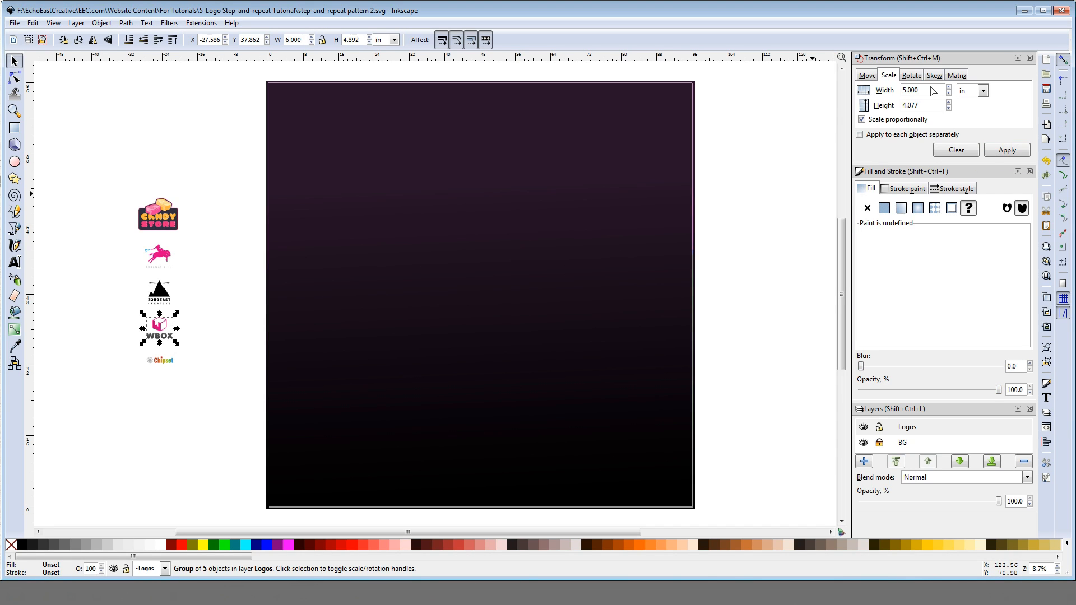
{"action": "left_click", "coordinate": [929, 92]}
{"action": "left_click_drag", "start_coordinate": [929, 92], "coordinate": [896, 93]}
{"action": "type", "text": "5.5"}
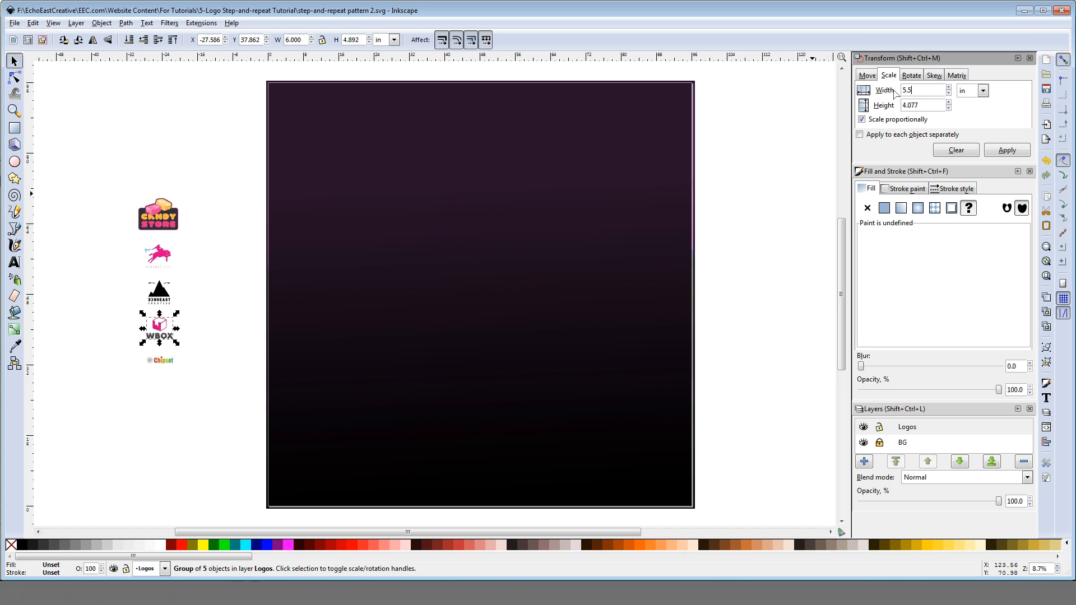
{"action": "left_click", "coordinate": [1006, 149]}
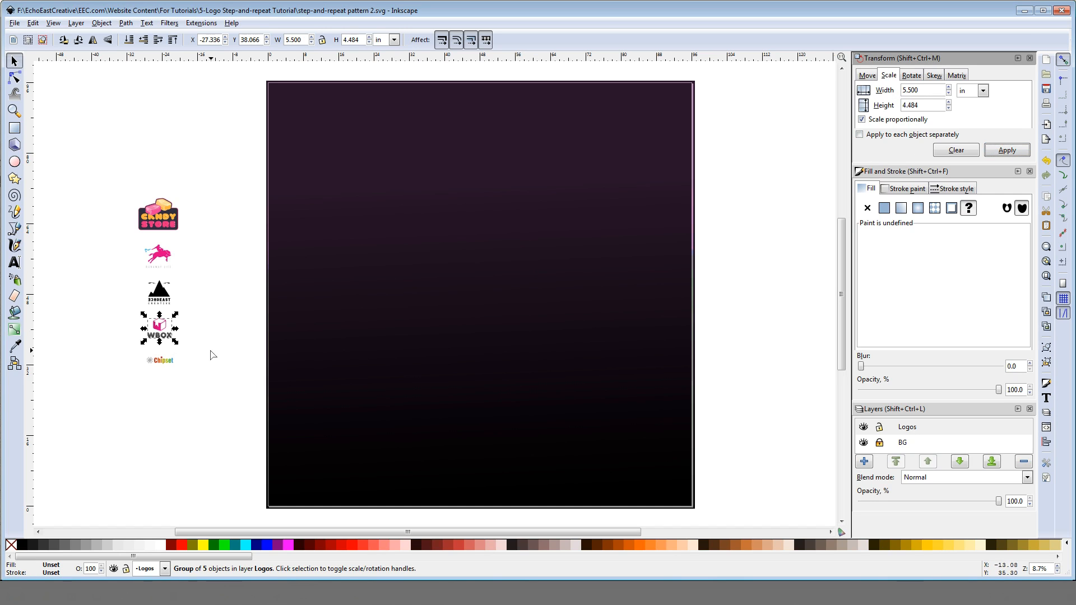
Step: Scale the Chipset logo proportionally to a width of 8.5 inches
{"action": "left_click", "coordinate": [171, 366]}
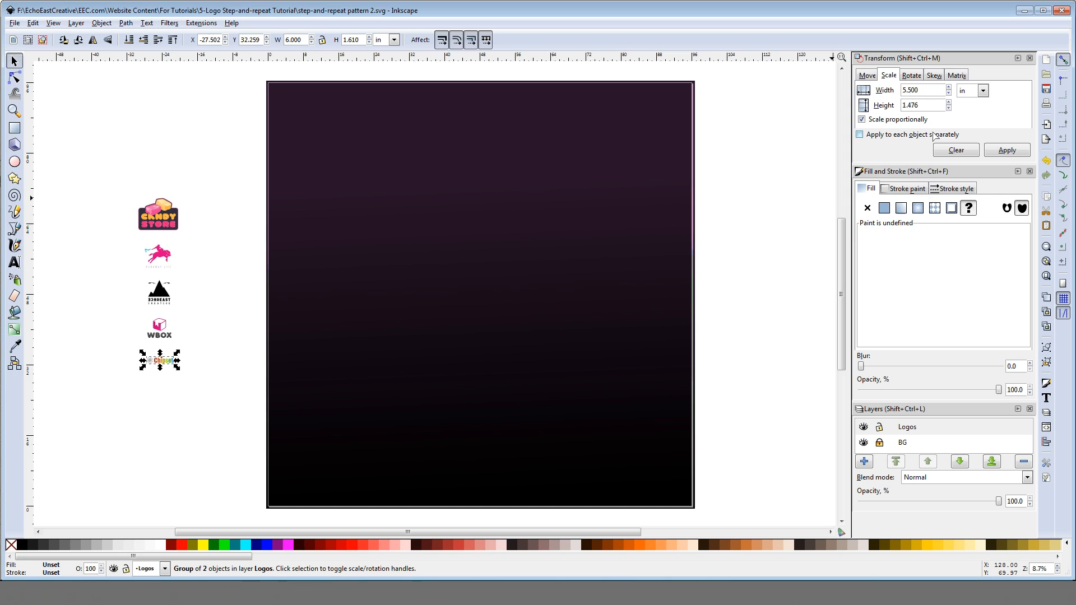
{"action": "left_click_drag", "start_coordinate": [929, 93], "coordinate": [891, 93]}
{"action": "type", "text": "8"}
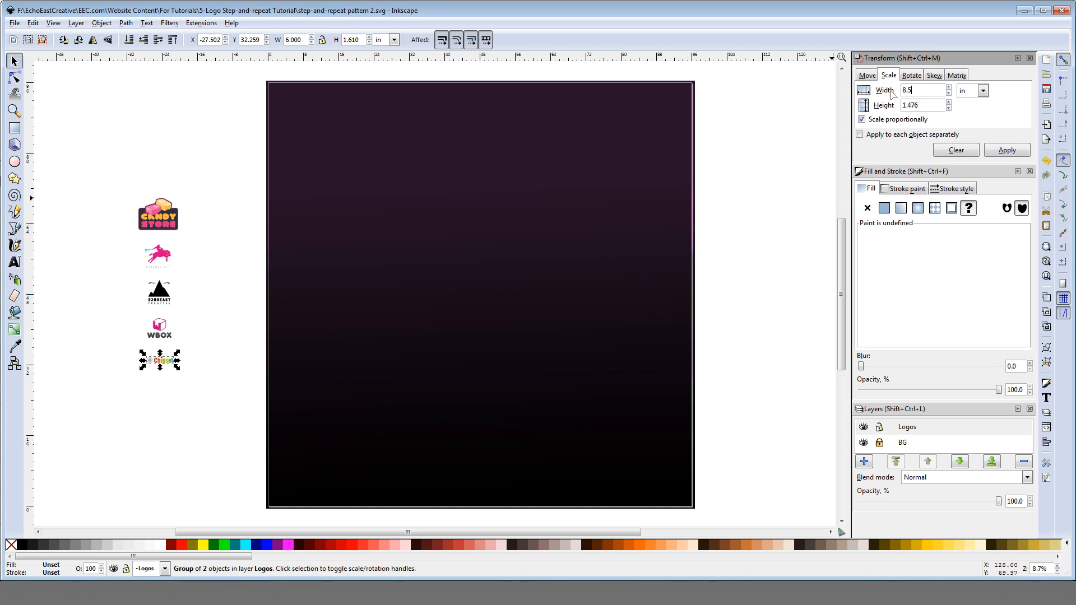
{"action": "type", "text": ".5"}
{"action": "left_click", "coordinate": [1002, 150]}
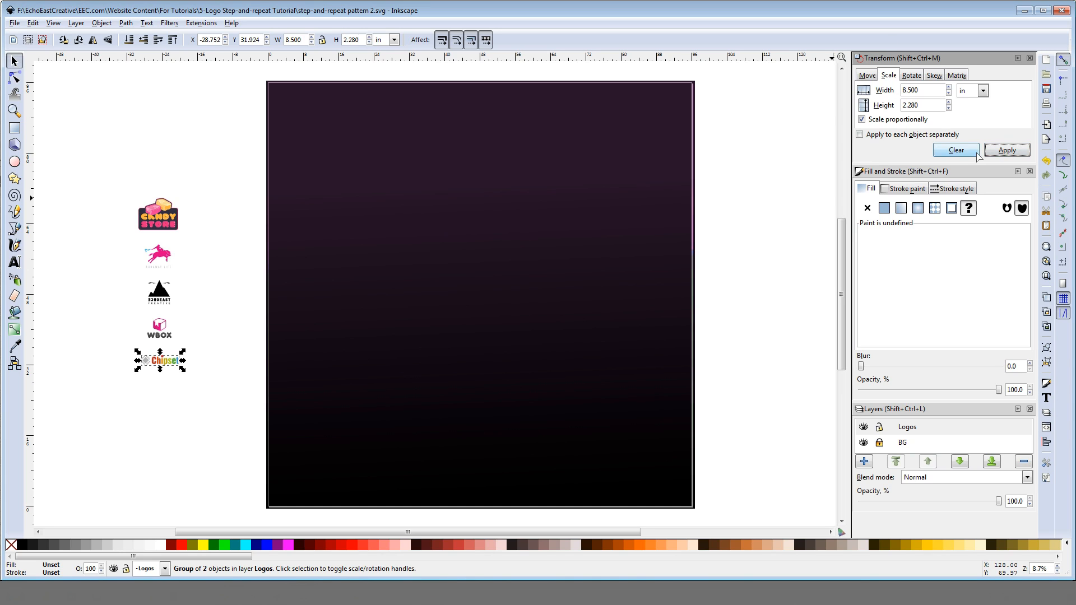
{"action": "left_click", "coordinate": [223, 298]}
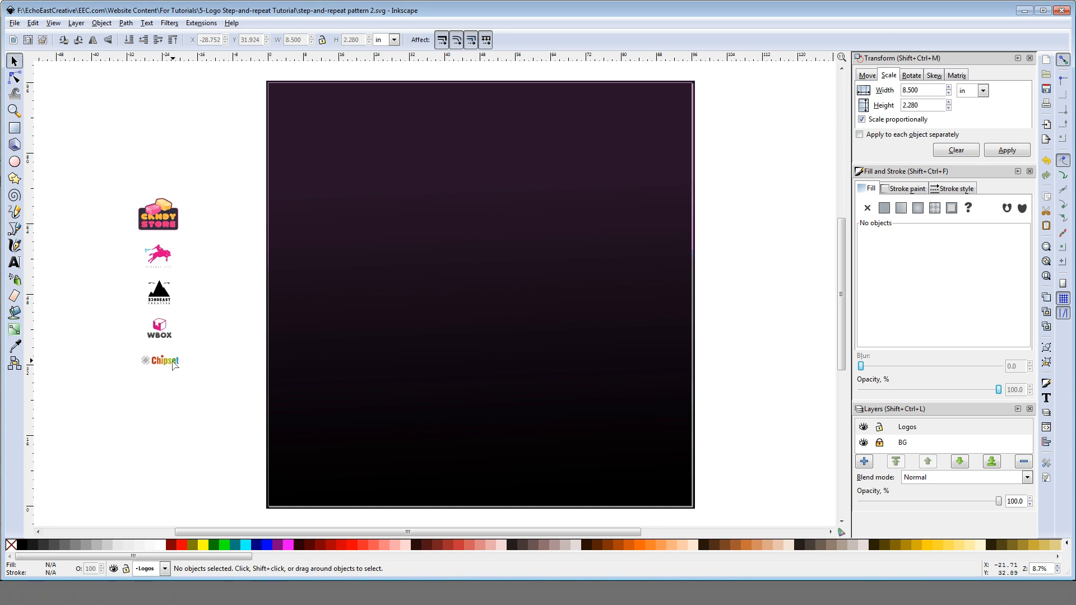
Step: Reduce the Chipset logo proportionally to a width of 8 inches
{"action": "left_click", "coordinate": [174, 365]}
{"action": "triple_click", "coordinate": [910, 91]}
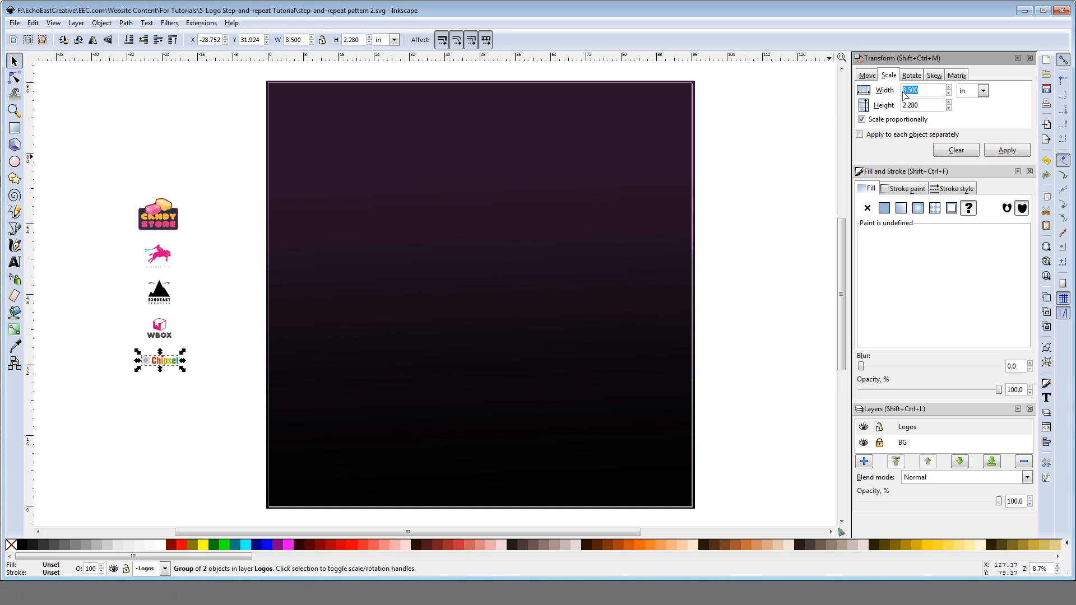
{"action": "type", "text": "8"}
{"action": "left_click", "coordinate": [1007, 150]}
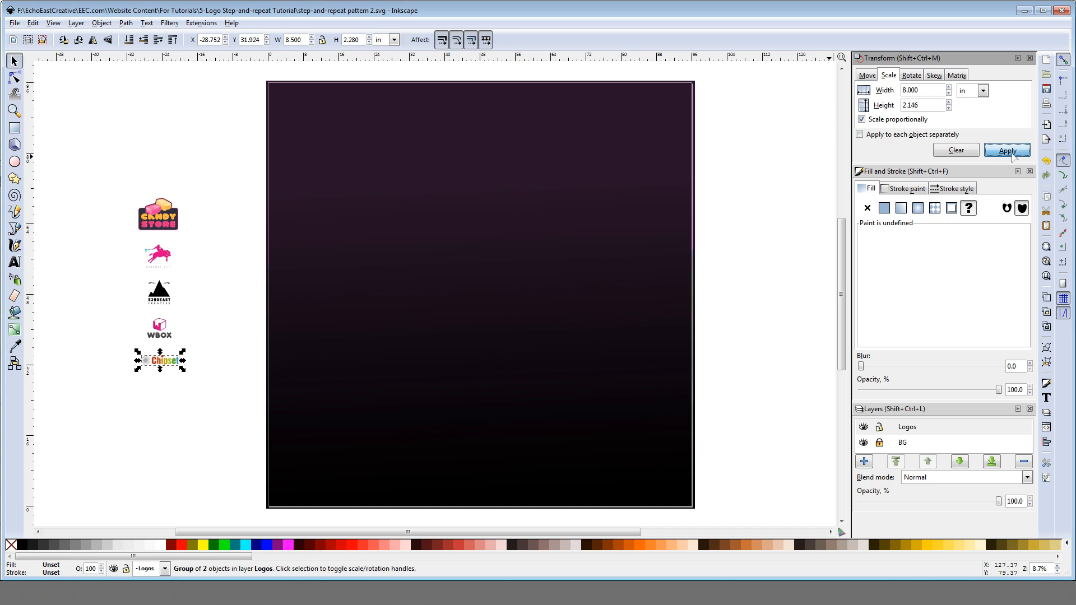
{"action": "left_click", "coordinate": [249, 237]}
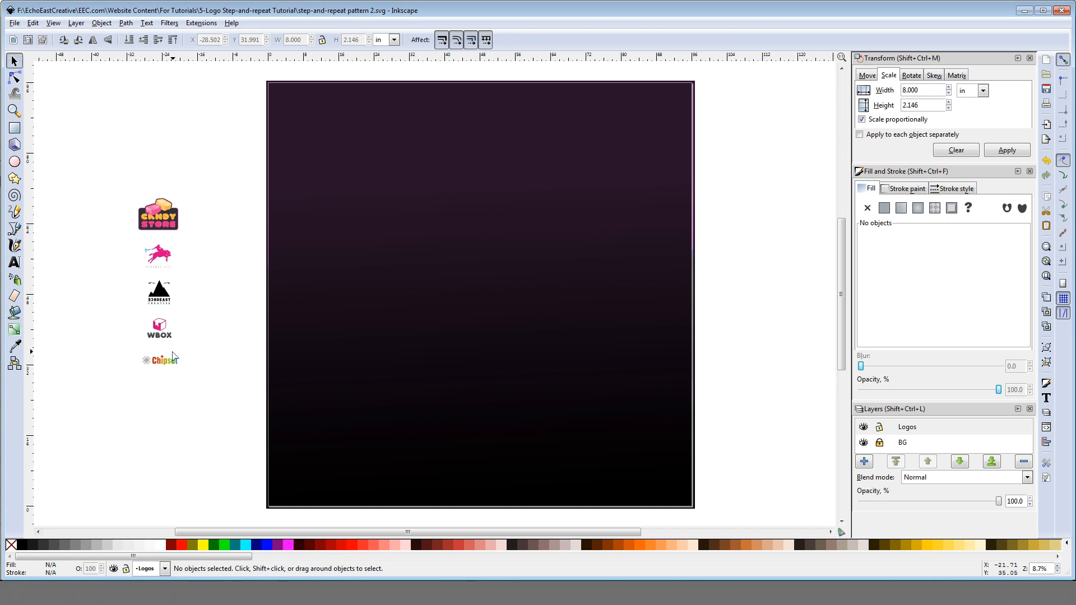
Step: Resize the Chipset logo proportionally to a width of 7 inches
{"action": "left_click", "coordinate": [174, 363]}
{"action": "triple_click", "coordinate": [910, 90]}
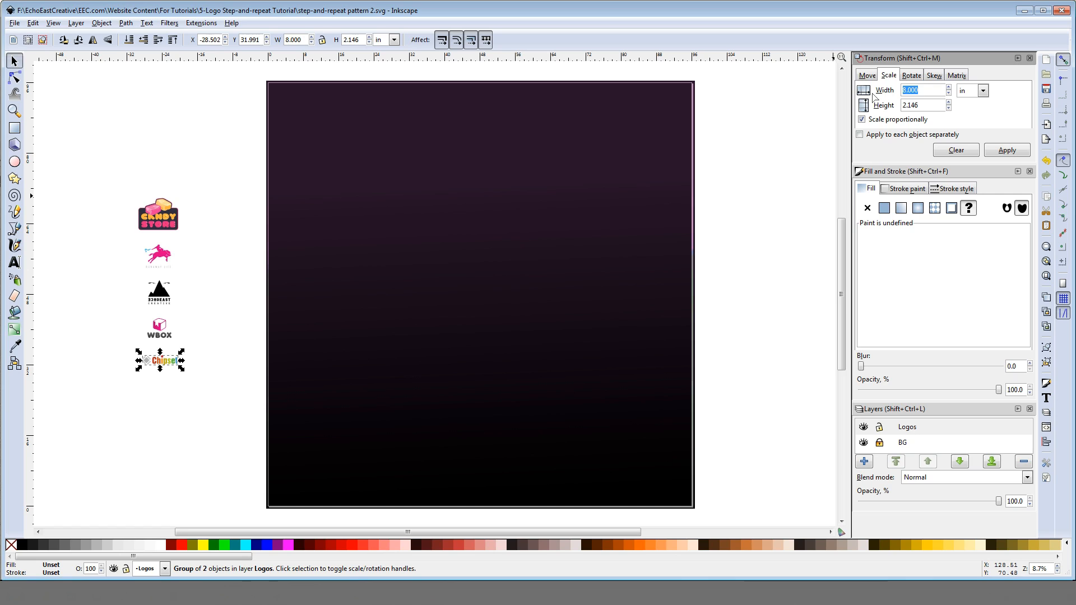
{"action": "type", "text": "7.5"}
{"action": "left_click", "coordinate": [1004, 150]}
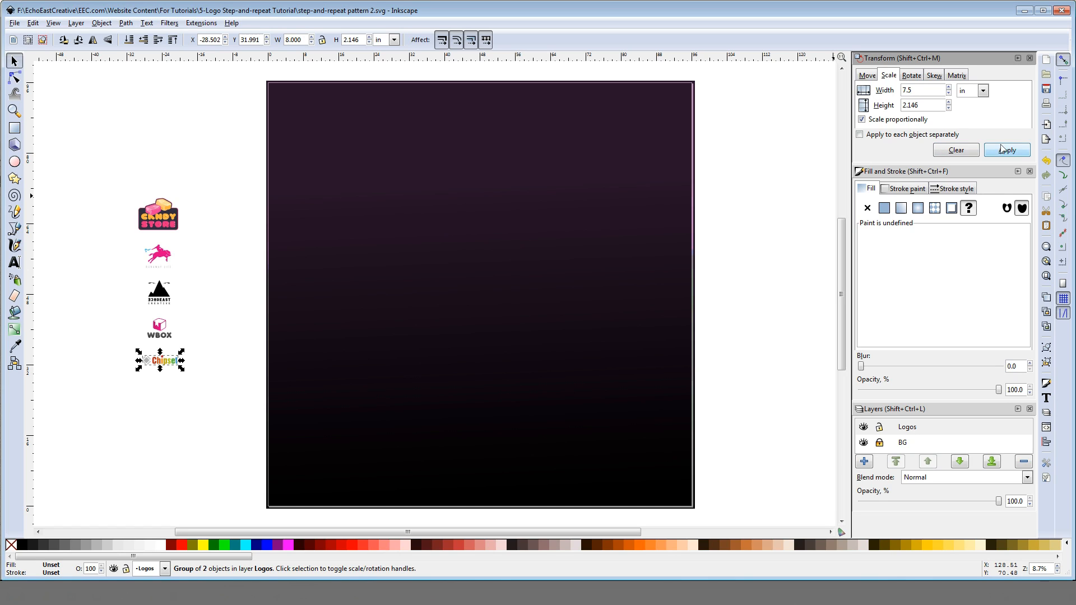
{"action": "left_click", "coordinate": [219, 221]}
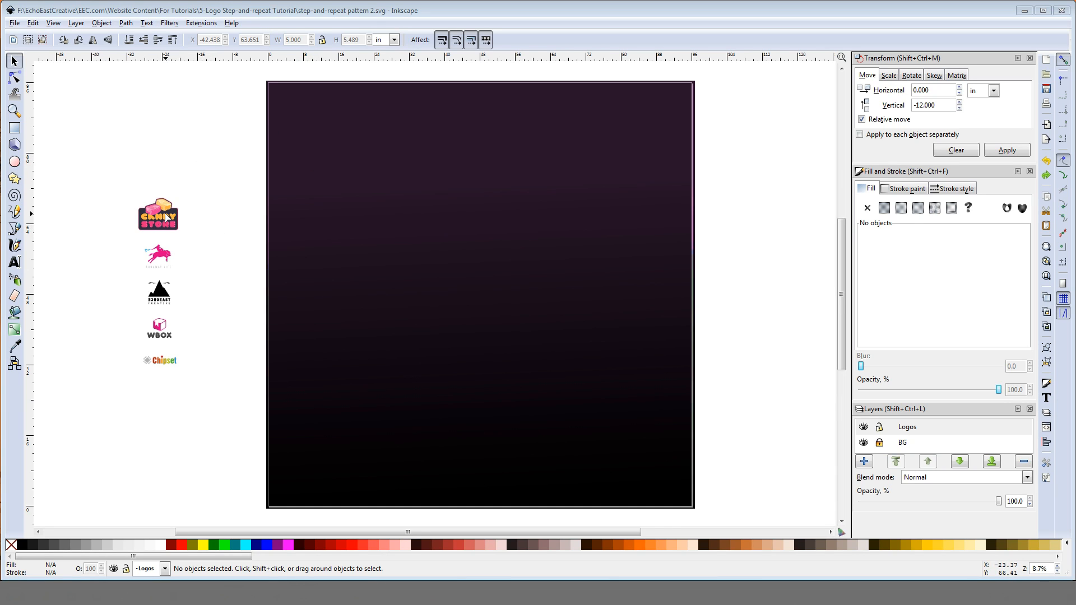
Step: Add a vertical and a horizontal guide that cross at the centre of the Candy Store logo
{"action": "left_click", "coordinate": [166, 218]}
{"action": "left_click_drag", "start_coordinate": [36, 213], "coordinate": [158, 205]}
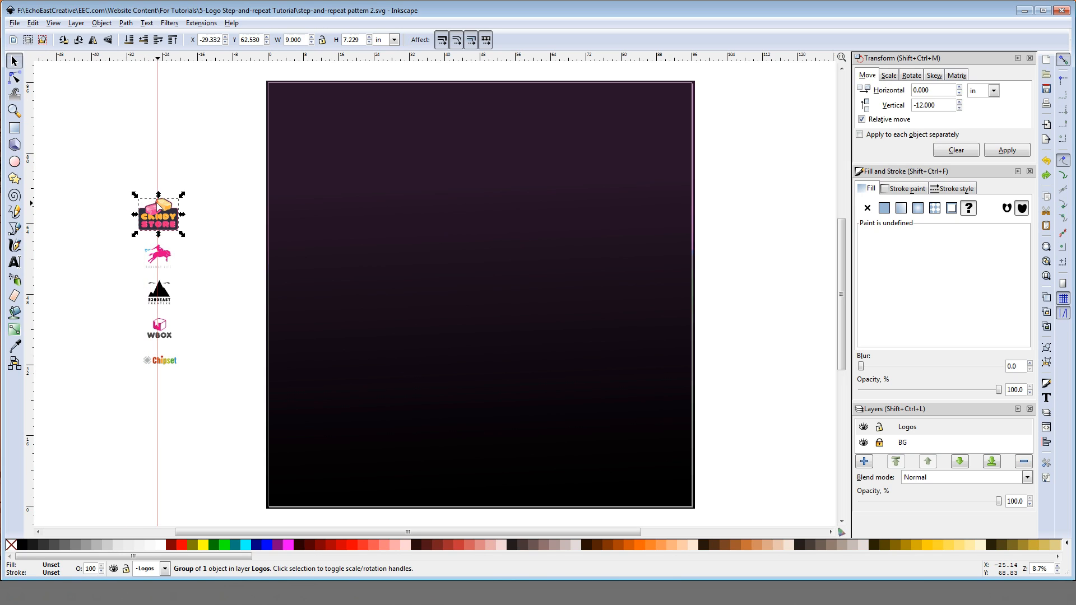
{"action": "left_click_drag", "start_coordinate": [127, 62], "coordinate": [158, 214]}
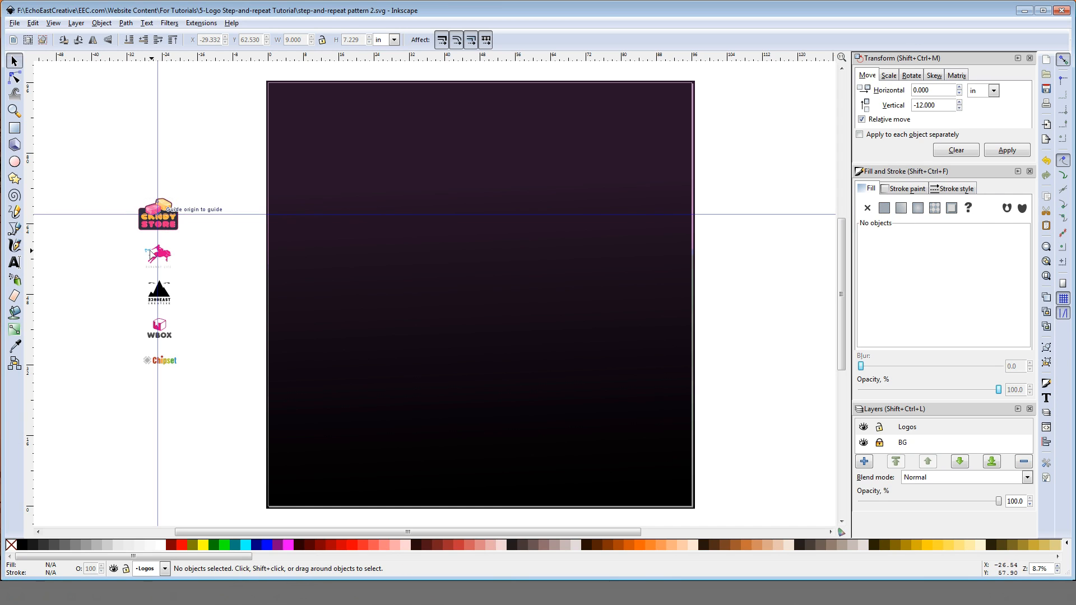
Step: Move the pink horse logo onto the Candy Store logo and centre it on the crossing guides
{"action": "left_click_drag", "start_coordinate": [152, 253], "coordinate": [159, 214]}
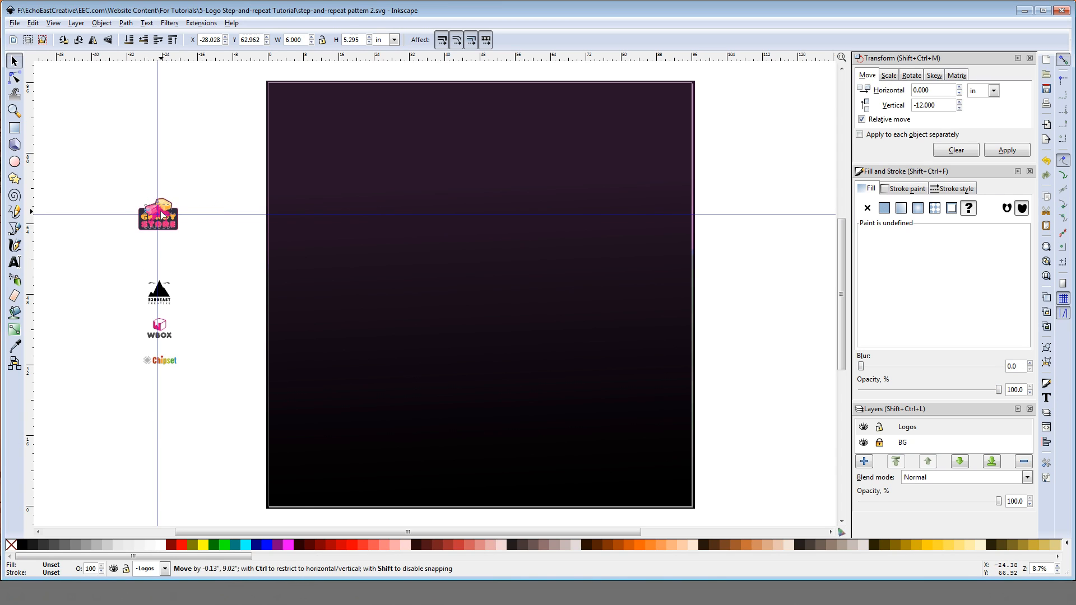
{"action": "key", "text": "Up"}
{"action": "key", "text": "Up"}
{"action": "key", "text": "Up"}
{"action": "key", "text": "Up"}
{"action": "key", "text": "Up"}
{"action": "key", "text": "Up"}
{"action": "key", "text": "Up"}
{"action": "key", "text": "Up"}
{"action": "key", "text": "Up"}
{"action": "key", "text": "Up"}
{"action": "key", "text": "Up"}
{"action": "key", "text": "Up"}
{"action": "key", "text": "Up"}
{"action": "key", "text": "Up"}
{"action": "key", "text": "Up"}
{"action": "key", "text": "Up"}
{"action": "key", "text": "Up"}
{"action": "key", "text": "Up"}
{"action": "key", "text": "Up"}
{"action": "key", "text": "Up"}
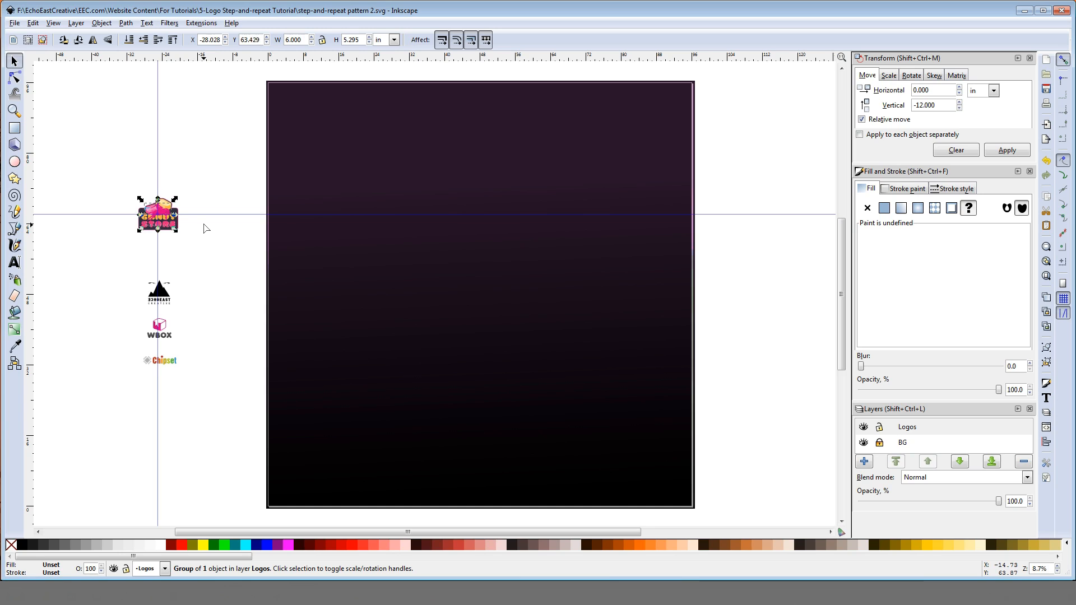
{"action": "key", "text": "Left"}
{"action": "key", "text": "Left"}
{"action": "key", "text": "Down"}
Step: Shift the pink horse logo 15 inches to the right of the Candy Store logo with a relative move
{"action": "left_click", "coordinate": [964, 150]}
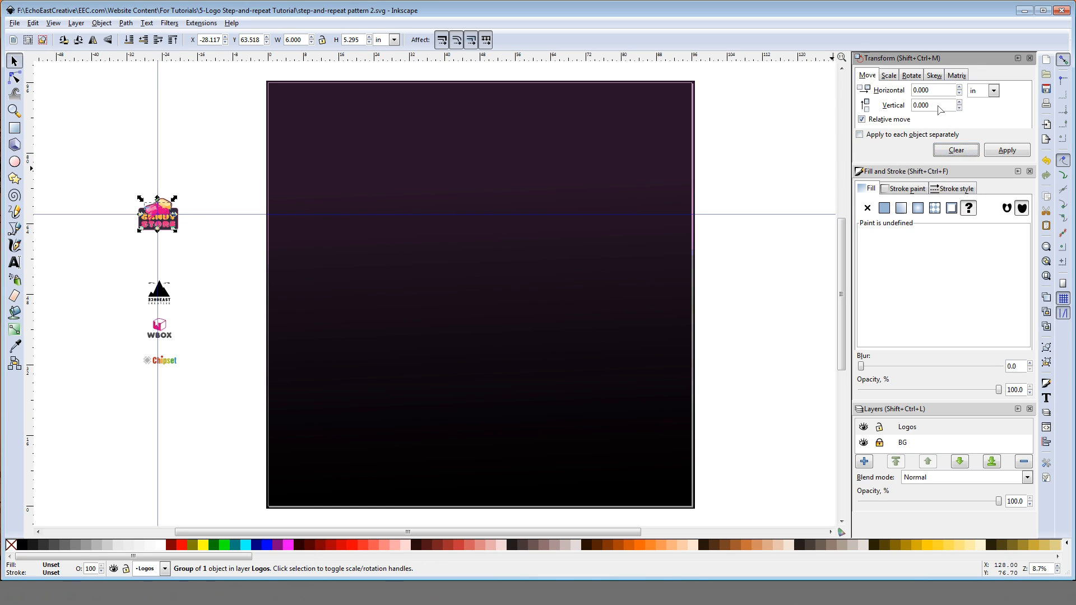
{"action": "left_click_drag", "start_coordinate": [916, 93], "coordinate": [904, 93]}
{"action": "type", "text": "15"}
{"action": "left_click", "coordinate": [1003, 151]}
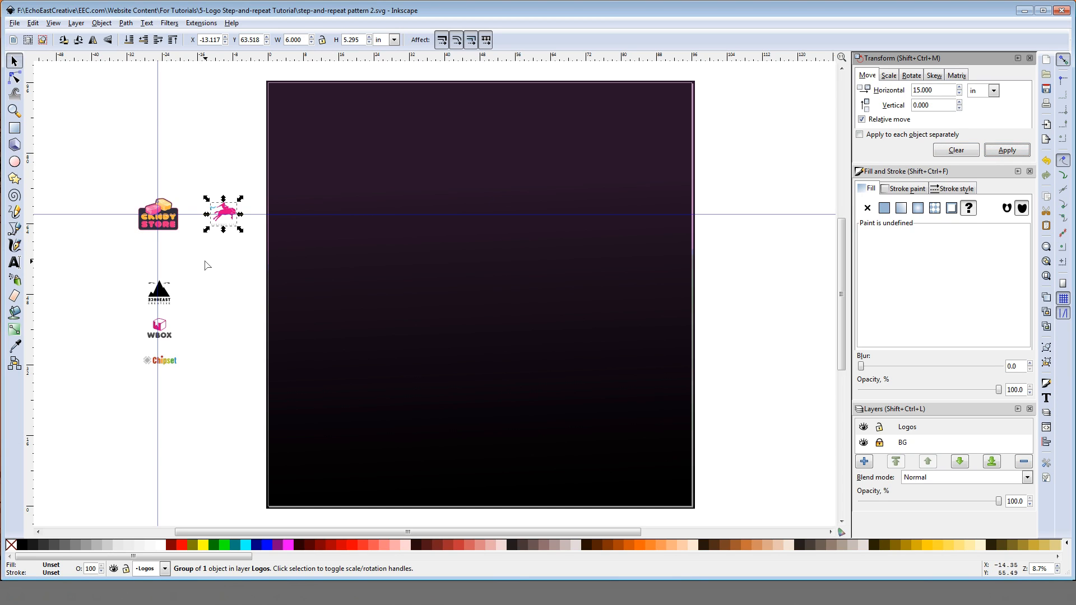
{"action": "left_click", "coordinate": [205, 261]}
Step: Move the black mountain logo onto the Candy Store logo and centre it on the crossing guides
{"action": "left_click_drag", "start_coordinate": [159, 293], "coordinate": [160, 214]}
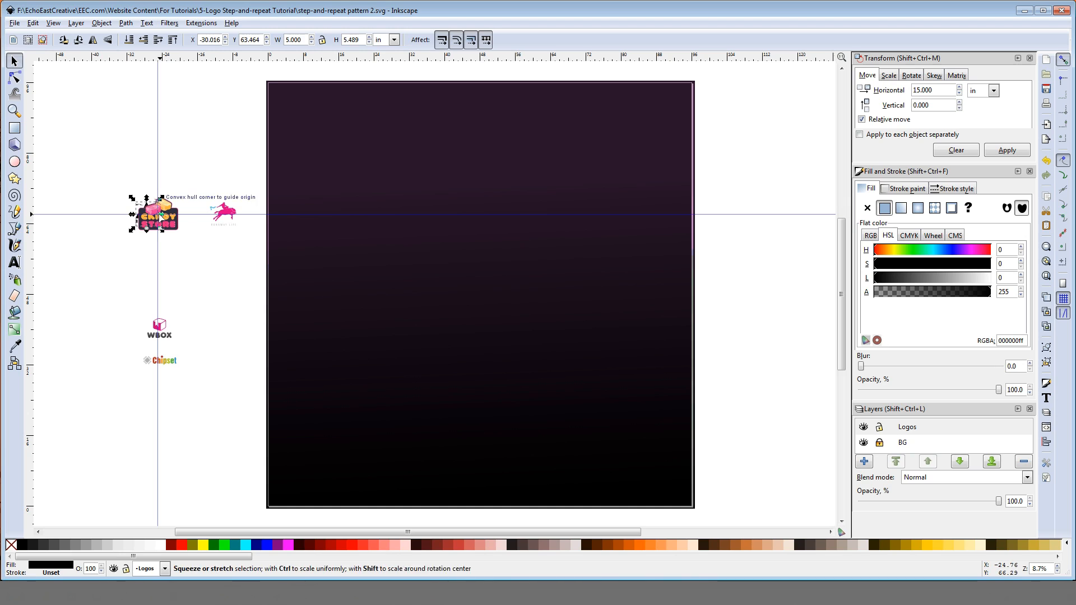
{"action": "key", "text": "Right"}
{"action": "key", "text": "Right"}
{"action": "key", "text": "Right"}
{"action": "key", "text": "Right"}
{"action": "key", "text": "Right"}
{"action": "key", "text": "Right"}
{"action": "key", "text": "Right"}
{"action": "key", "text": "Right"}
{"action": "key", "text": "Right"}
{"action": "key", "text": "Right"}
{"action": "key", "text": "Right"}
{"action": "key", "text": "Right"}
{"action": "key", "text": "Right"}
{"action": "key", "text": "Right"}
{"action": "key", "text": "Right"}
{"action": "key", "text": "Right"}
{"action": "key", "text": "Right"}
{"action": "key", "text": "Right"}
{"action": "key", "text": "Right"}
{"action": "key", "text": "Right"}
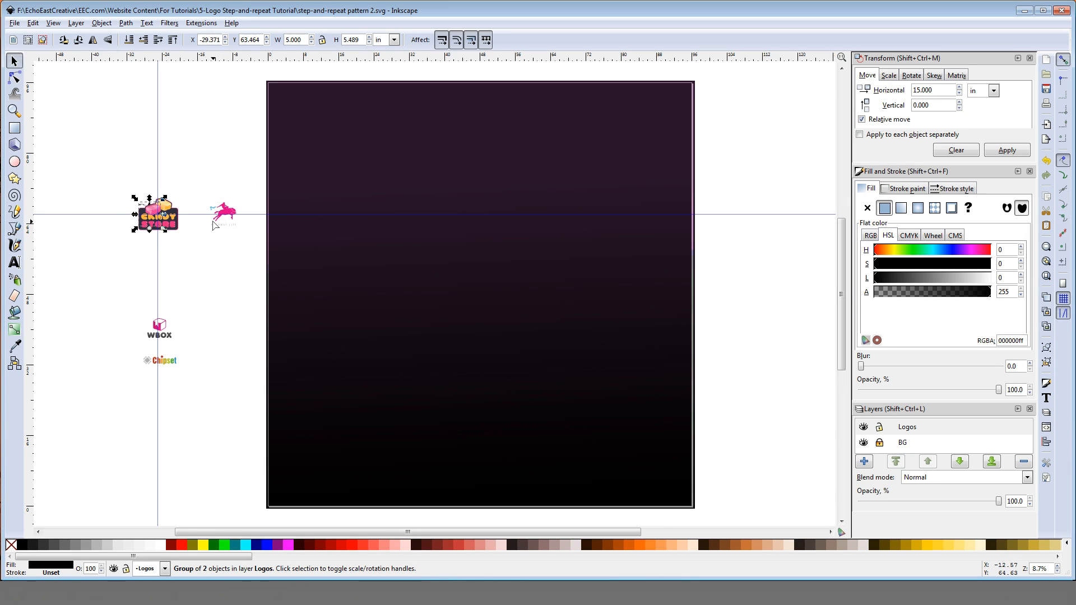
{"action": "key", "text": "Right"}
{"action": "key", "text": "Right"}
{"action": "key", "text": "Right"}
{"action": "key", "text": "Right"}
{"action": "key", "text": "Right"}
{"action": "key", "text": "Right"}
{"action": "key", "text": "Right"}
{"action": "key", "text": "Right"}
{"action": "key", "text": "Right"}
{"action": "key", "text": "Right"}
{"action": "key", "text": "Right"}
{"action": "key", "text": "Right"}
{"action": "key", "text": "Right"}
{"action": "key", "text": "Right"}
{"action": "key", "text": "Right"}
{"action": "key", "text": "Right"}
{"action": "key", "text": "Right"}
{"action": "key", "text": "Right"}
{"action": "key", "text": "Right"}
{"action": "key", "text": "Right"}
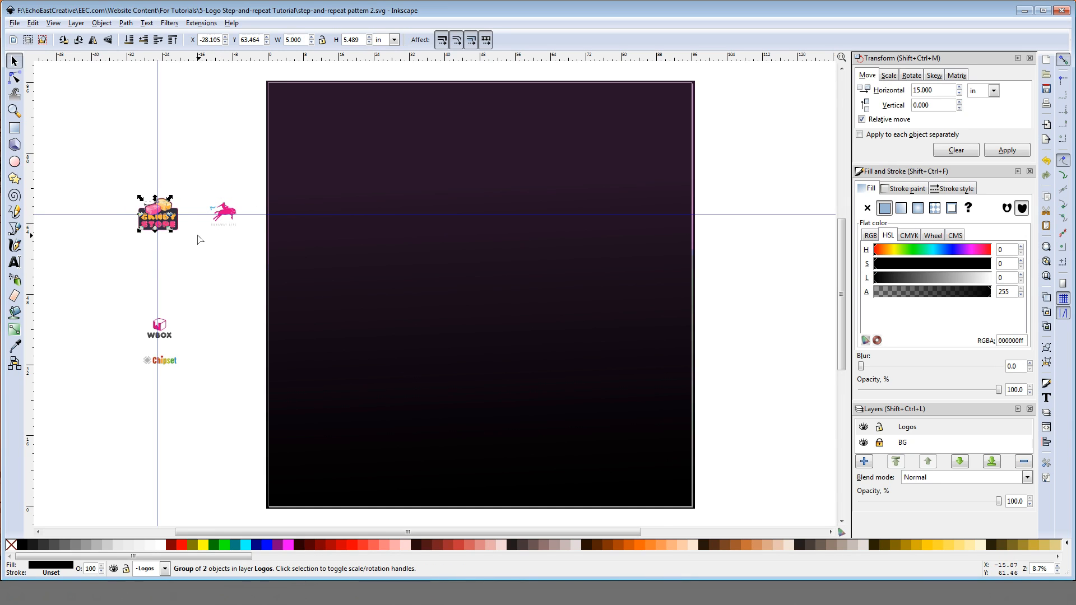
{"action": "key", "text": "Right"}
{"action": "key", "text": "Right"}
{"action": "key", "text": "Right"}
{"action": "key", "text": "Right"}
{"action": "key", "text": "Right"}
{"action": "key", "text": "Right"}
{"action": "key", "text": "Right"}
{"action": "key", "text": "Right"}
{"action": "key", "text": "Right"}
{"action": "key", "text": "Right"}
{"action": "key", "text": "Right"}
{"action": "key", "text": "Right"}
{"action": "key", "text": "Right"}
{"action": "key", "text": "Right"}
{"action": "key", "text": "Right"}
{"action": "key", "text": "Right"}
{"action": "key", "text": "Right"}
{"action": "key", "text": "Right"}
{"action": "key", "text": "Right"}
{"action": "key", "text": "Right"}
Step: Shift the black mountain logo horizontally by -15 inches with a relative move
{"action": "left_click", "coordinate": [913, 90]}
{"action": "type", "text": "-"}
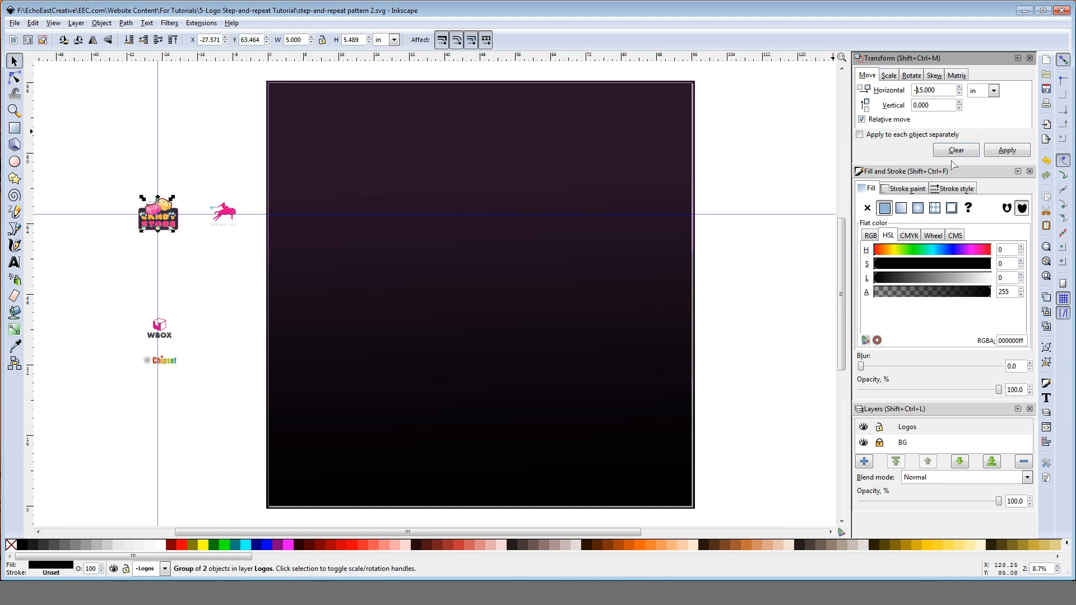
{"action": "left_click", "coordinate": [1007, 150]}
{"action": "left_click", "coordinate": [315, 200]}
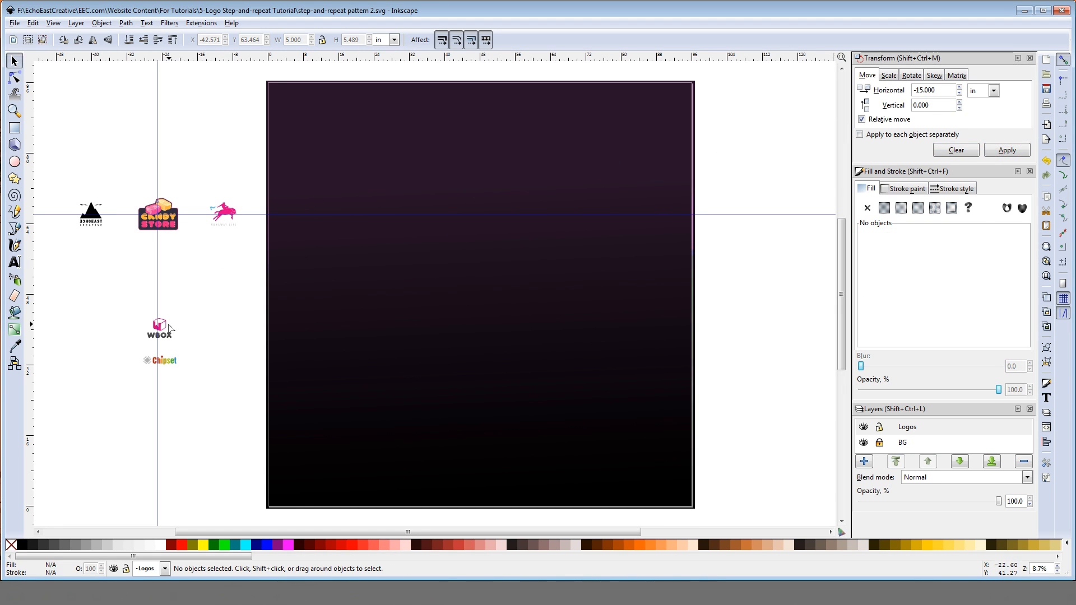
Step: Move the WBOX logo onto the Candy Store logo, turn snapping off and centre it on the crossing guides
{"action": "left_click_drag", "start_coordinate": [170, 328], "coordinate": [170, 207]}
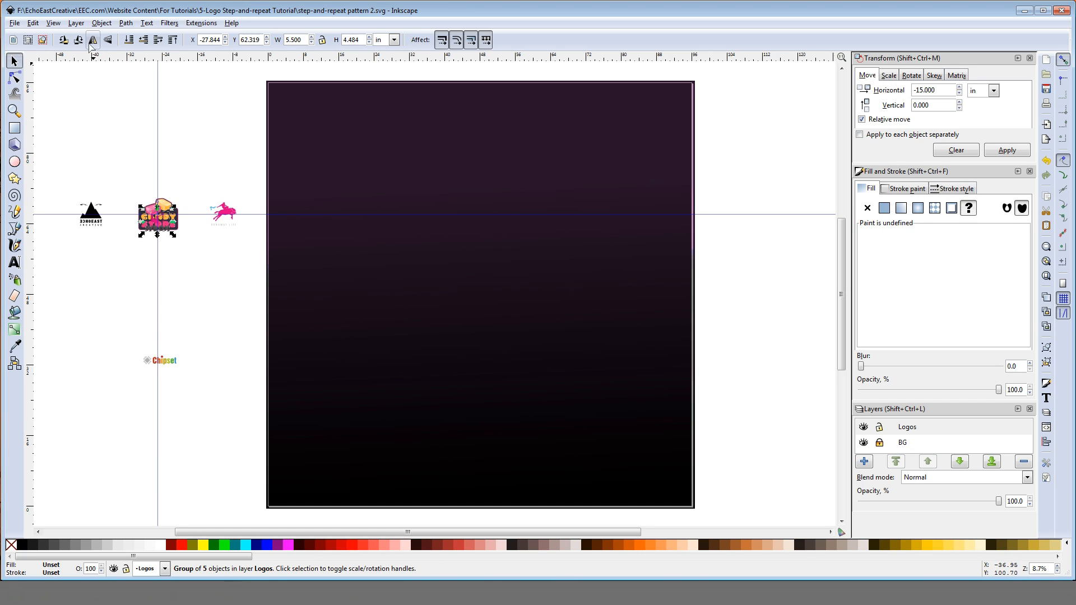
{"action": "left_click", "coordinate": [54, 23]}
{"action": "left_click", "coordinate": [70, 91]}
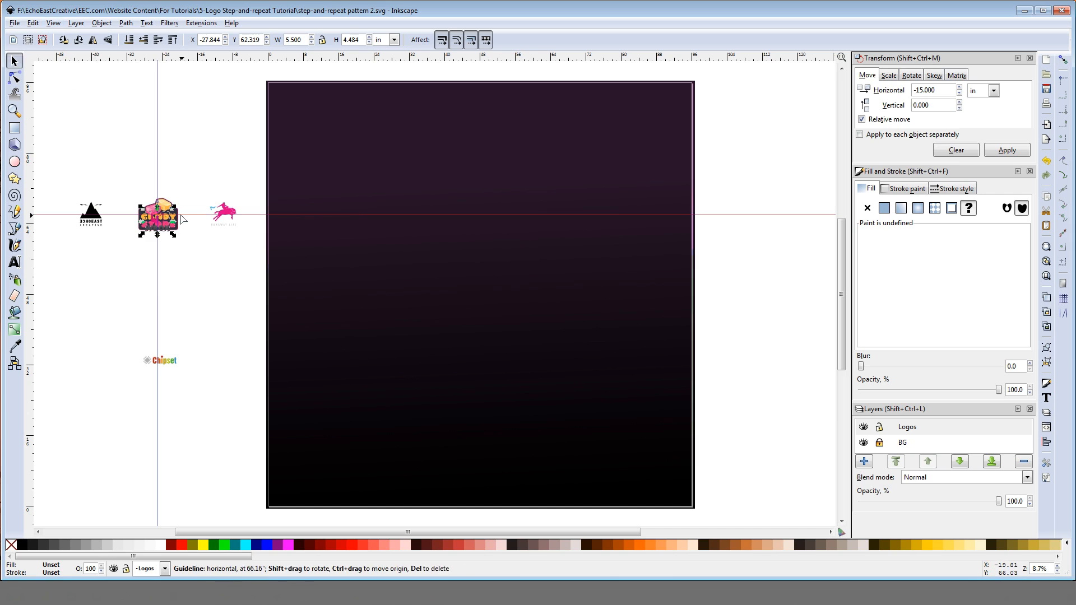
{"action": "key", "text": "Up"}
{"action": "key", "text": "Up"}
{"action": "key", "text": "Up"}
{"action": "key", "text": "Up"}
{"action": "key", "text": "Up"}
{"action": "key", "text": "Up"}
{"action": "key", "text": "Up"}
{"action": "key", "text": "Up"}
{"action": "key", "text": "Up"}
{"action": "key", "text": "Up"}
{"action": "key", "text": "Up"}
{"action": "key", "text": "Up"}
{"action": "key", "text": "Up"}
{"action": "key", "text": "Up"}
{"action": "key", "text": "Up"}
{"action": "key", "text": "Up"}
{"action": "key", "text": "Up"}
{"action": "key", "text": "Up"}
{"action": "key", "text": "Up"}
{"action": "key", "text": "Up"}
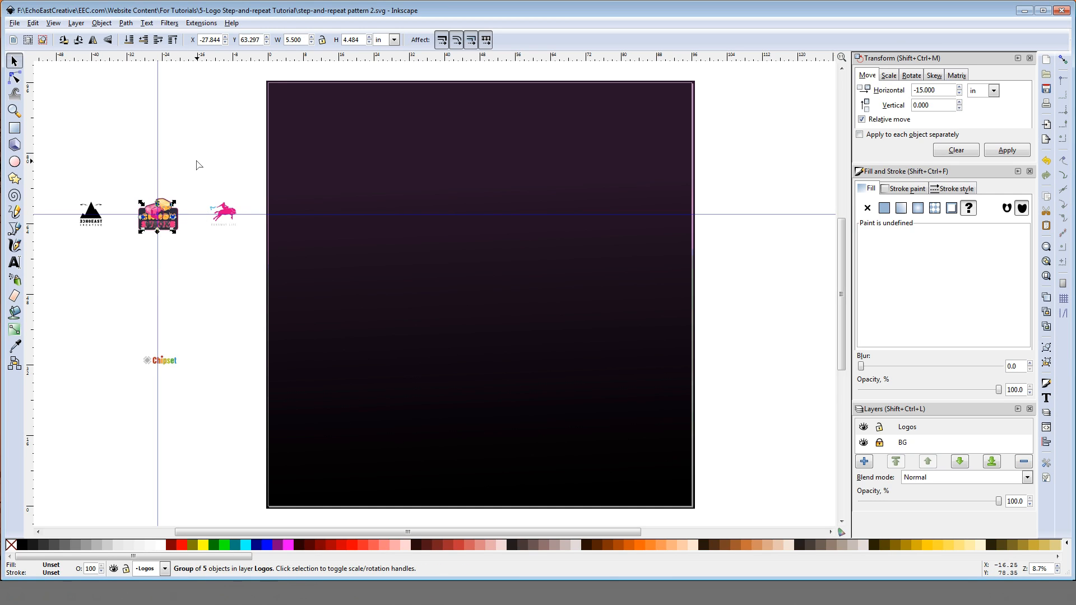
{"action": "key", "text": "Up"}
{"action": "key", "text": "Up"}
{"action": "key", "text": "Up"}
{"action": "key", "text": "Up"}
{"action": "key", "text": "Up"}
{"action": "key", "text": "Up"}
{"action": "key", "text": "Up"}
{"action": "key", "text": "Up"}
{"action": "key", "text": "Up"}
{"action": "key", "text": "Up"}
{"action": "key", "text": "Up"}
{"action": "key", "text": "Up"}
{"action": "key", "text": "Up"}
{"action": "key", "text": "Up"}
{"action": "key", "text": "Up"}
{"action": "key", "text": "Up"}
{"action": "key", "text": "Up"}
{"action": "key", "text": "Up"}
{"action": "key", "text": "Up"}
{"action": "key", "text": "Up"}
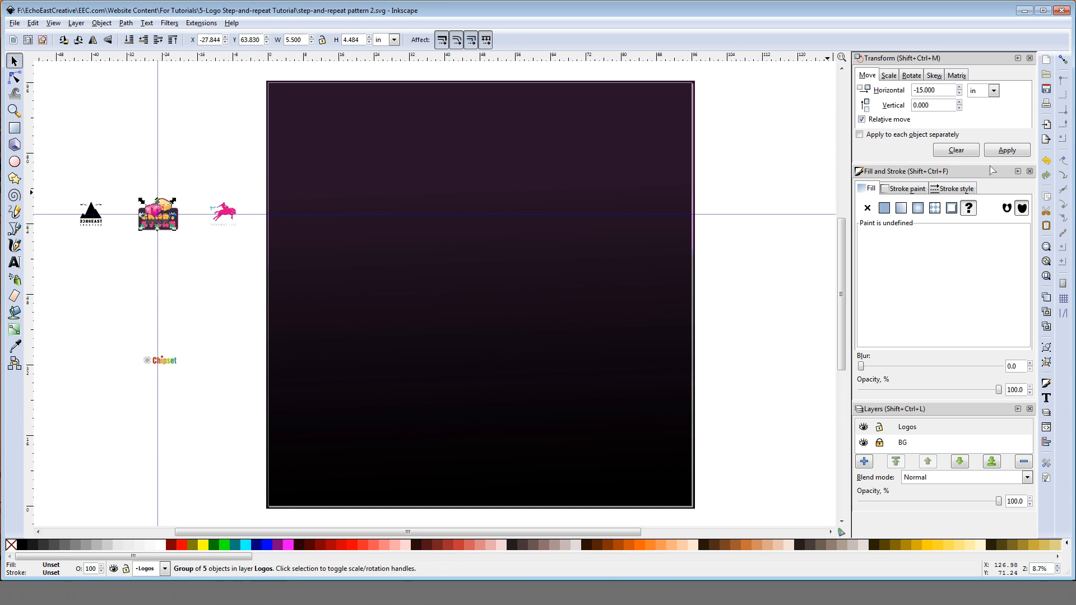
Step: Shift the WBOX logo 12 inches above the Candy Store logo with a relative vertical move
{"action": "left_click", "coordinate": [956, 150]}
{"action": "left_click", "coordinate": [916, 106]}
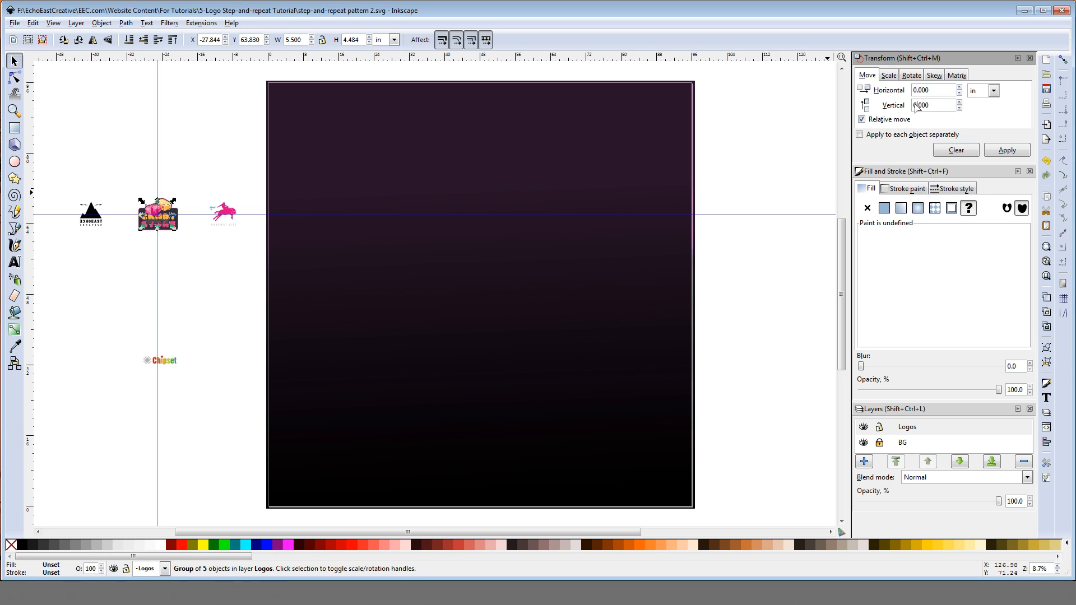
{"action": "type", "text": "12"}
{"action": "left_click", "coordinate": [1007, 151]}
{"action": "left_click", "coordinate": [229, 271]}
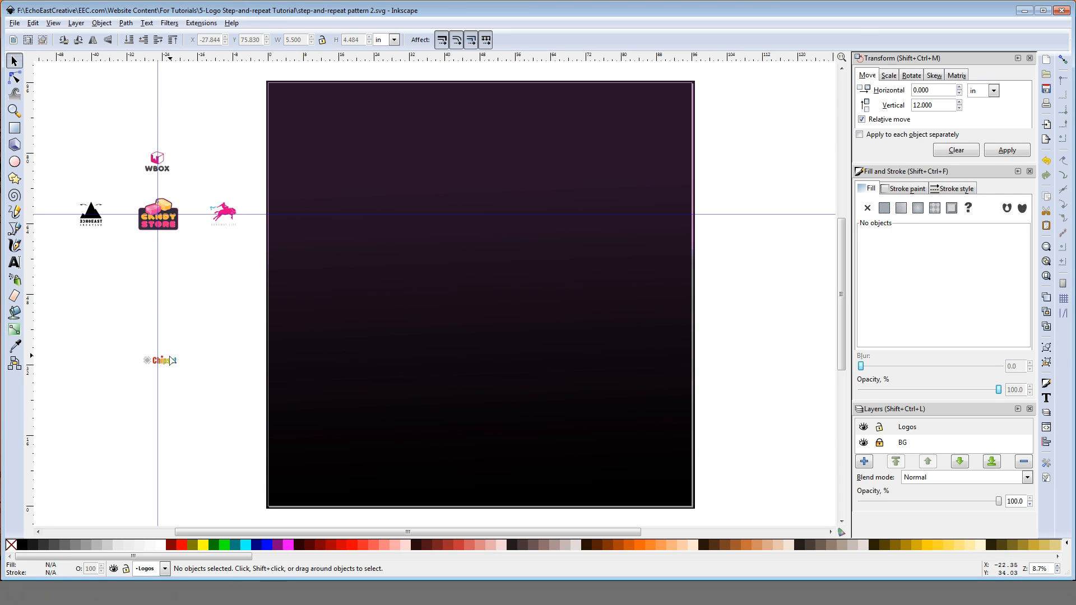
Step: Move the Chipset logo onto the Candy Store logo and centre it on the crossing guides
{"action": "left_click_drag", "start_coordinate": [171, 360], "coordinate": [173, 218]}
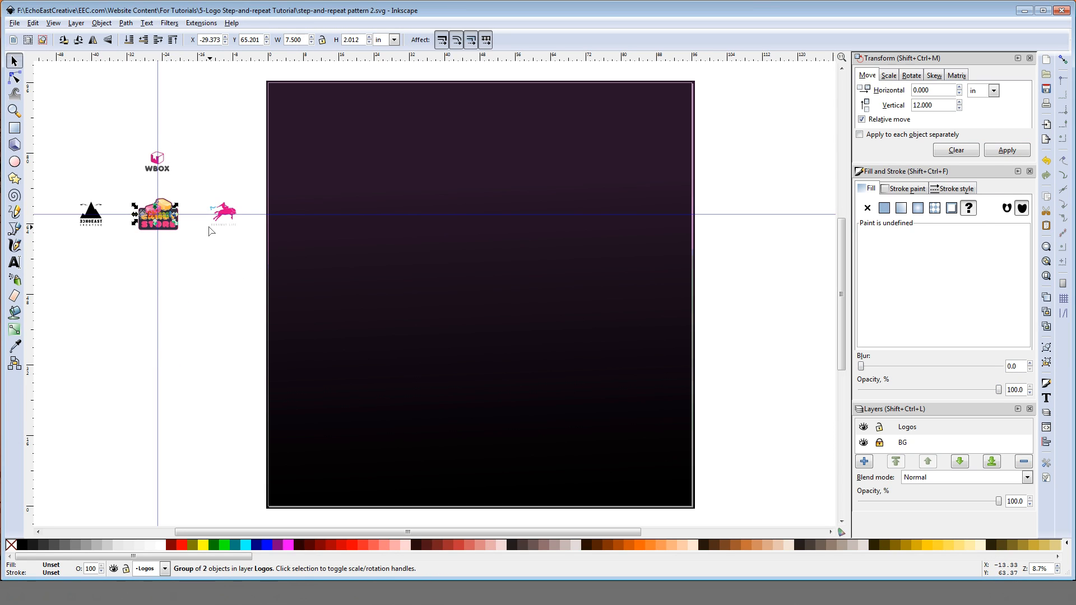
{"action": "key", "text": "Right"}
{"action": "key", "text": "Right"}
{"action": "key", "text": "Right"}
{"action": "key", "text": "Right"}
{"action": "key", "text": "Right"}
{"action": "key", "text": "Right"}
{"action": "key", "text": "Right"}
{"action": "key", "text": "Right"}
{"action": "key", "text": "Right"}
{"action": "key", "text": "Right"}
{"action": "key", "text": "Right"}
{"action": "key", "text": "Right"}
{"action": "key", "text": "Right"}
{"action": "key", "text": "Right"}
{"action": "key", "text": "Right"}
{"action": "key", "text": "Right"}
{"action": "key", "text": "Right"}
{"action": "key", "text": "Right"}
{"action": "key", "text": "Right"}
{"action": "key", "text": "Right"}
Step: Shift the Chipset logo vertically by -12 inches with a relative move
{"action": "left_click", "coordinate": [916, 106]}
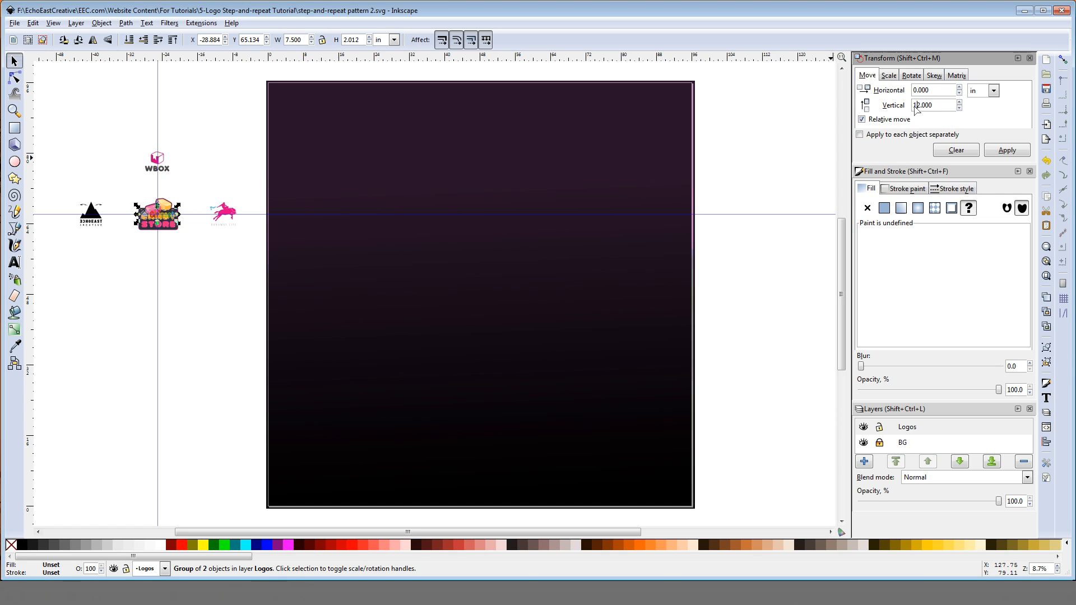
{"action": "key", "text": "Home"}
{"action": "type", "text": "-"}
{"action": "left_click", "coordinate": [1001, 151]}
{"action": "left_click", "coordinate": [213, 178]}
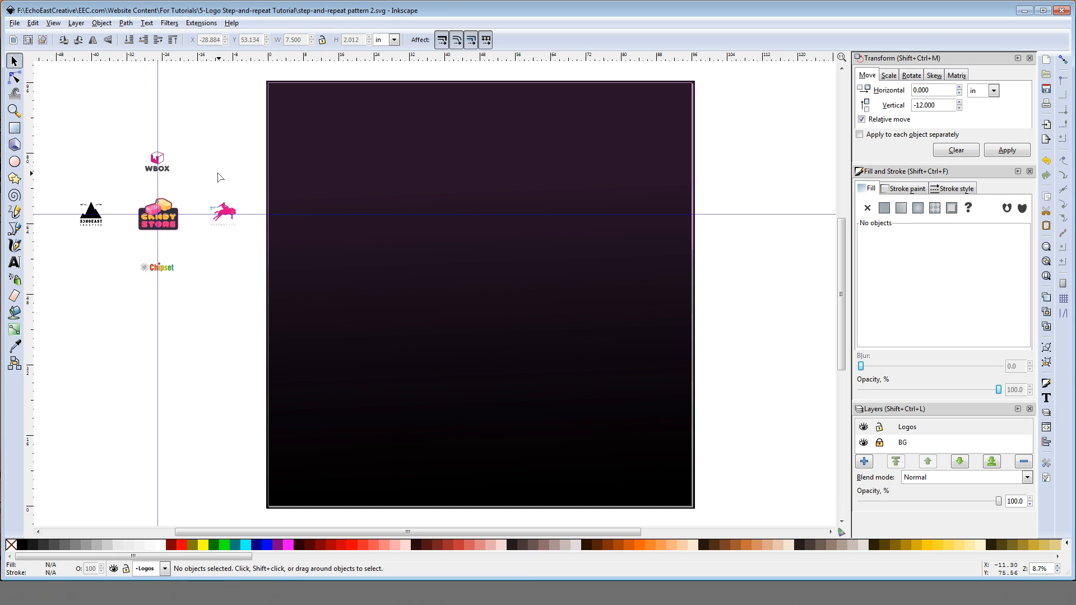
Step: Delete both guides and place clones of all five logos in the upper-left area of the dark backdrop
{"action": "key", "text": "Delete"}
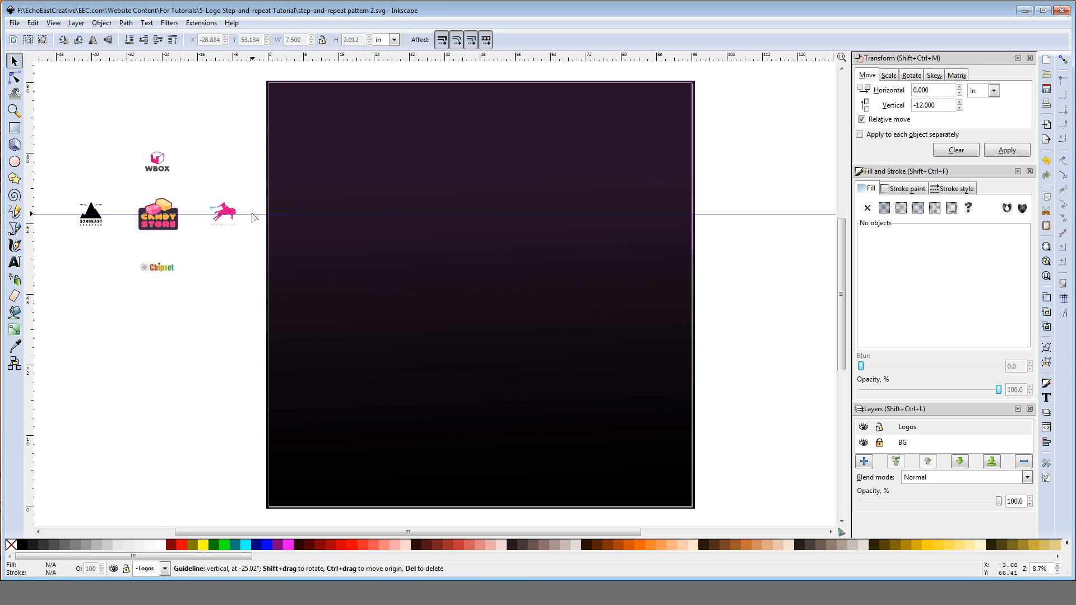
{"action": "key", "text": "Delete"}
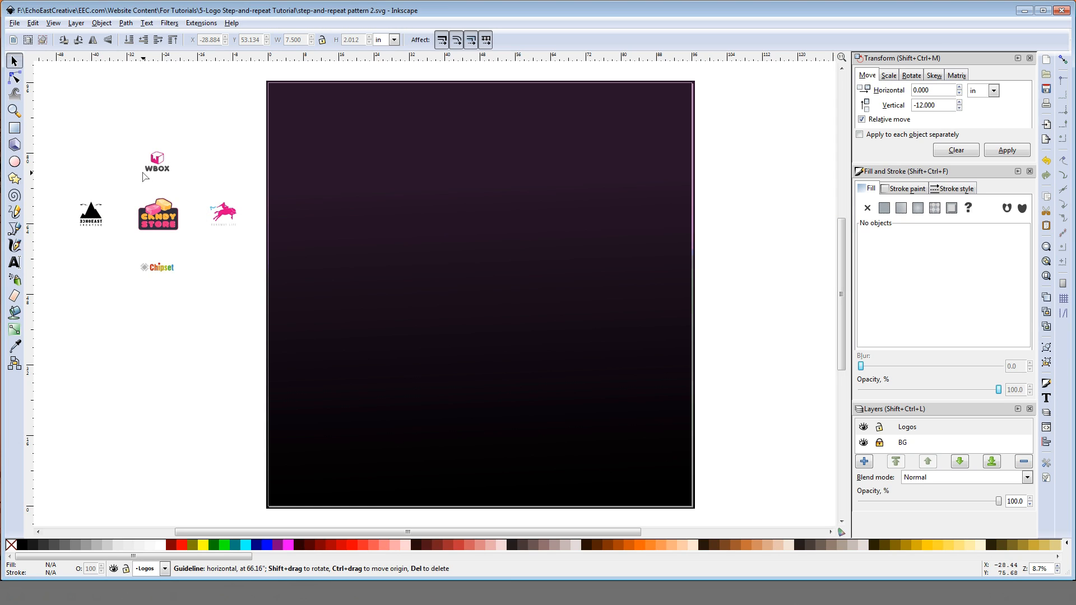
{"action": "left_click_drag", "start_coordinate": [65, 140], "coordinate": [242, 293]}
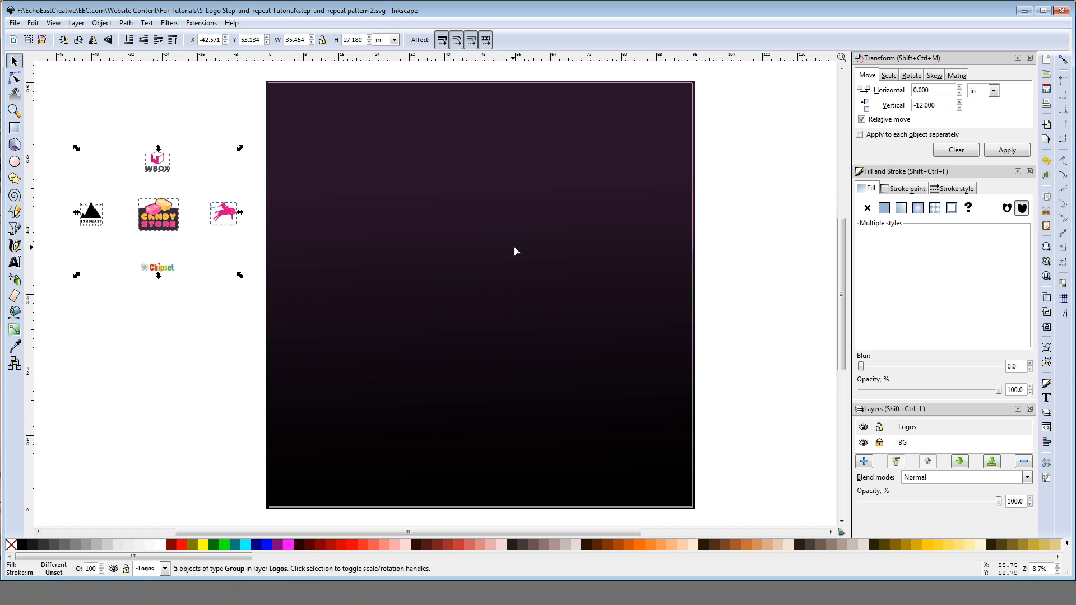
{"action": "left_click", "coordinate": [1047, 312]}
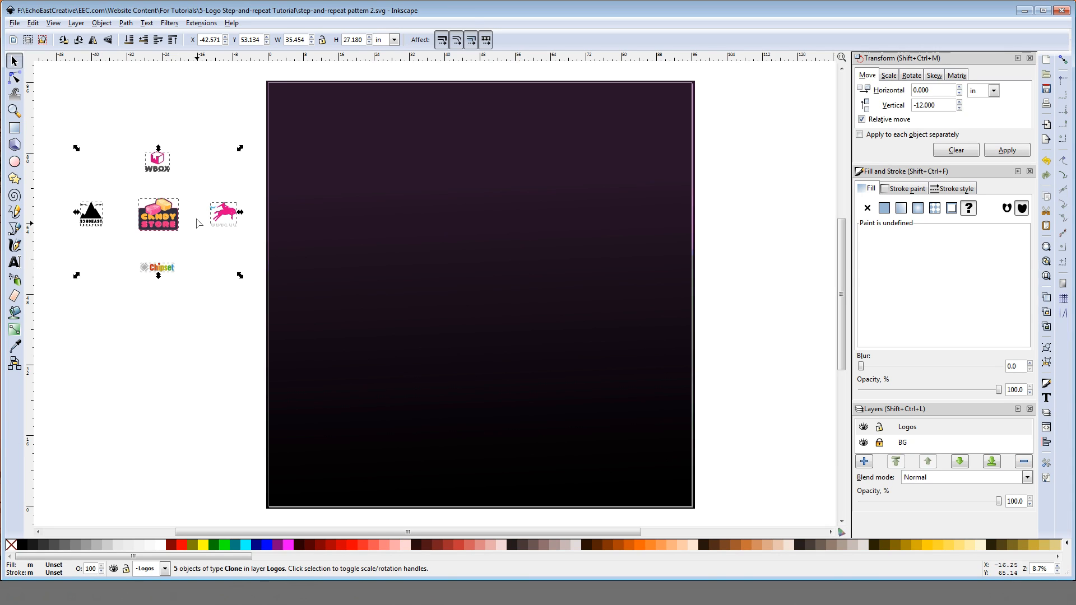
{"action": "mouse_move", "coordinate": [159, 225]}
{"action": "left_mouse_down"}
{"action": "mouse_move", "coordinate": [339, 203]}
{"action": "mouse_move", "coordinate": [347, 166]}
{"action": "mouse_move", "coordinate": [359, 164]}
{"action": "left_mouse_up"}
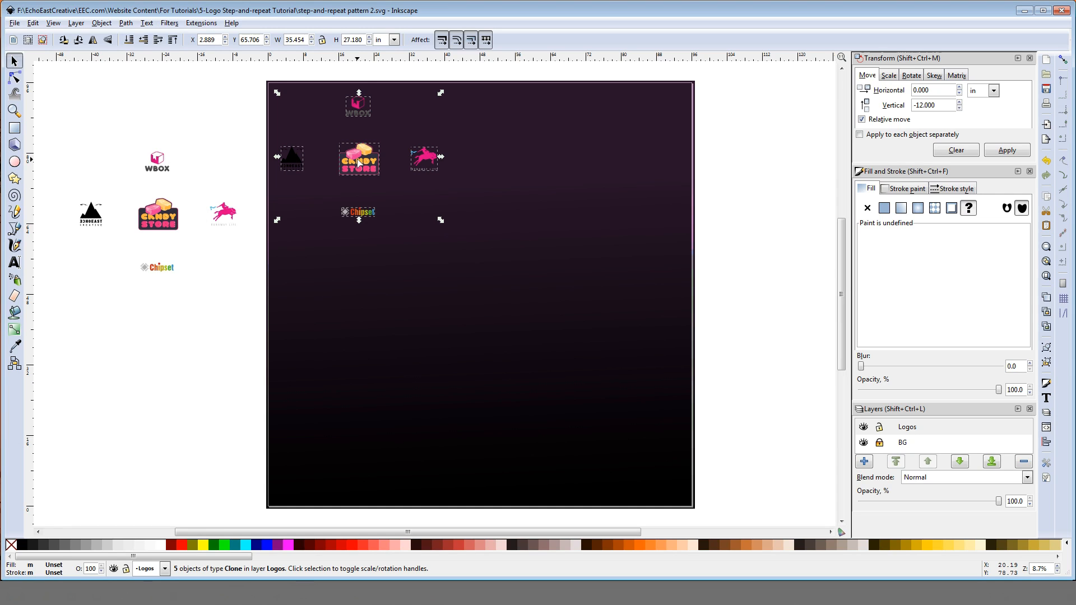
{"action": "left_click", "coordinate": [223, 147]}
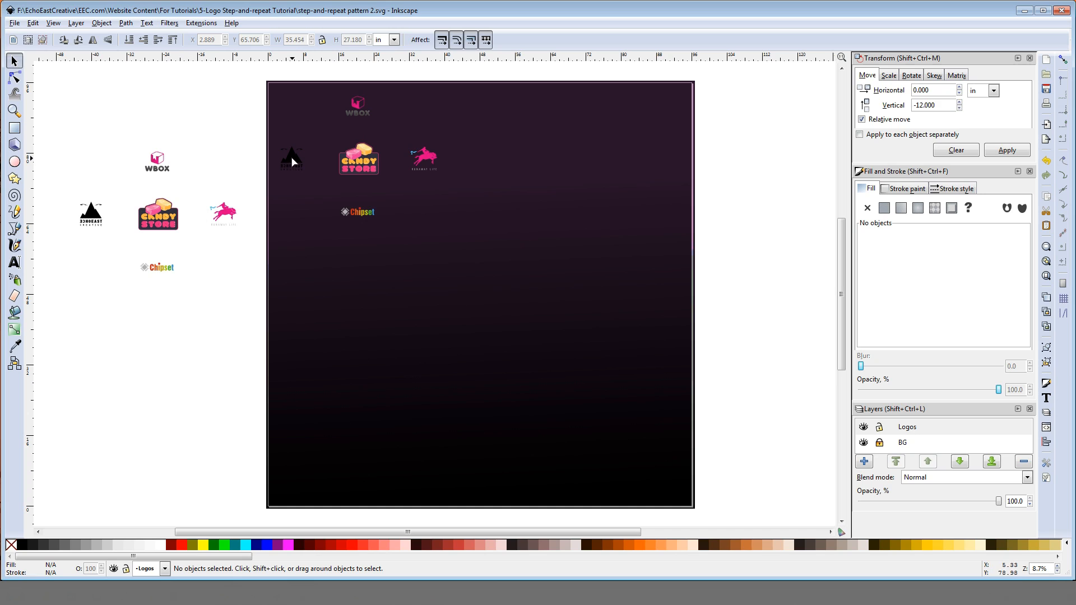
Step: Recolour the original mountain logo with the pink sampled from the horse logo using the Dropper tool
{"action": "left_click", "coordinate": [91, 218]}
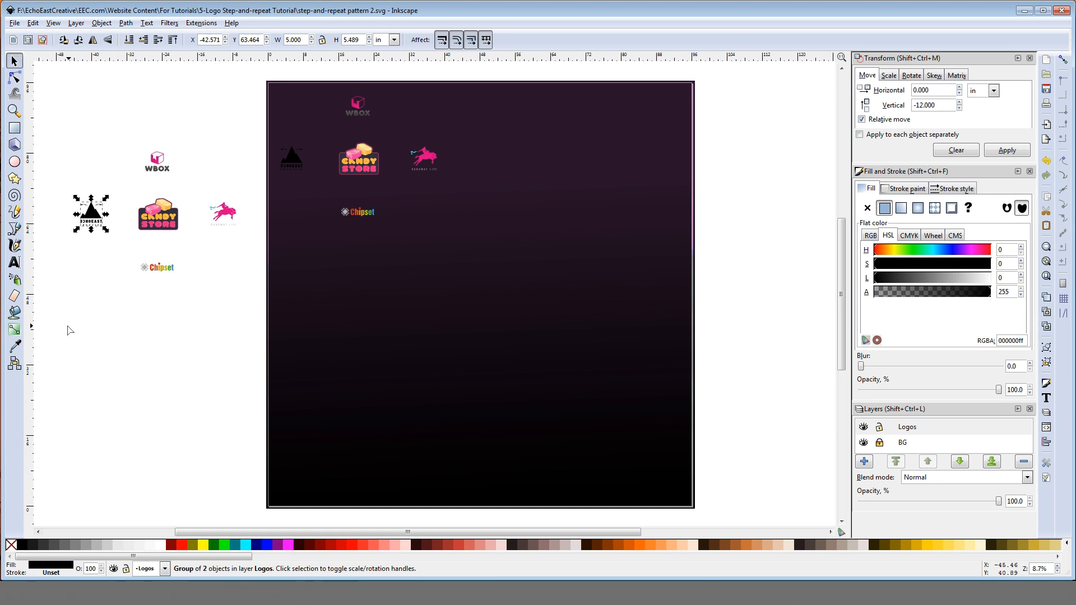
{"action": "left_click", "coordinate": [15, 346]}
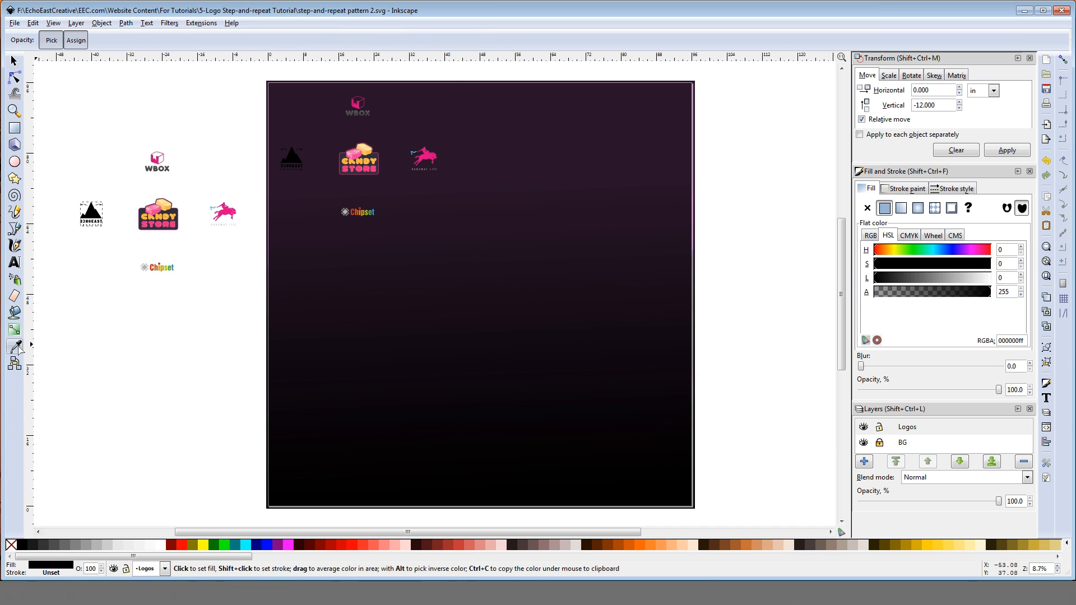
{"action": "left_click", "coordinate": [230, 217]}
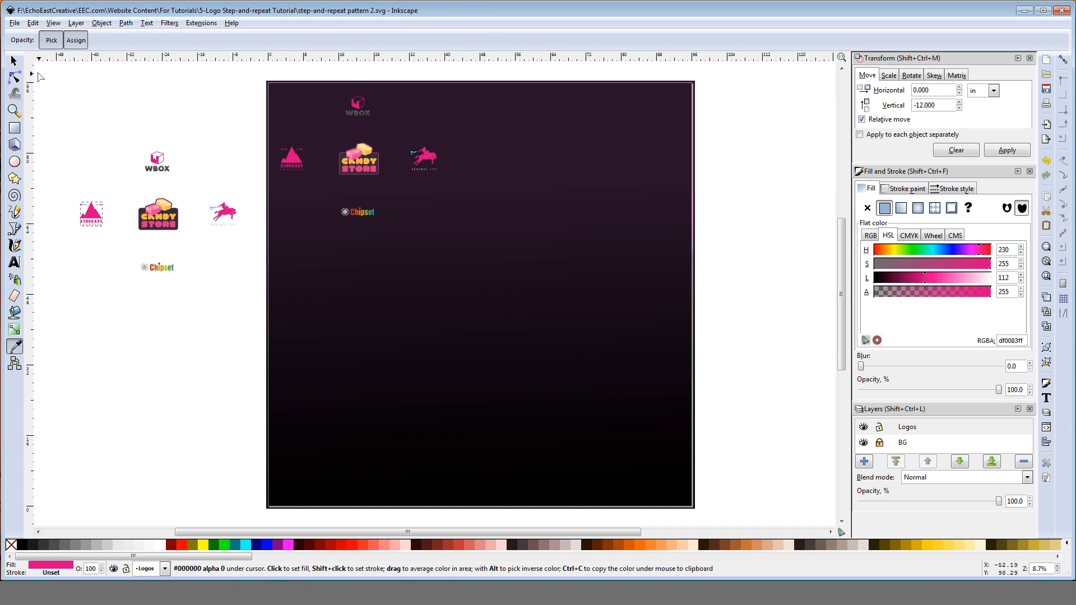
{"action": "left_click", "coordinate": [14, 60]}
{"action": "left_click", "coordinate": [91, 234]}
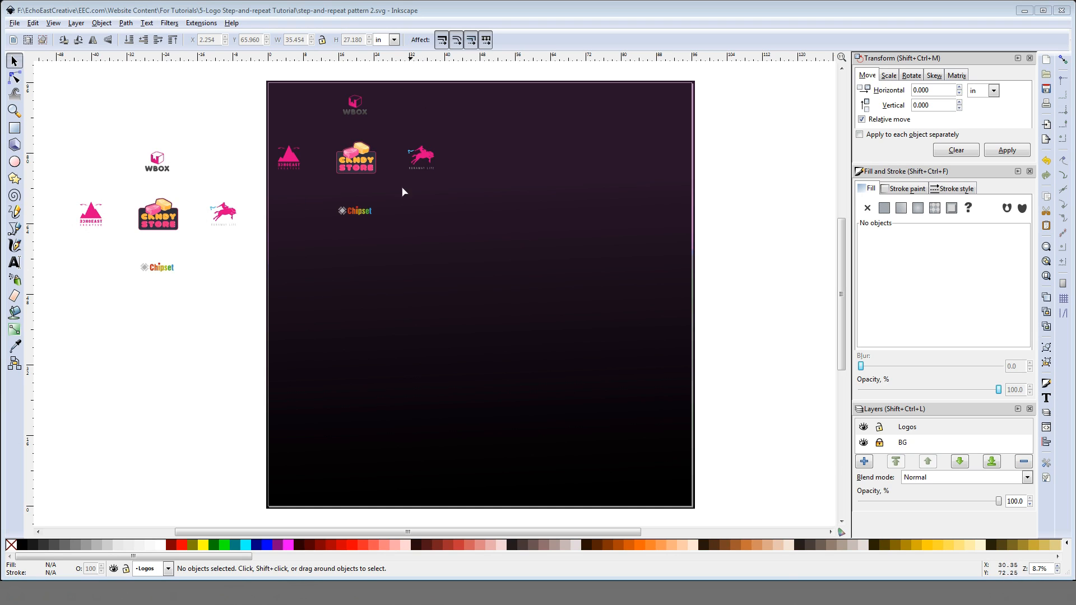
Step: Duplicate the Candy Store clone on the backdrop and move the copy -15 inches horizontally and -12 inches vertically
{"action": "left_click", "coordinate": [362, 167]}
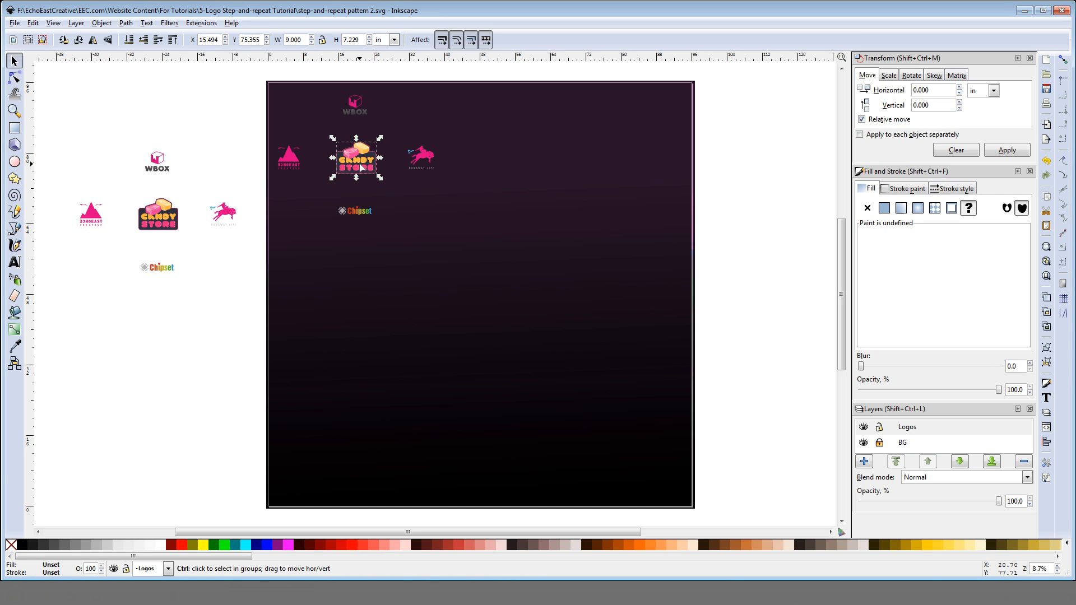
{"action": "double_click", "coordinate": [915, 90]}
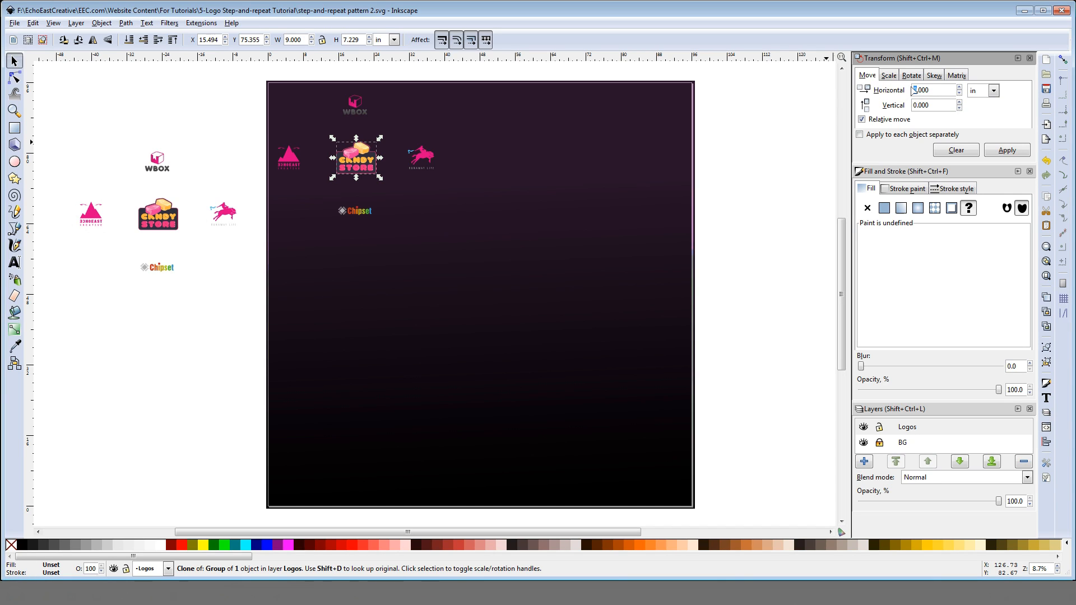
{"action": "type", "text": "-15"}
{"action": "left_click", "coordinate": [999, 151]}
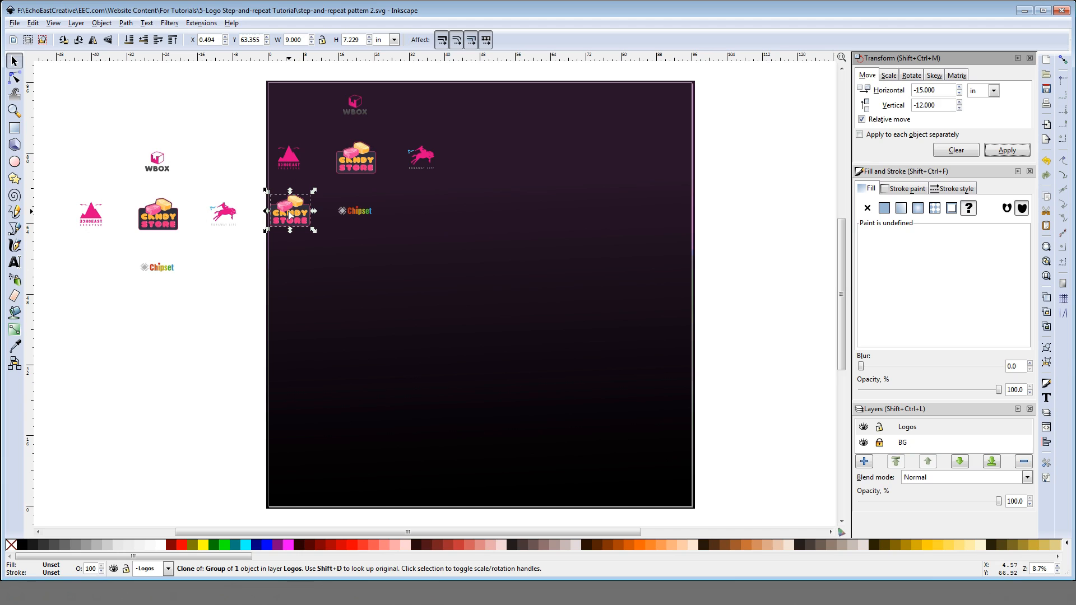
Step: Duplicate the lower-left Candy Store clone and move the copy 24 inches up
{"action": "left_click", "coordinate": [949, 151]}
{"action": "left_click", "coordinate": [914, 106]}
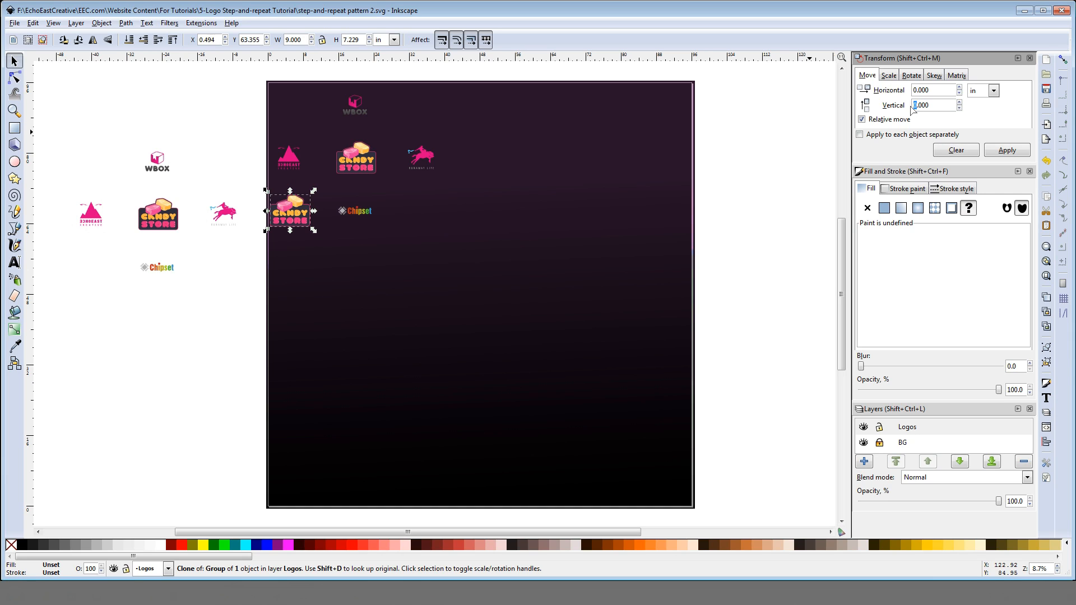
{"action": "type", "text": "24"}
{"action": "left_click", "coordinate": [996, 152]}
Step: Duplicate both Candy Store clones in the first column and move the copies 30 inches to the right
{"action": "left_click", "coordinate": [303, 222], "text": "shift"}
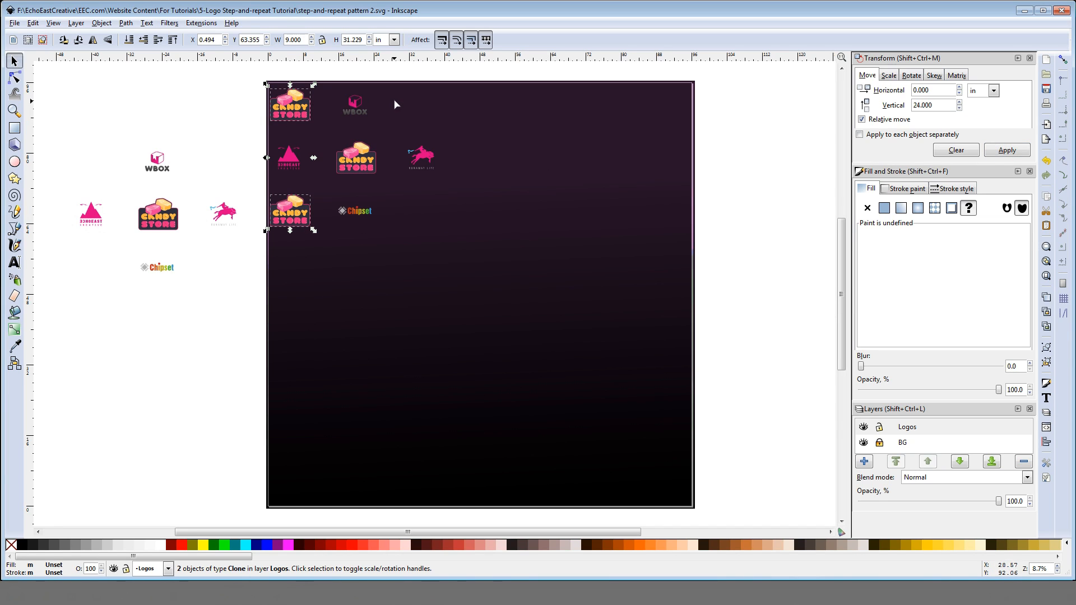
{"action": "left_click", "coordinate": [956, 150]}
{"action": "left_click", "coordinate": [914, 90]}
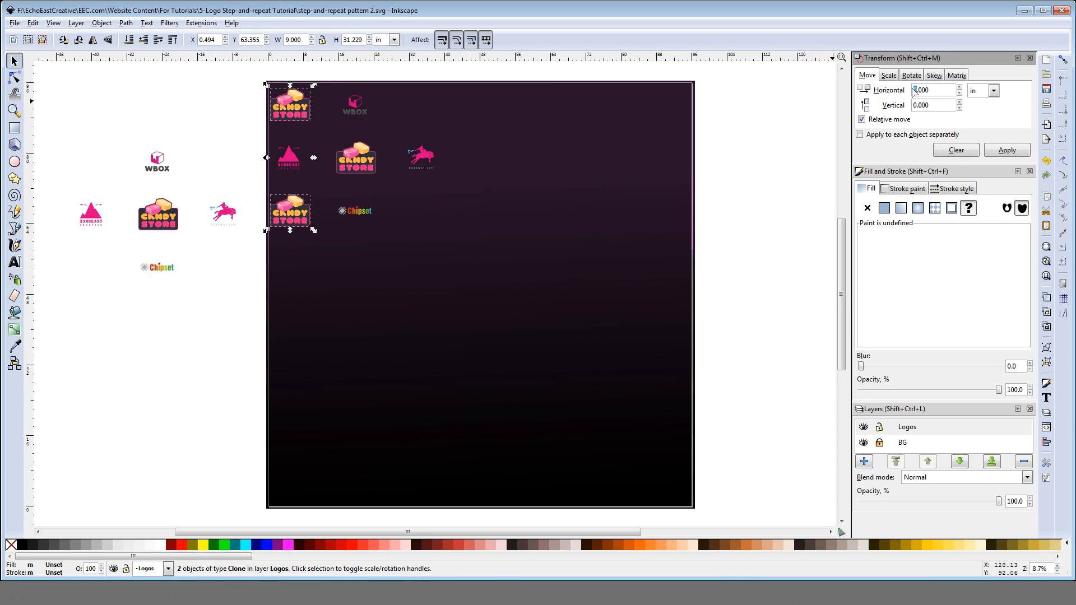
{"action": "left_click", "coordinate": [1012, 150]}
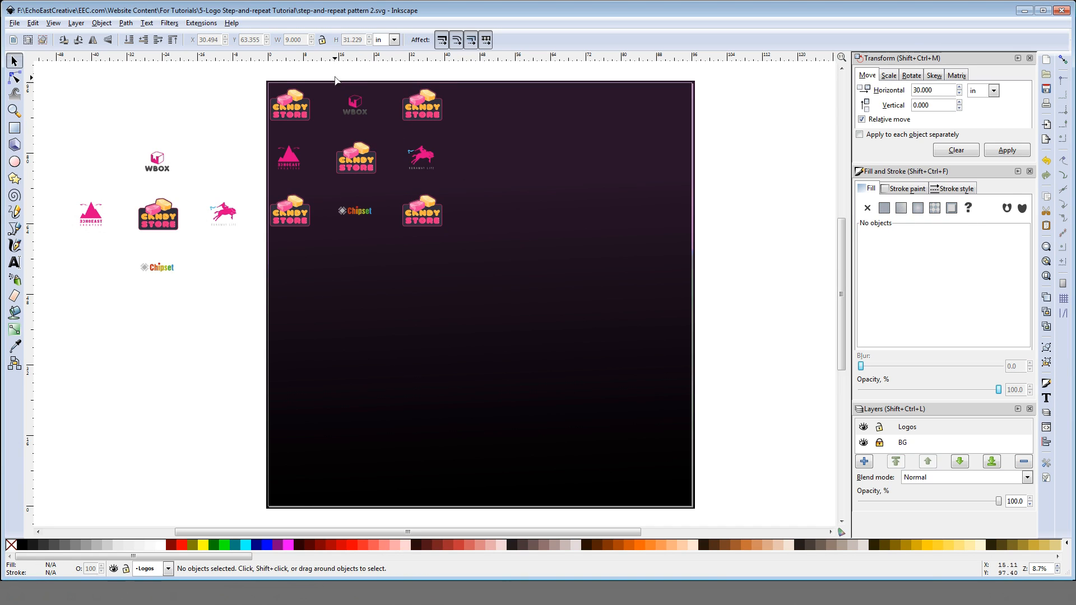
{"action": "left_click_drag", "start_coordinate": [334, 71], "coordinate": [375, 253]}
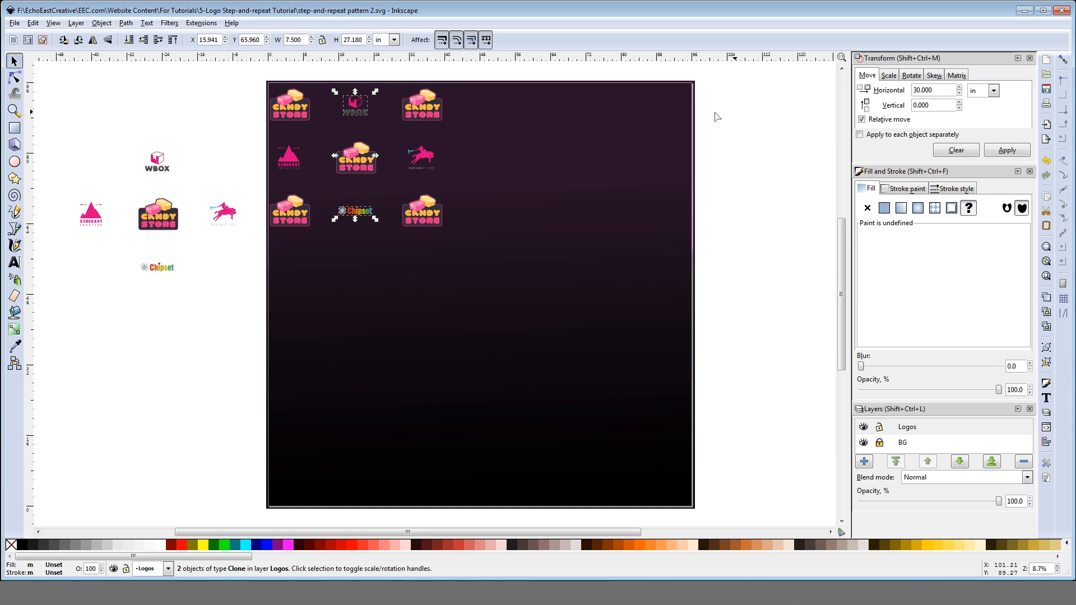
{"action": "left_click", "coordinate": [1007, 150]}
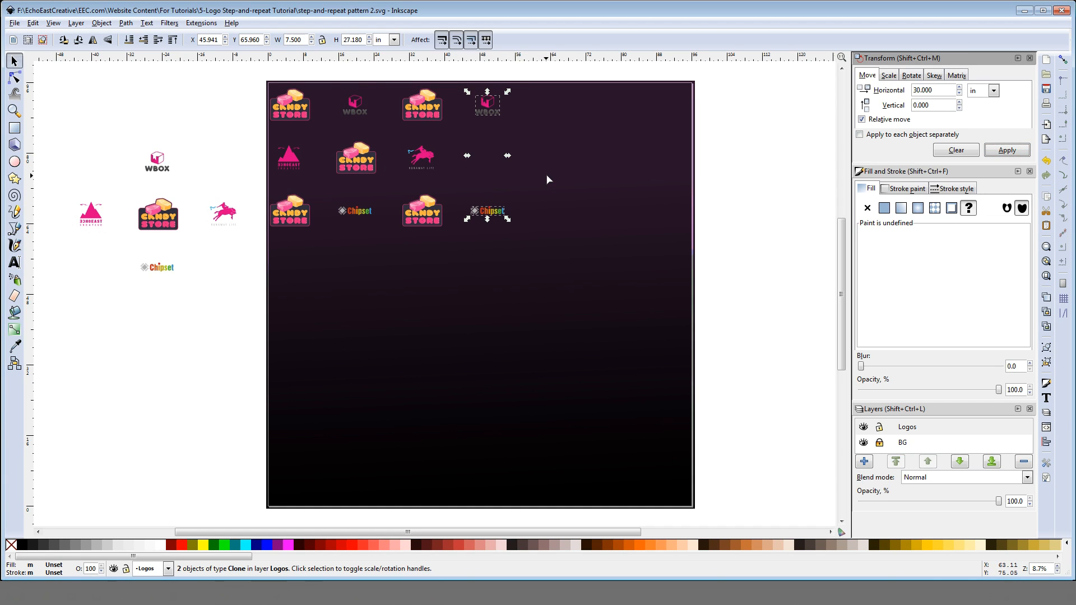
{"action": "key", "text": "ctrl+z"}
{"action": "left_click", "coordinate": [448, 163]}
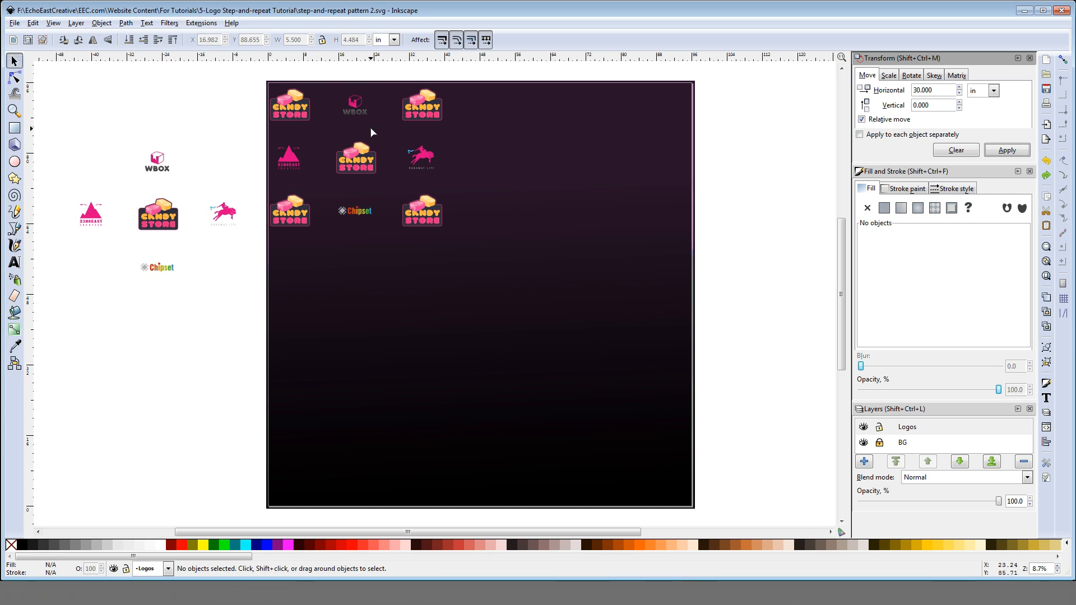
Step: Duplicate the three clones in the second column and move the copies 30 inches to the right
{"action": "left_click_drag", "start_coordinate": [323, 72], "coordinate": [401, 245]}
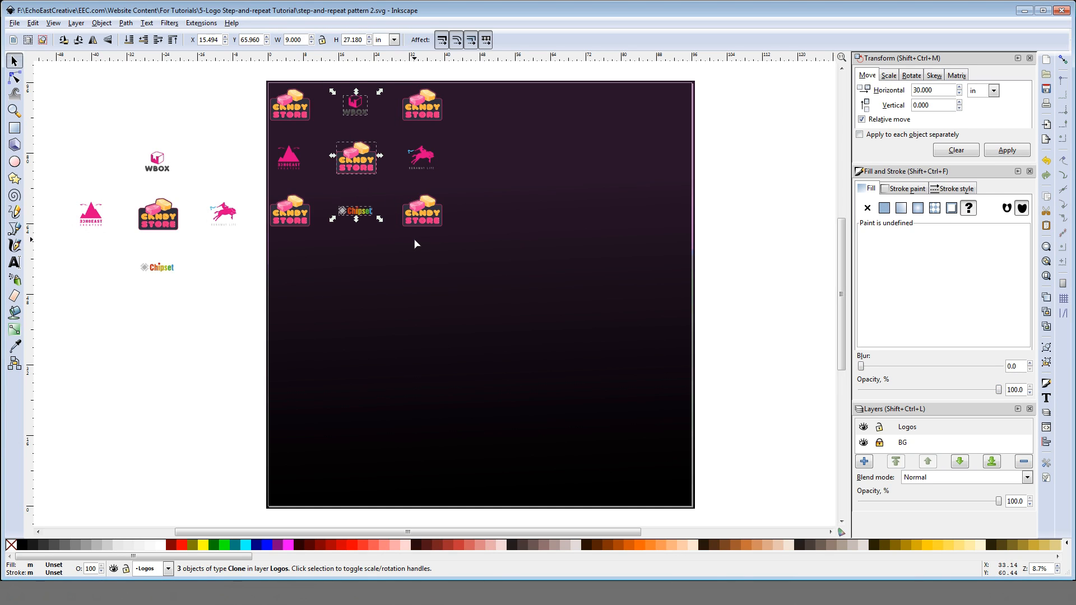
{"action": "key", "text": "ctrl+d"}
{"action": "left_click", "coordinate": [1007, 150]}
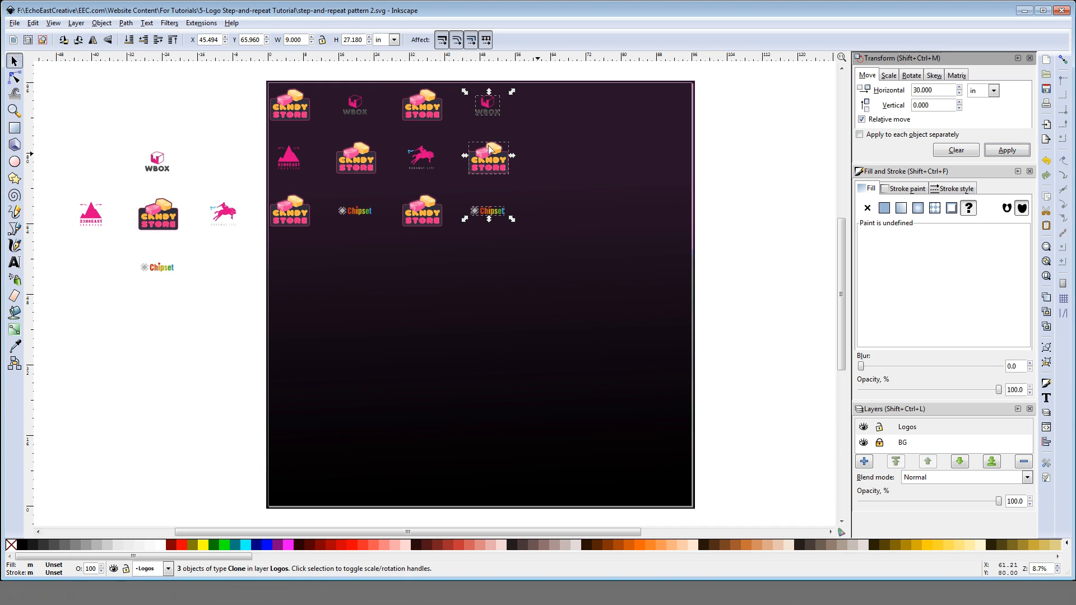
{"action": "left_click", "coordinate": [636, 173]}
Step: Duplicate the four clones in the second row and move the copies -24 inches vertically to form a fourth row
{"action": "mouse_move", "coordinate": [548, 134]}
{"action": "left_mouse_down"}
{"action": "mouse_move", "coordinate": [261, 175]}
{"action": "mouse_move", "coordinate": [238, 192]}
{"action": "left_mouse_up"}
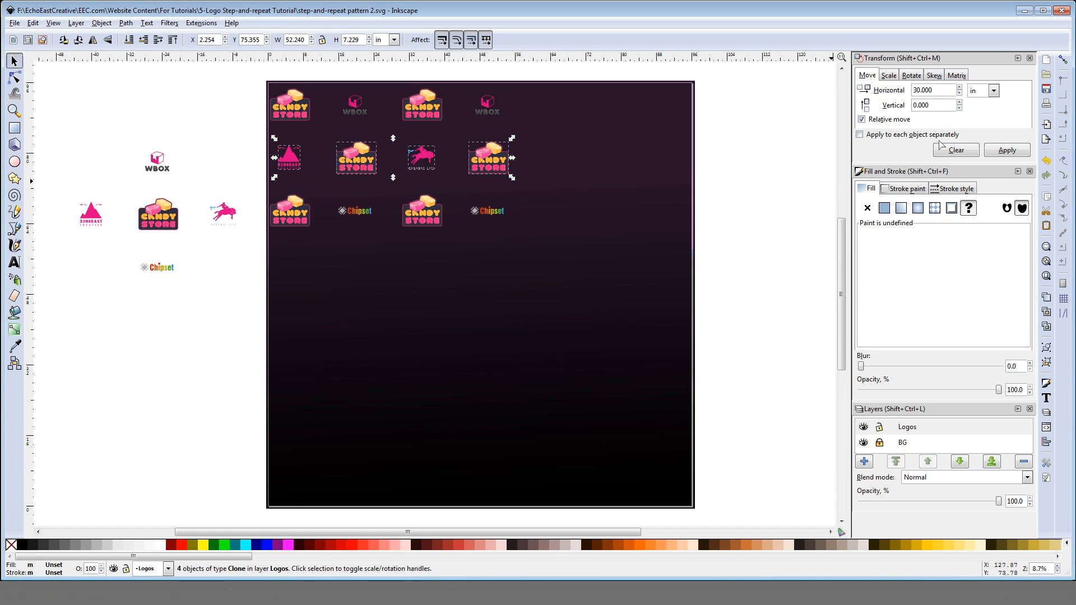
{"action": "left_click", "coordinate": [947, 150]}
{"action": "left_click_drag", "start_coordinate": [918, 106], "coordinate": [906, 106]}
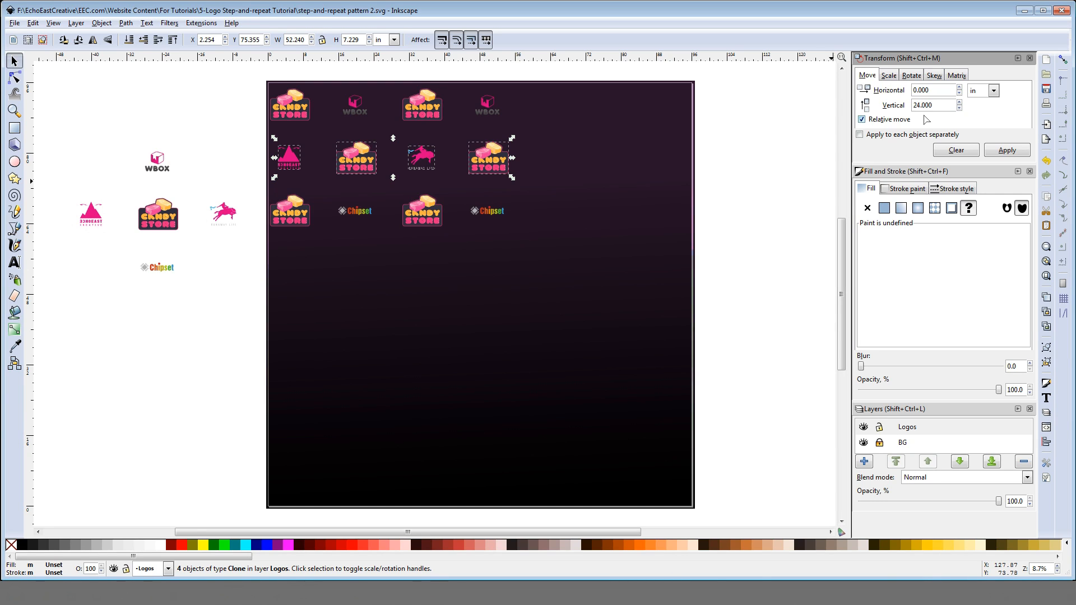
{"action": "type", "text": "-"}
{"action": "left_click", "coordinate": [1002, 152]}
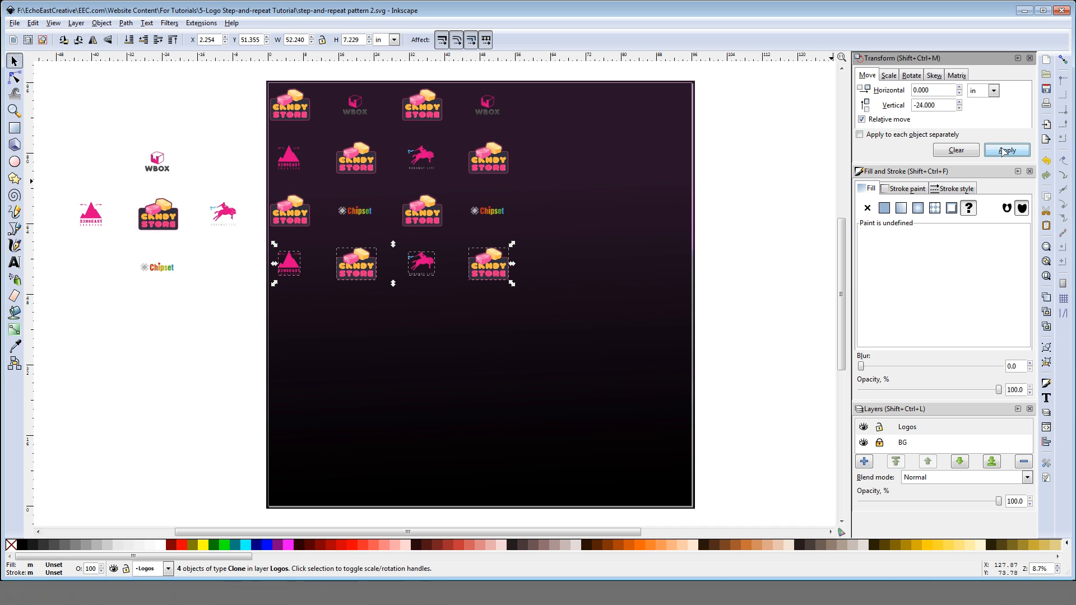
{"action": "left_click", "coordinate": [741, 161]}
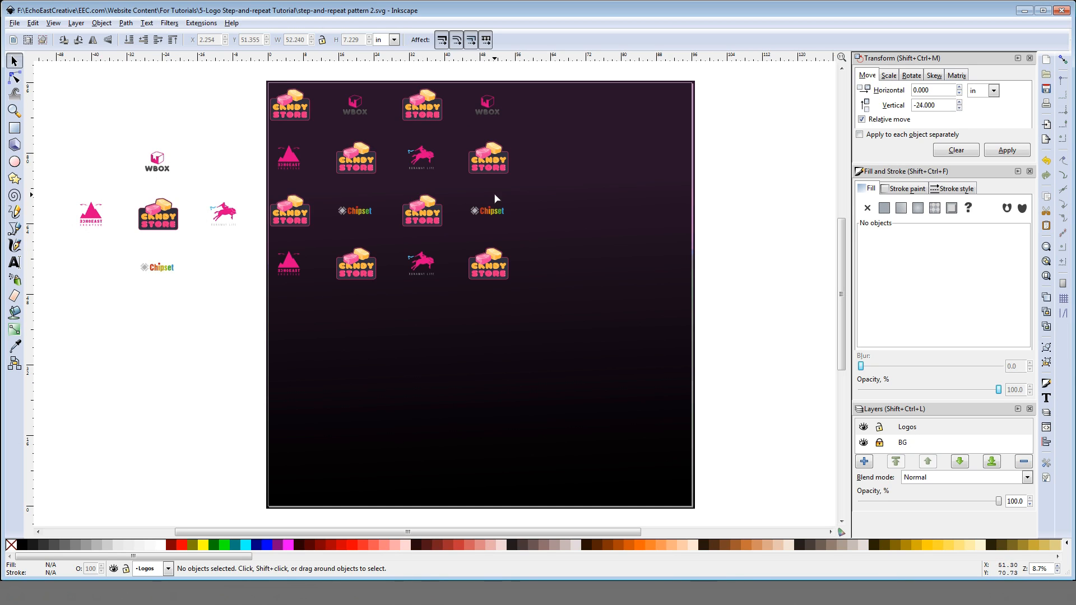
{"action": "left_click", "coordinate": [488, 107]}
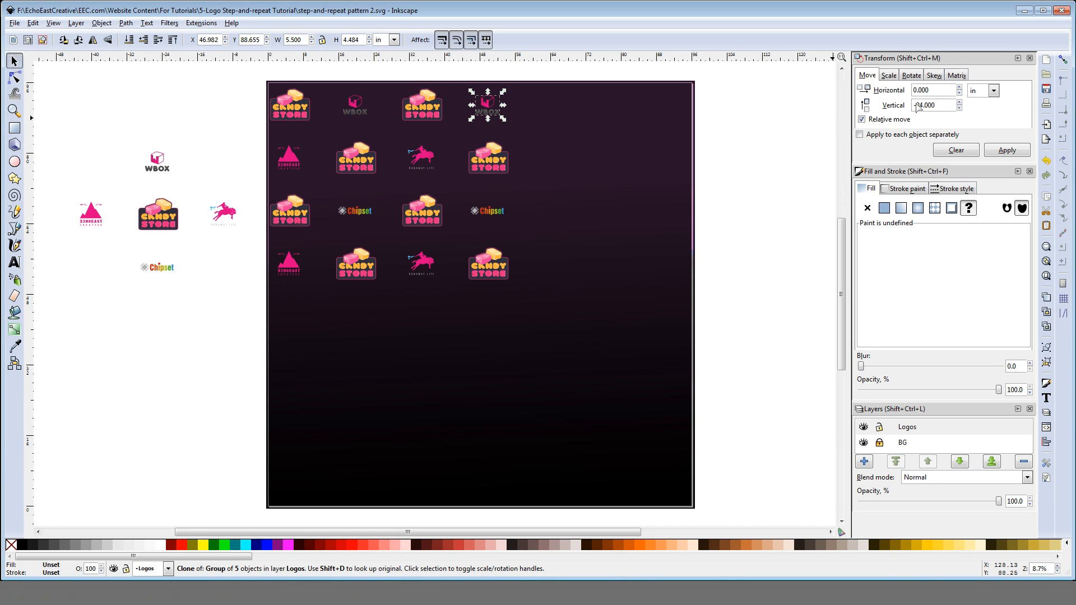
{"action": "left_click_drag", "start_coordinate": [917, 103], "coordinate": [904, 104]}
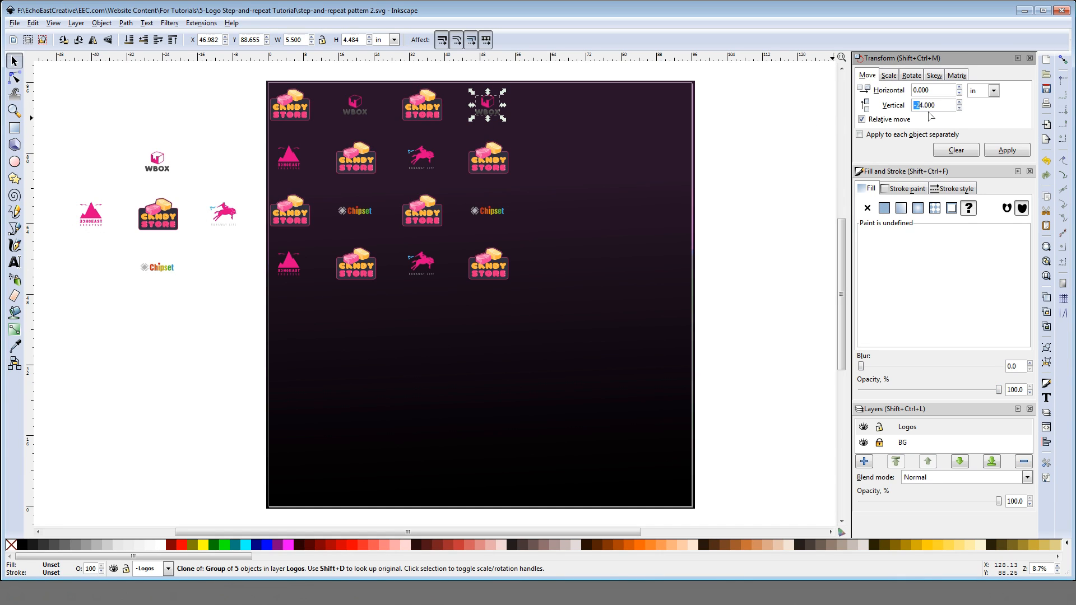
{"action": "key", "text": "BackSpace"}
{"action": "left_click", "coordinate": [1014, 151]}
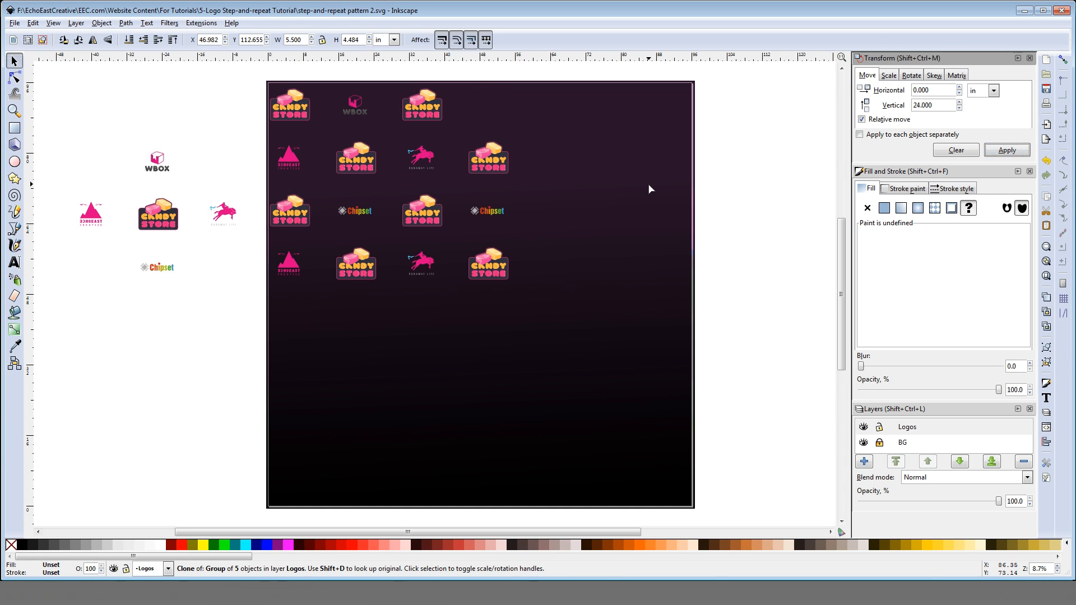
{"action": "key", "text": "ctrl+z"}
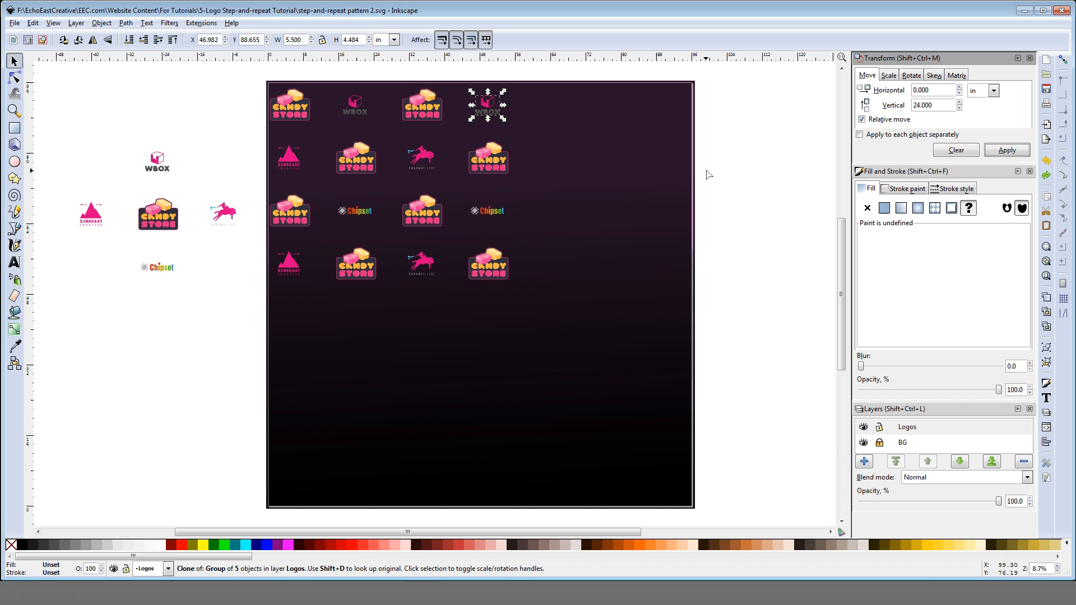
Step: Move the WBOX clone in the fourth column -24 inches vertically into the third row
{"action": "left_click", "coordinate": [915, 107]}
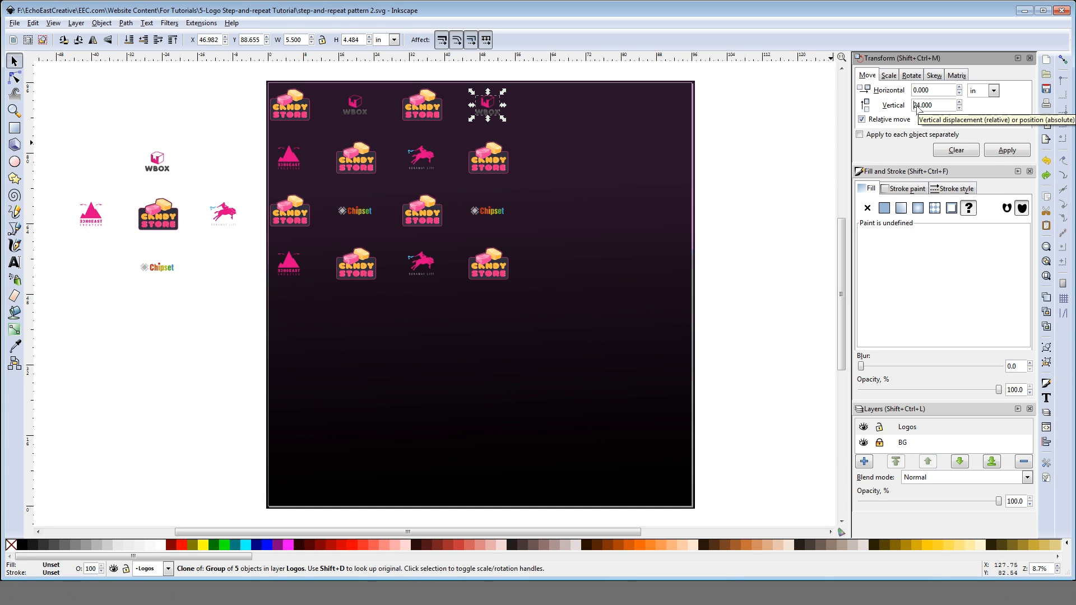
{"action": "type", "text": "-"}
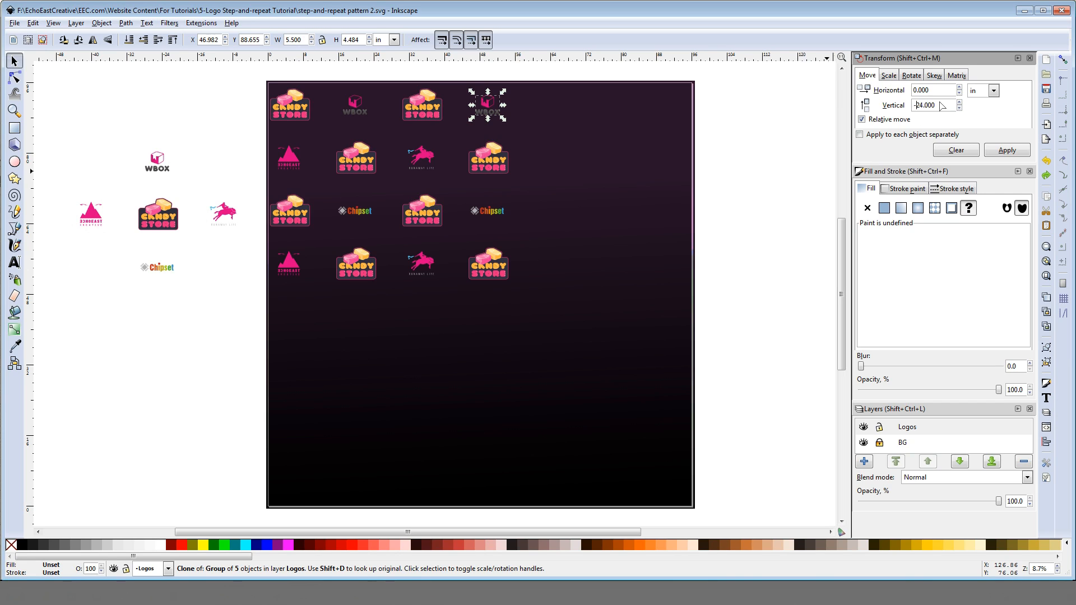
{"action": "left_click", "coordinate": [1009, 151]}
{"action": "left_click", "coordinate": [516, 218]}
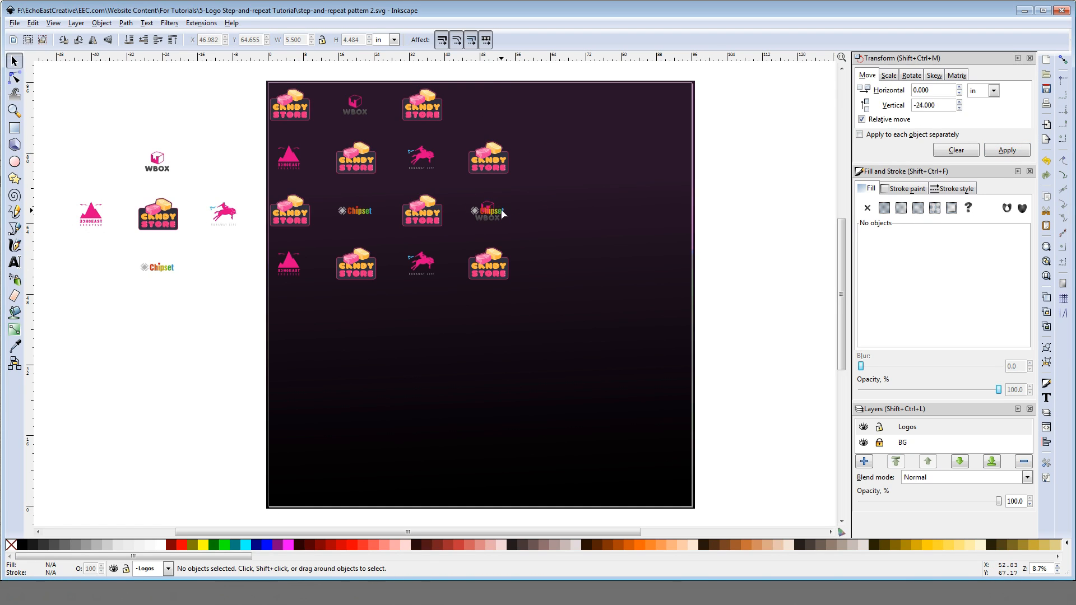
Step: Move the Chipset clone in the fourth column 24 inches up into the first row
{"action": "left_click", "coordinate": [505, 213]}
{"action": "left_click", "coordinate": [917, 107]}
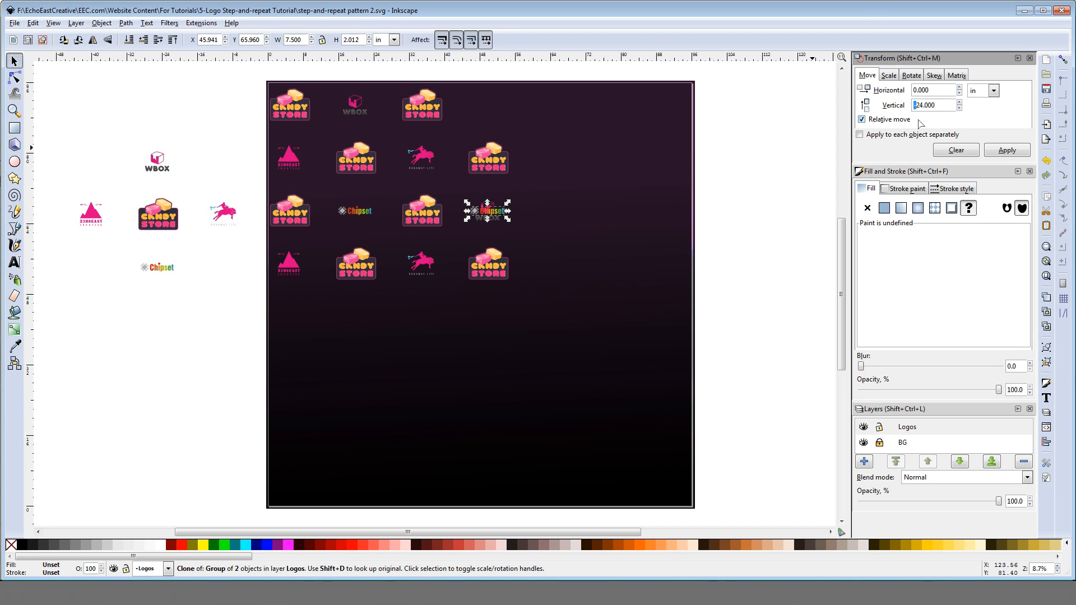
{"action": "key", "text": "BackSpace"}
{"action": "left_click", "coordinate": [1007, 150]}
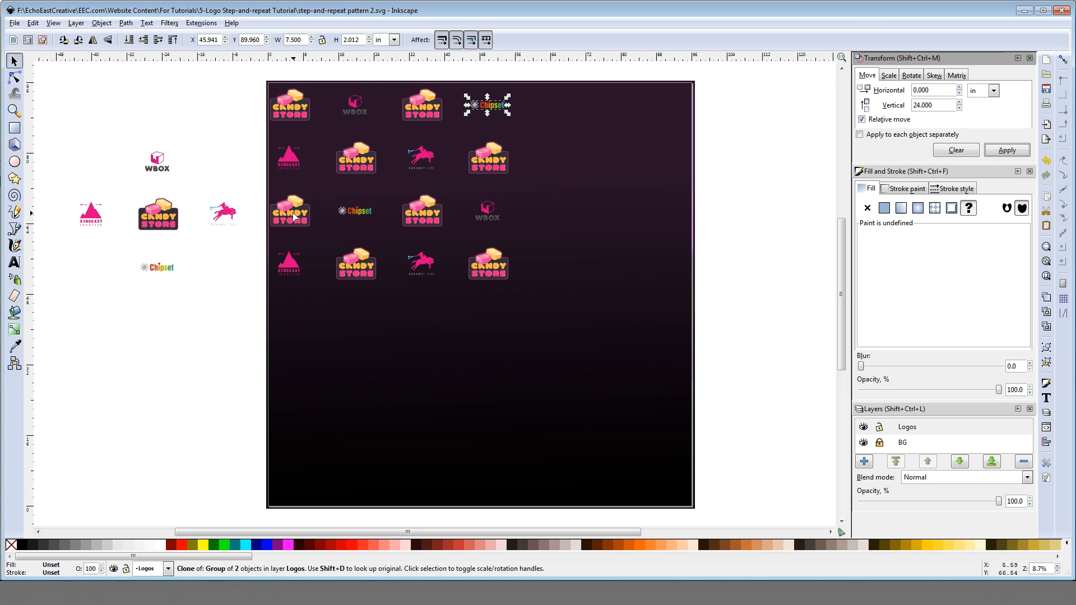
{"action": "left_click", "coordinate": [233, 314]}
Step: Move the mountain logo clone in the fourth row 30 inches to the right, into the third column
{"action": "left_click", "coordinate": [297, 271]}
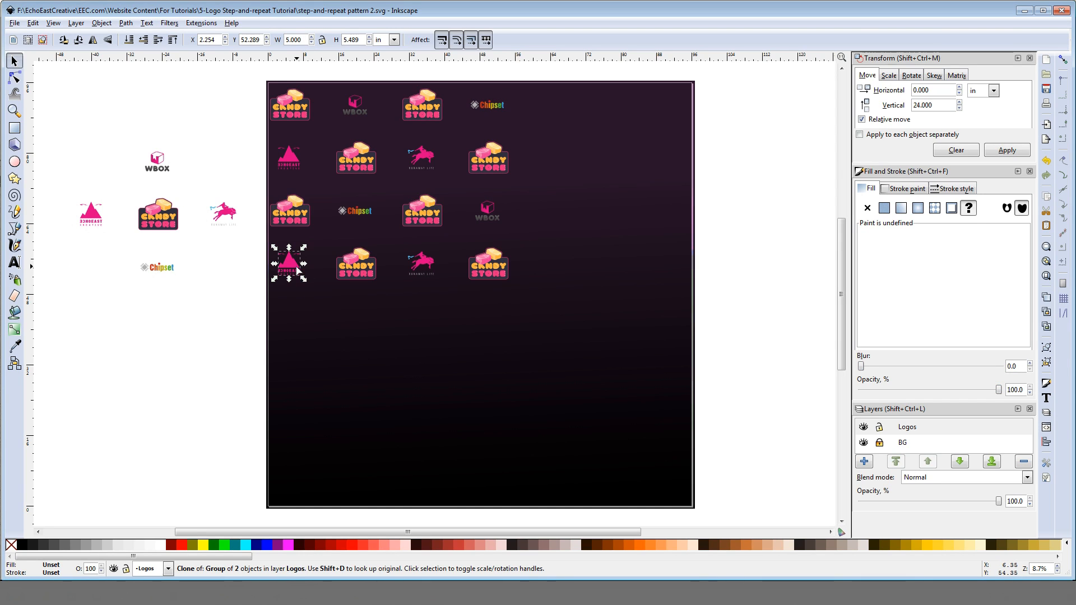
{"action": "left_click", "coordinate": [956, 150]}
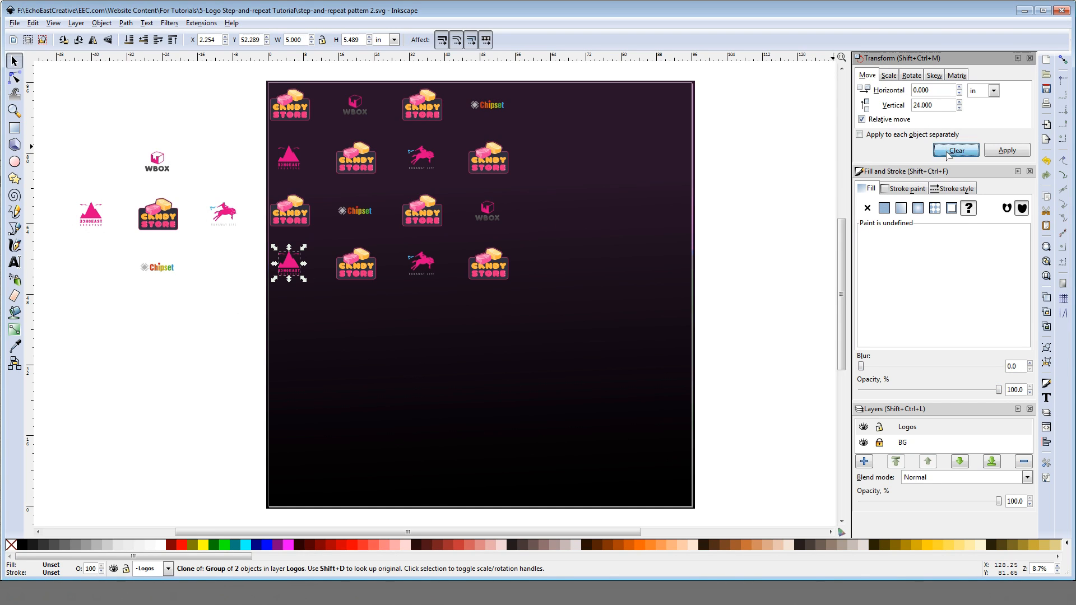
{"action": "left_click", "coordinate": [914, 90]}
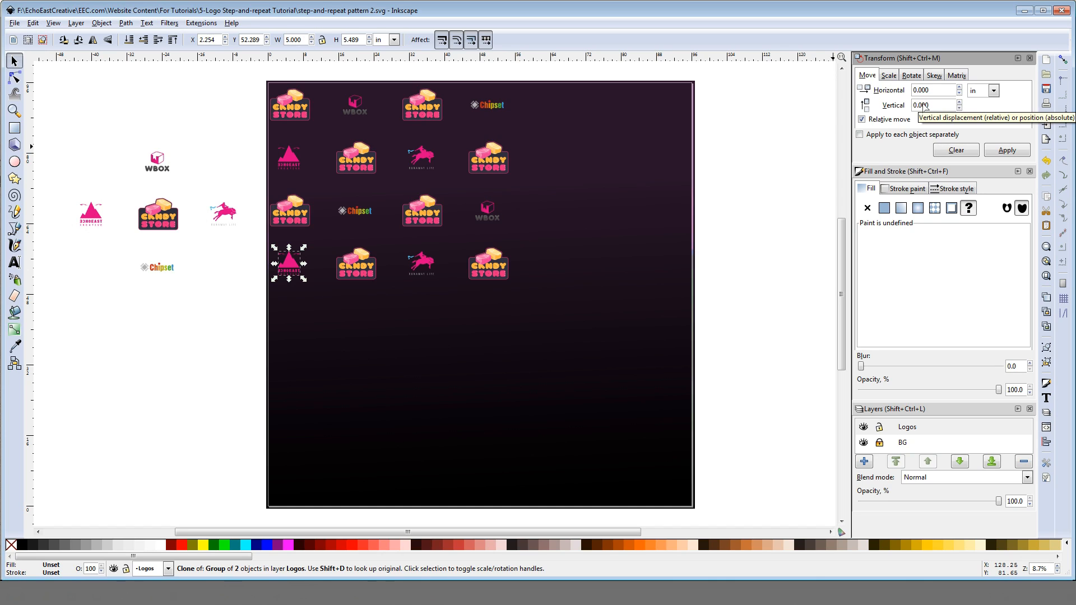
{"action": "type", "text": "3"}
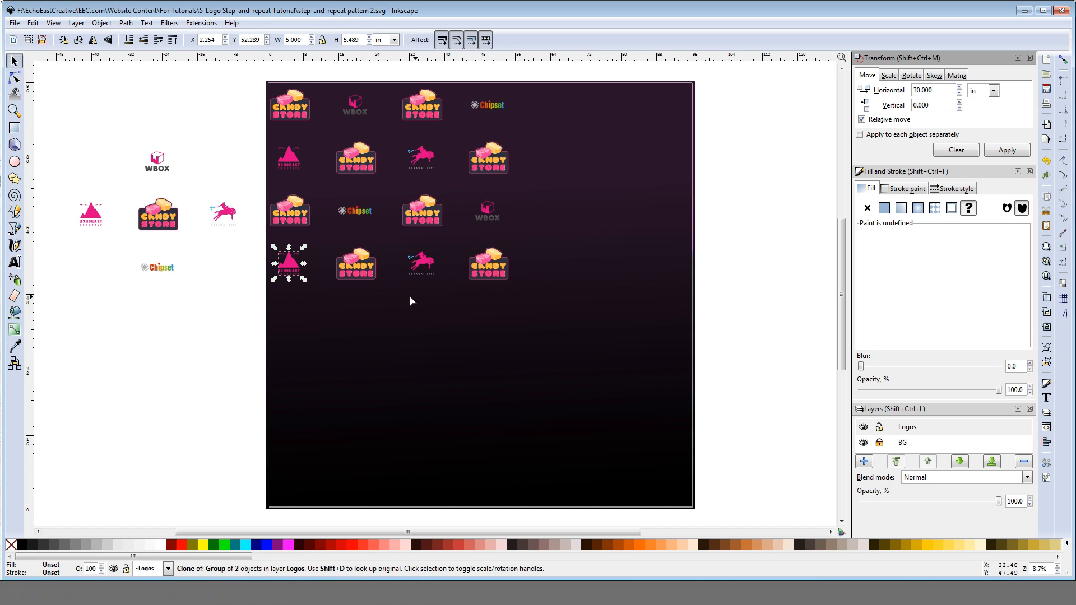
{"action": "left_click", "coordinate": [1007, 150]}
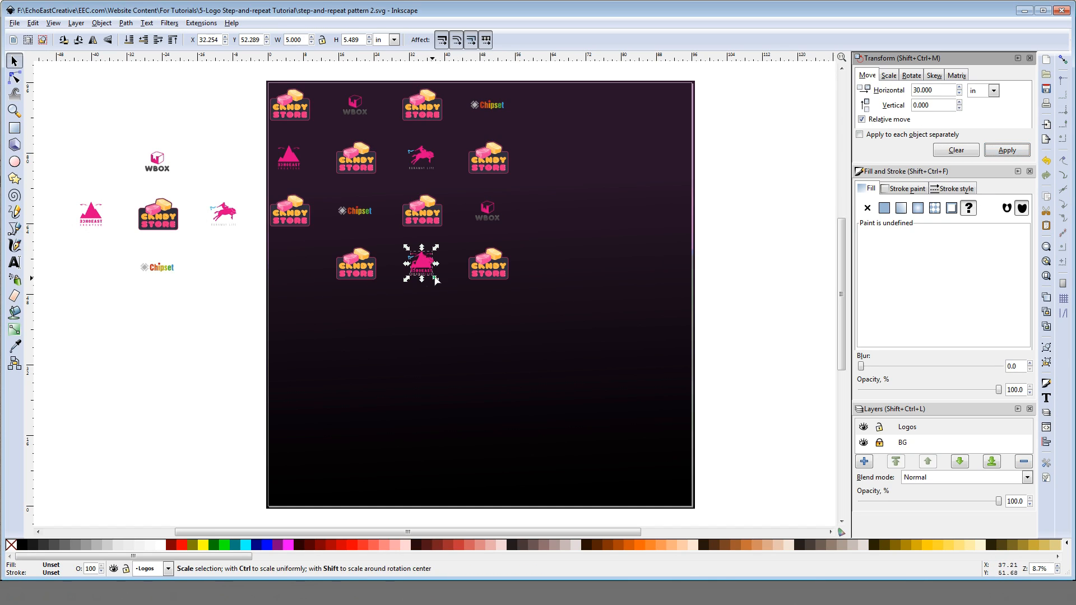
{"action": "key", "text": "Escape"}
{"action": "key", "text": "Escape"}
Step: Move the horse logo clone in the fourth row -30 inches horizontally into the first column
{"action": "left_click", "coordinate": [409, 259]}
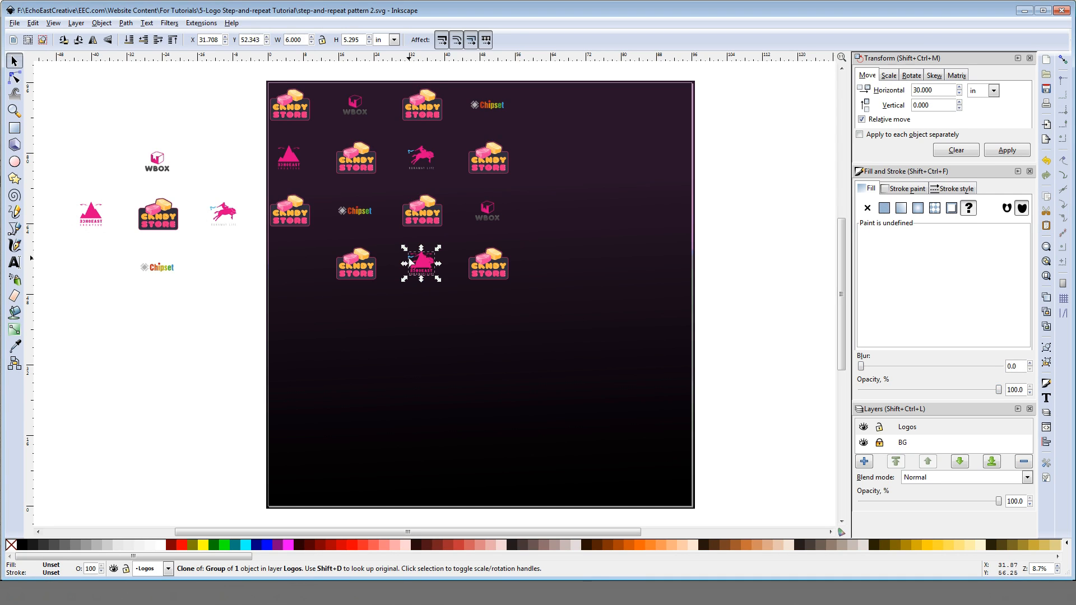
{"action": "left_click", "coordinate": [917, 92]}
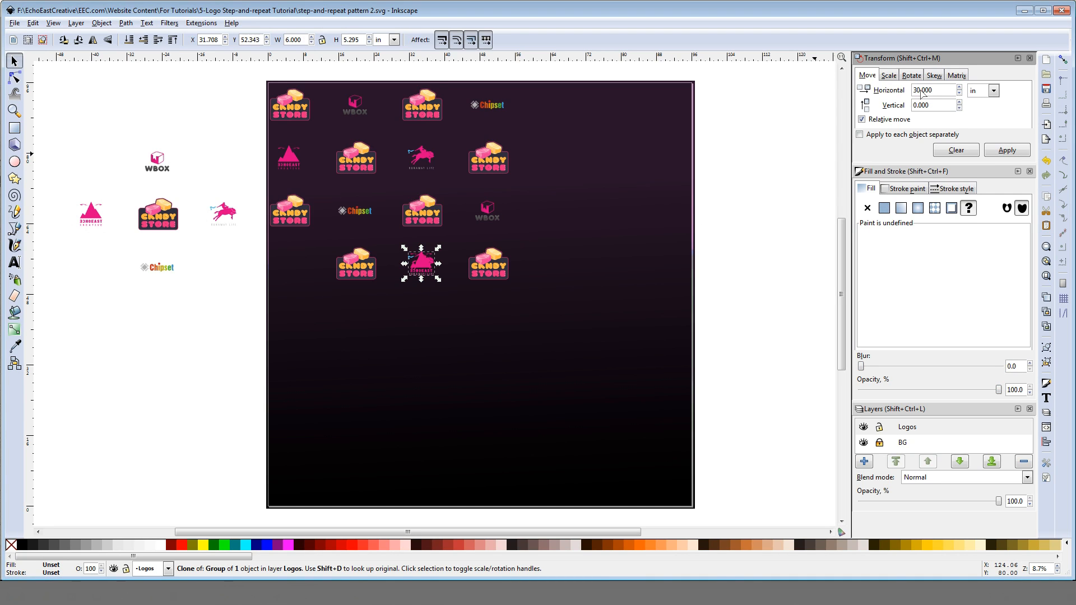
{"action": "key", "text": "Home"}
{"action": "type", "text": "-"}
{"action": "left_click", "coordinate": [995, 152]}
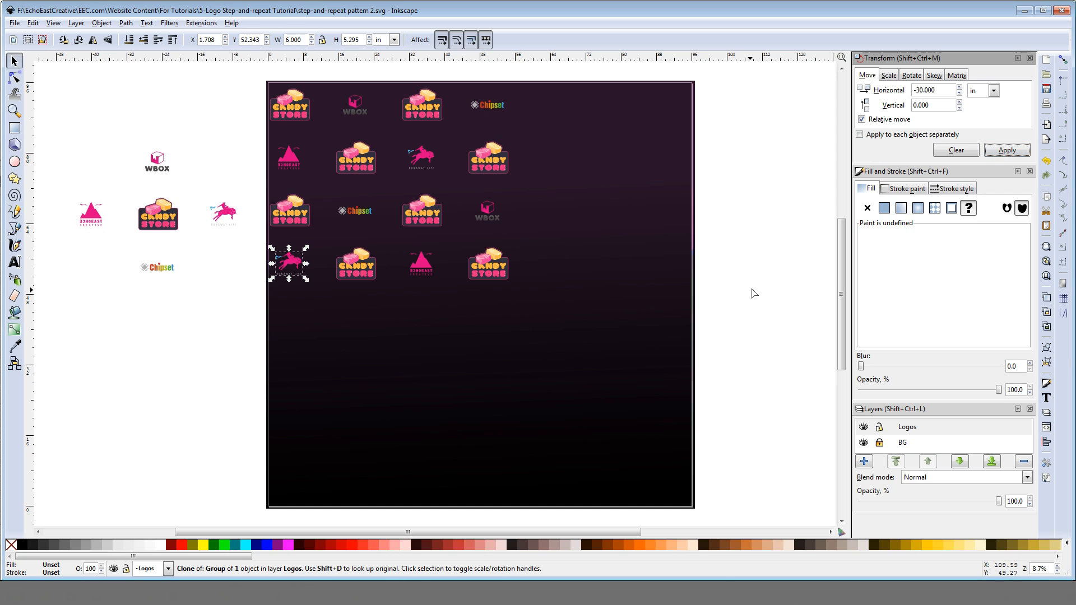
{"action": "left_click", "coordinate": [736, 281]}
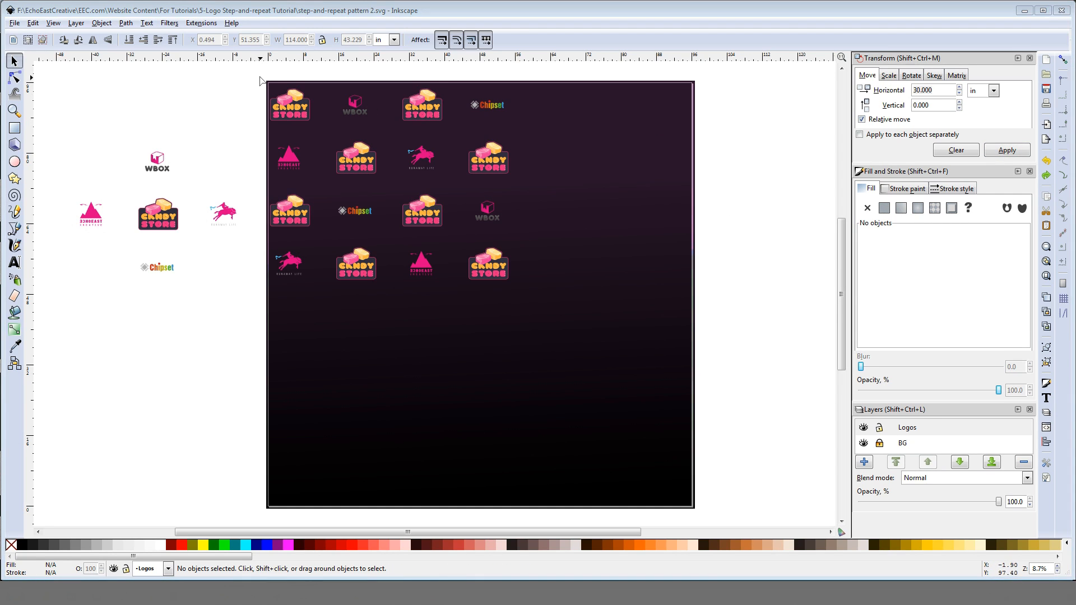
Step: Duplicate the whole four-by-four block of logo clones and shift the copies right by two 30-inch moves
{"action": "left_click_drag", "start_coordinate": [259, 80], "coordinate": [543, 303]}
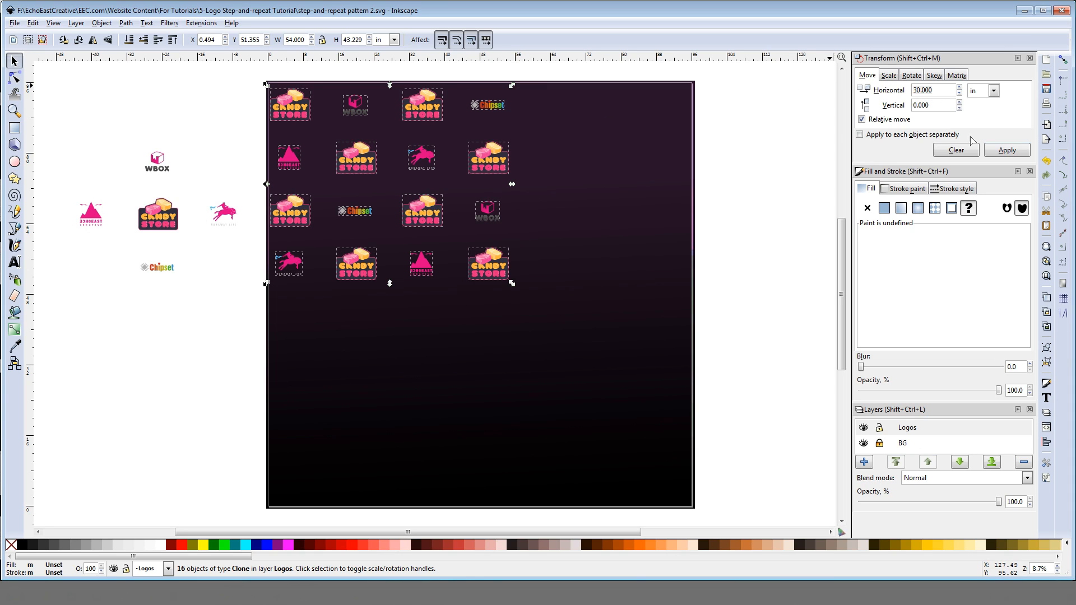
{"action": "left_click", "coordinate": [1008, 152]}
{"action": "left_click", "coordinate": [1008, 152]}
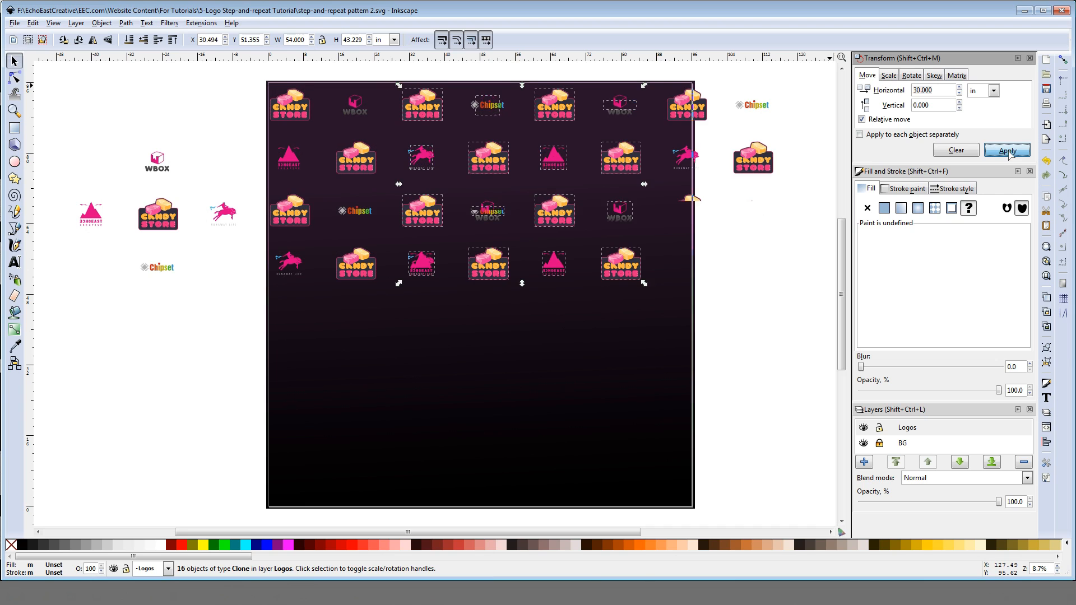
{"action": "left_click", "coordinate": [784, 121]}
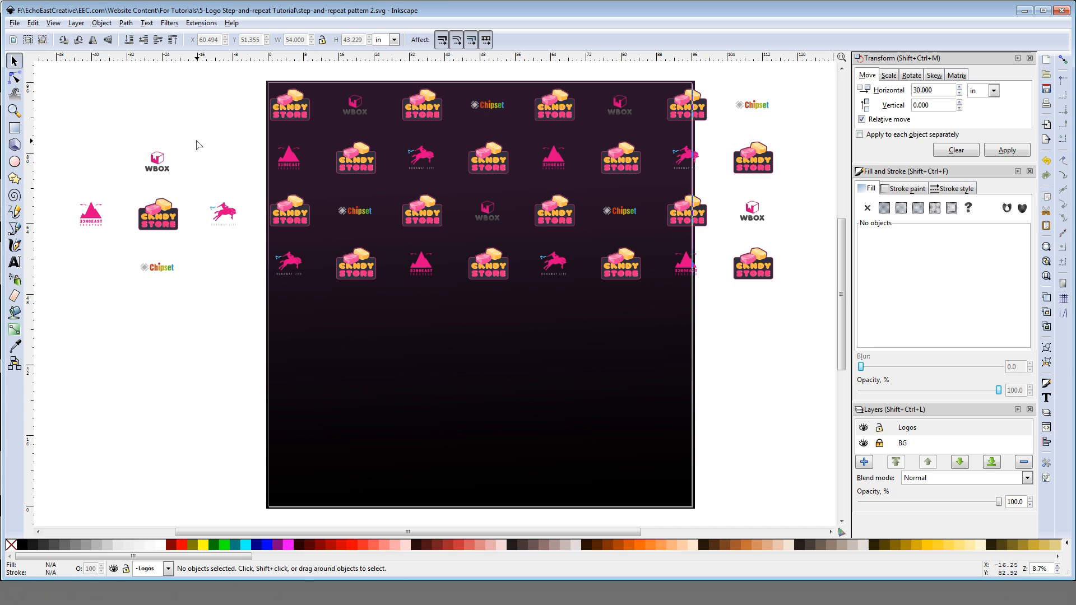
Step: Scale all the logo clones on the backdrop together to 75% width and height, with proportional scaling on
{"action": "mouse_move", "coordinate": [255, 68]}
{"action": "left_mouse_down"}
{"action": "mouse_move", "coordinate": [602, 264]}
{"action": "mouse_move", "coordinate": [815, 307]}
{"action": "left_mouse_up"}
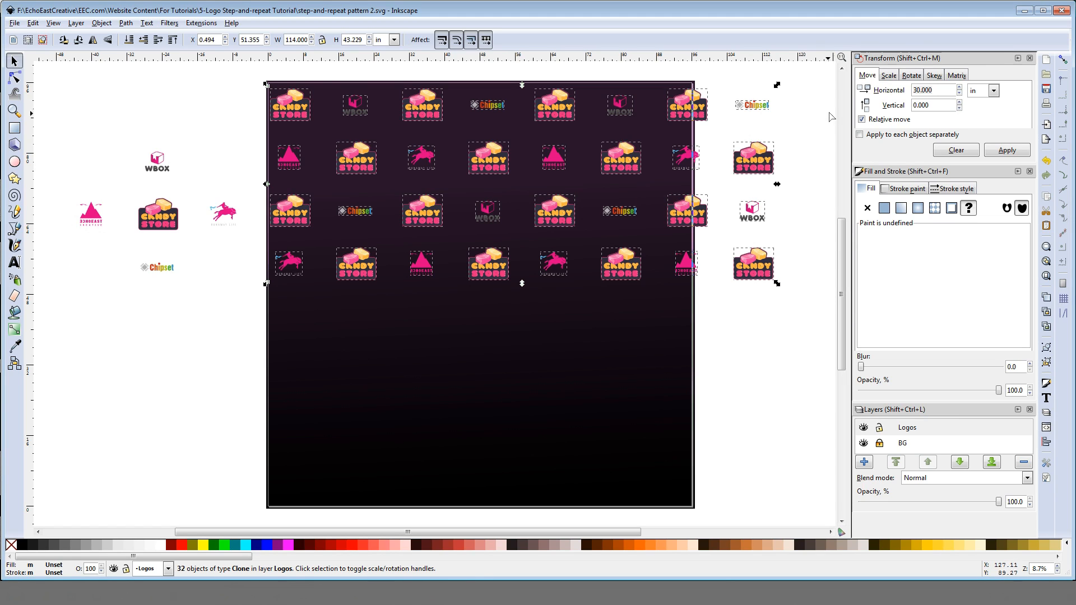
{"action": "left_click", "coordinate": [889, 76]}
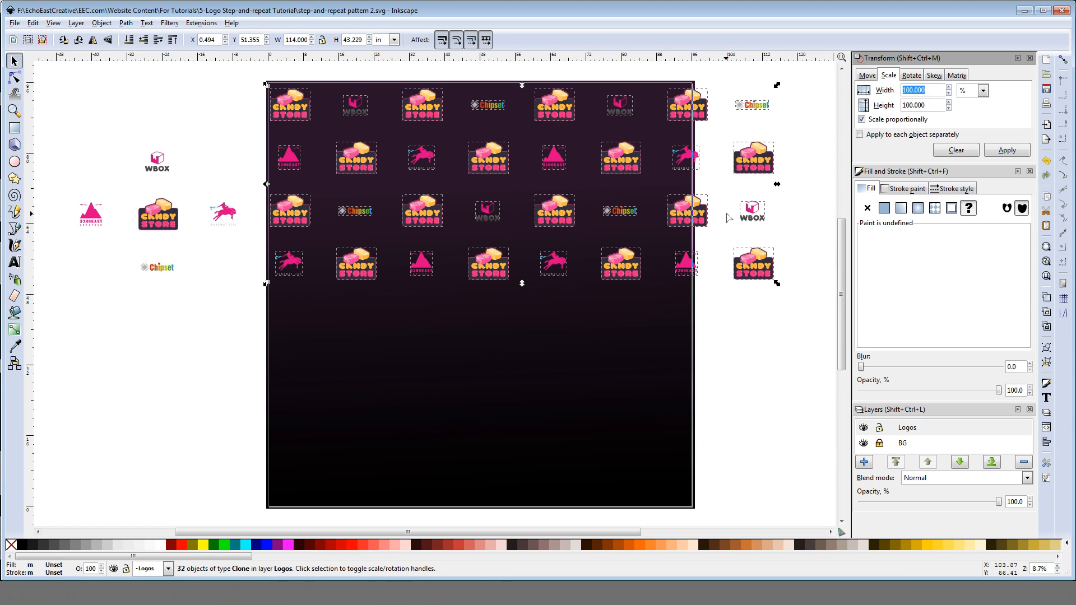
{"action": "left_click", "coordinate": [913, 92]}
{"action": "left_click_drag", "start_coordinate": [913, 92], "coordinate": [902, 93]}
{"action": "left_click", "coordinate": [863, 121]}
{"action": "left_click", "coordinate": [1008, 151]}
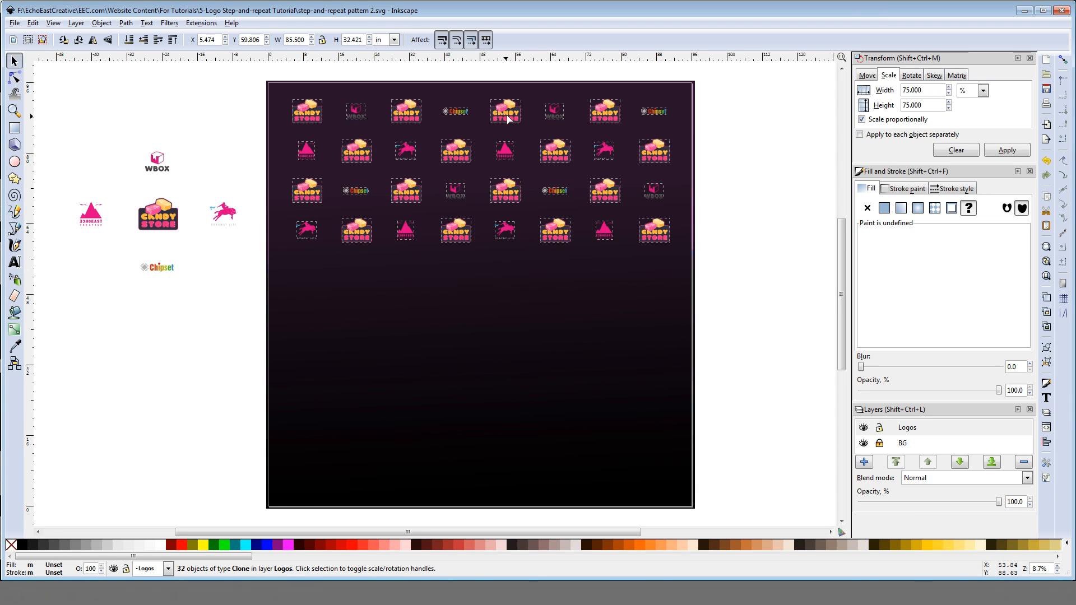
{"action": "left_click", "coordinate": [735, 144]}
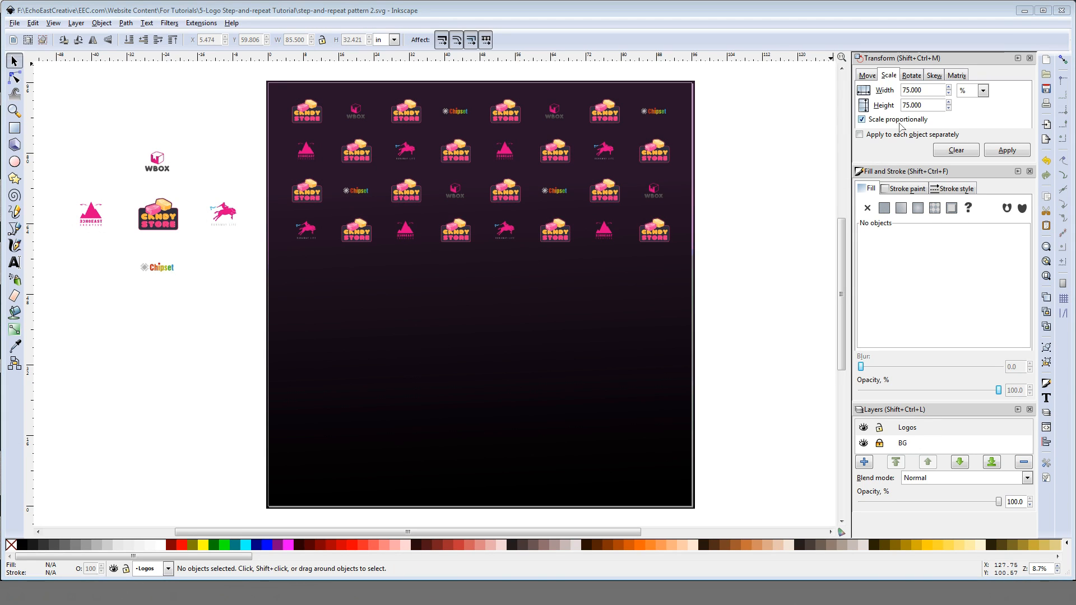
Step: Duplicate the four rows of logo clones and shift the copies straight down with four vertical moves of -9 inches
{"action": "left_click_drag", "start_coordinate": [265, 77], "coordinate": [711, 257]}
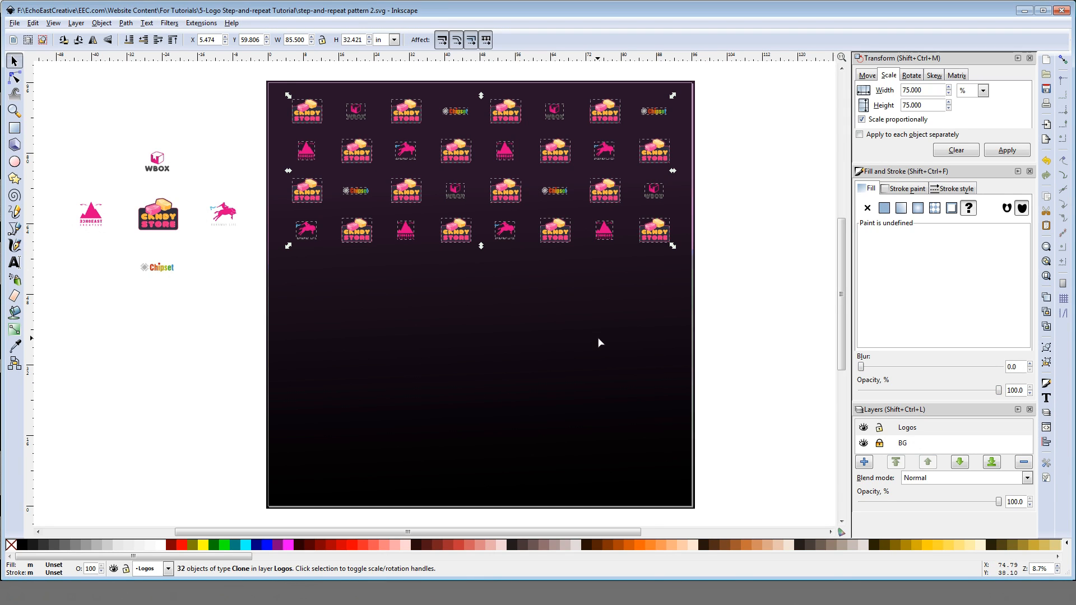
{"action": "left_click", "coordinate": [867, 76]}
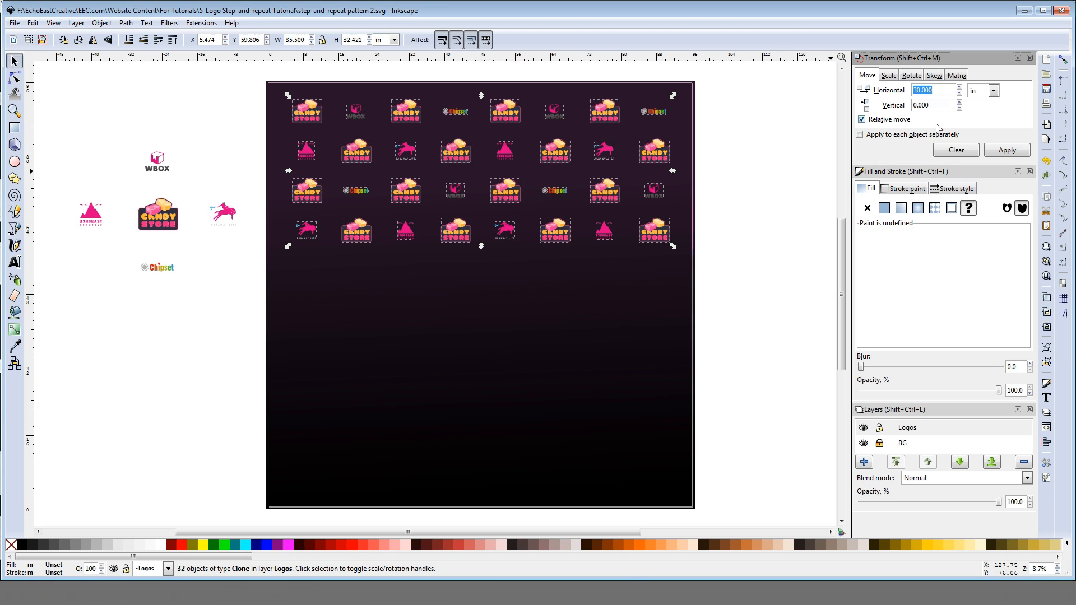
{"action": "left_click", "coordinate": [956, 150]}
{"action": "left_click", "coordinate": [915, 106]}
{"action": "type", "text": "12"}
{"action": "type", "text": "-"}
{"action": "left_click_drag", "start_coordinate": [924, 106], "coordinate": [917, 106]}
{"action": "type", "text": "9"}
{"action": "left_click", "coordinate": [1013, 153]}
{"action": "left_click", "coordinate": [1013, 153]}
{"action": "left_click", "coordinate": [1014, 153]}
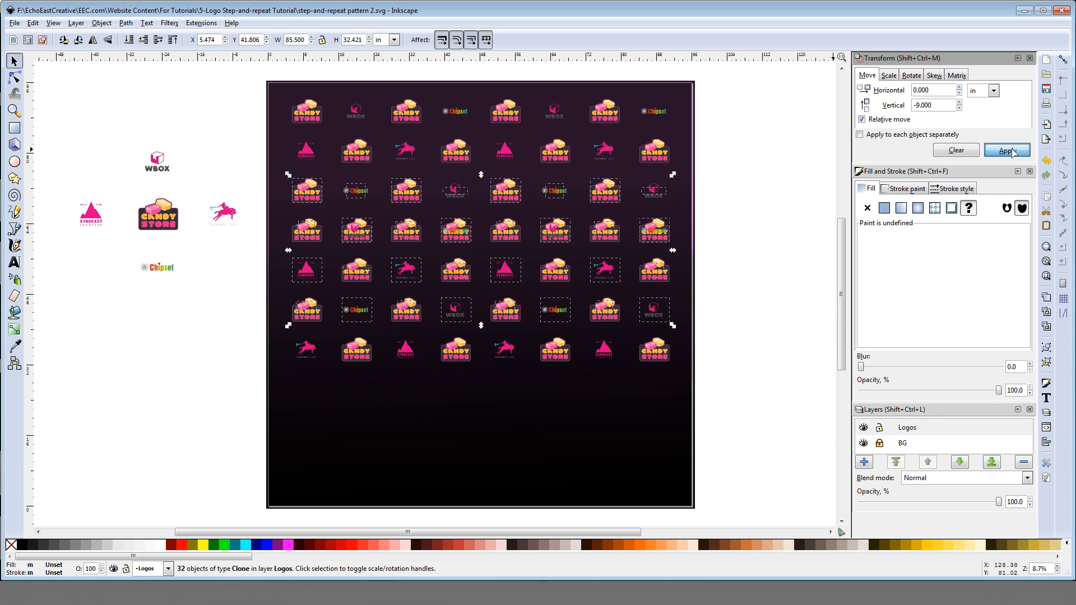
{"action": "left_click", "coordinate": [1013, 153]}
{"action": "left_click", "coordinate": [1013, 153]}
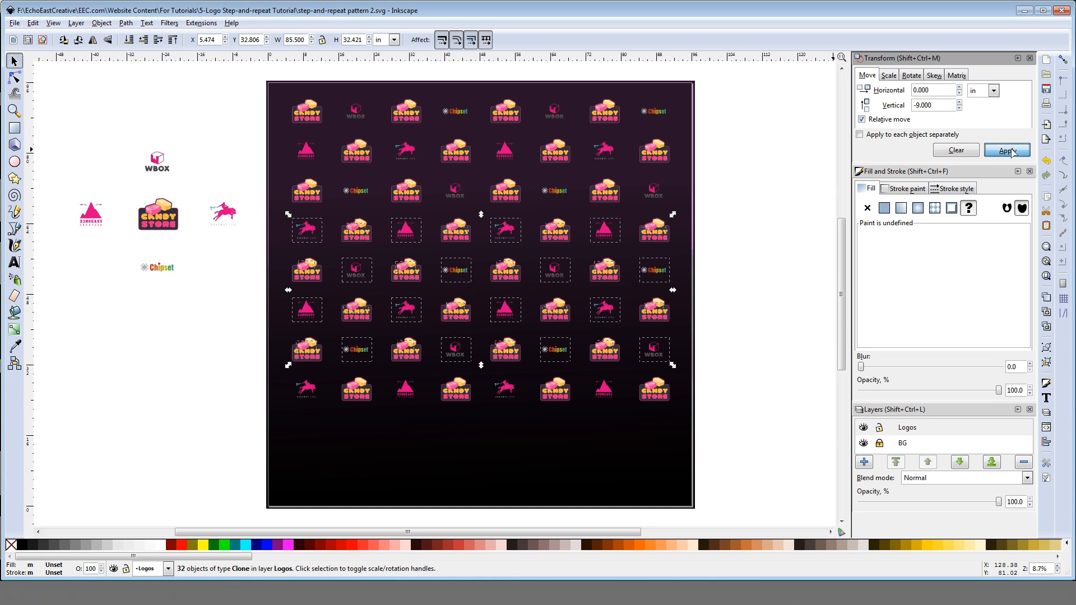
{"action": "left_click", "coordinate": [754, 324]}
Step: Duplicate the fifth and sixth rows of logo clones and shift the copies down with four -9 inch vertical moves
{"action": "left_click_drag", "start_coordinate": [728, 257], "coordinate": [259, 329]}
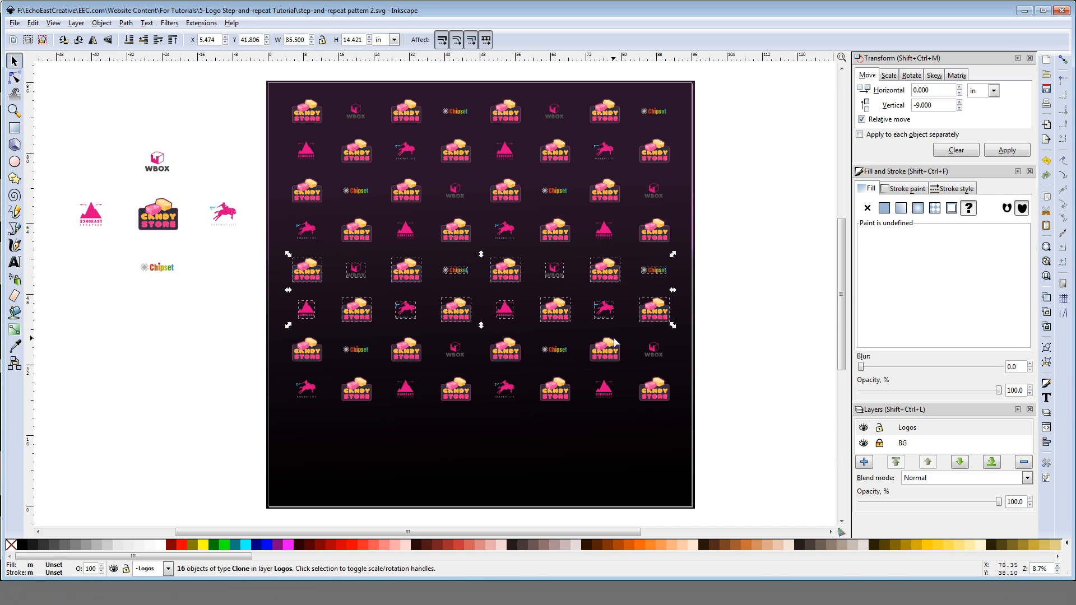
{"action": "key", "text": "ctrl"}
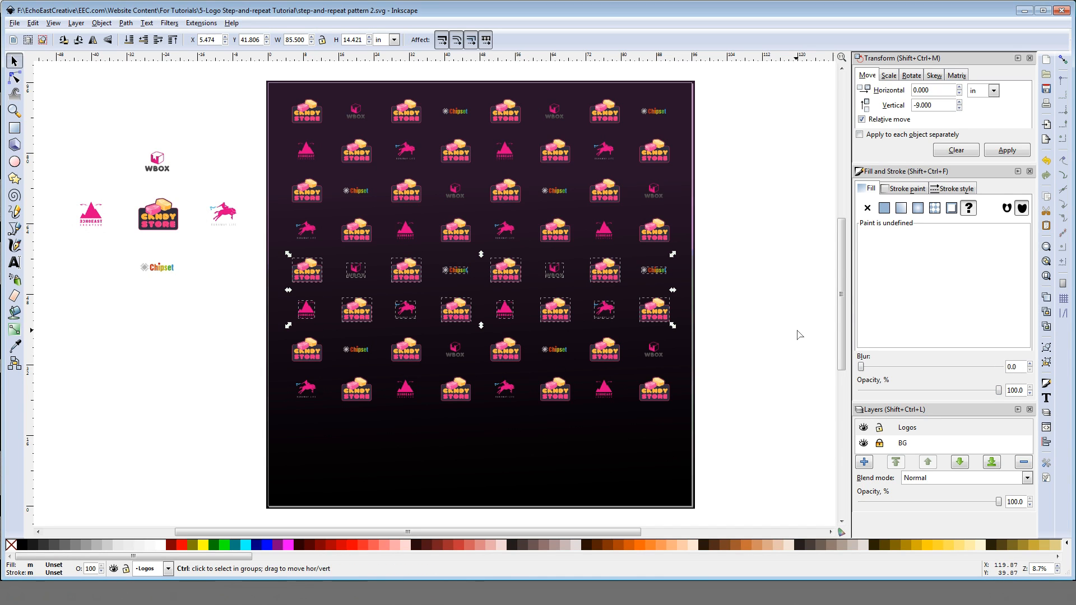
{"action": "left_click", "coordinate": [1005, 154], "text": "ctrl"}
{"action": "left_click", "coordinate": [1005, 154], "text": "ctrl"}
{"action": "left_click", "coordinate": [1004, 154], "text": "ctrl"}
{"action": "left_click", "coordinate": [1005, 154], "text": "ctrl"}
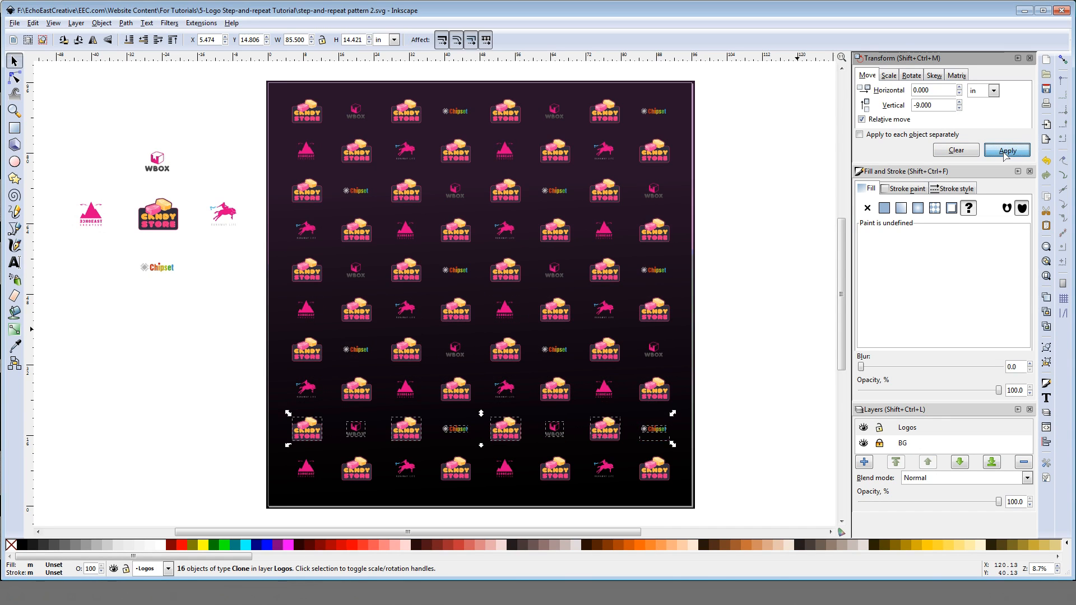
{"action": "left_click", "coordinate": [1004, 154], "text": "ctrl"}
{"action": "left_click", "coordinate": [755, 379]}
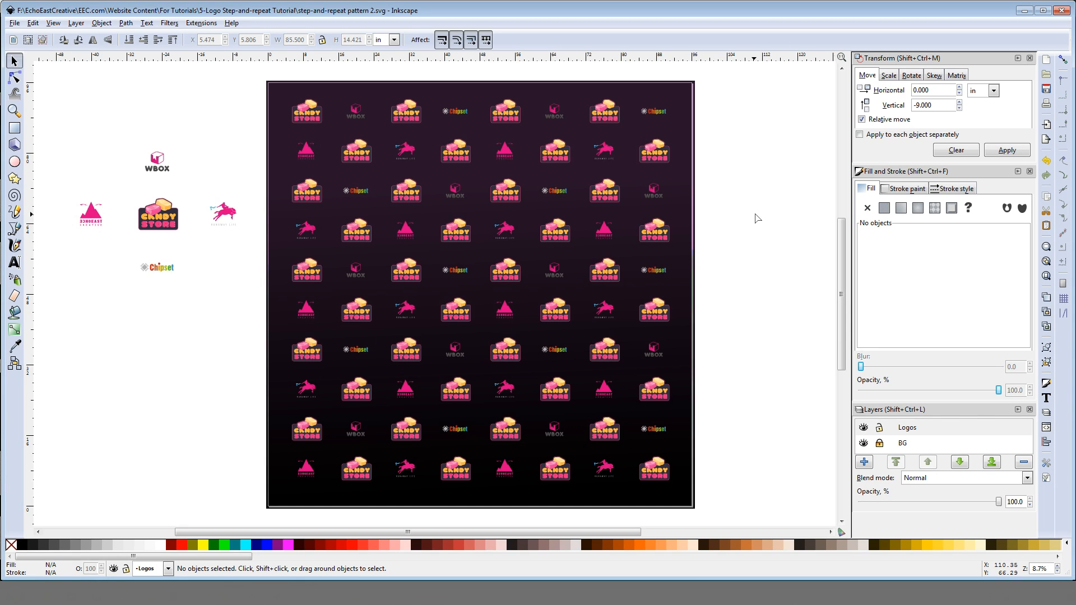
Step: Recolor the original WBOX, mountain, horse and Chipset logos beside the page with the orange #fcb340 sampled from the Candy Store logo
{"action": "left_click", "coordinate": [889, 75]}
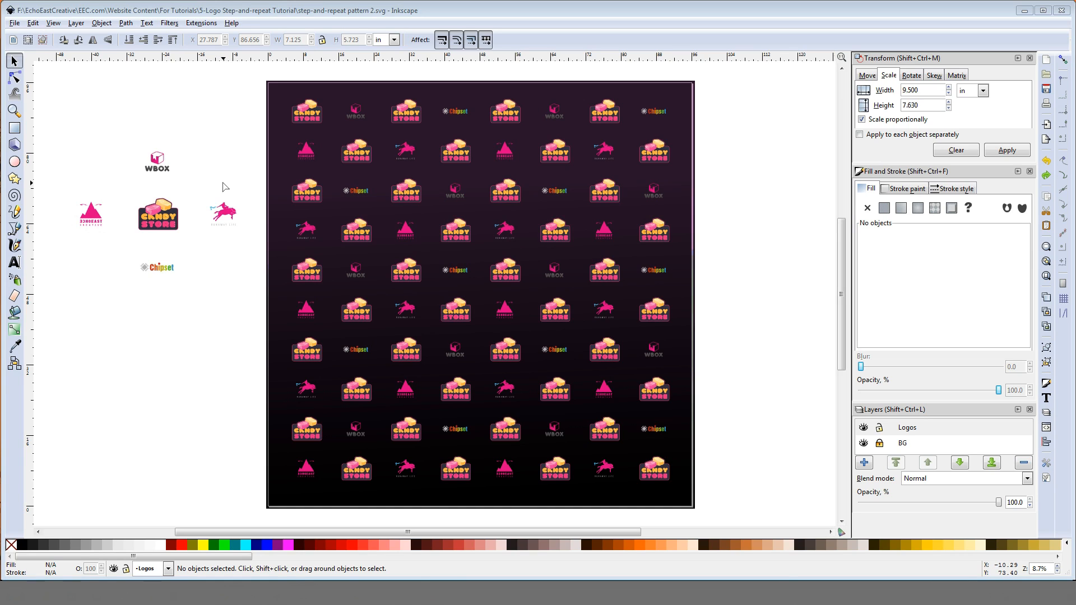
{"action": "left_click", "coordinate": [157, 160]}
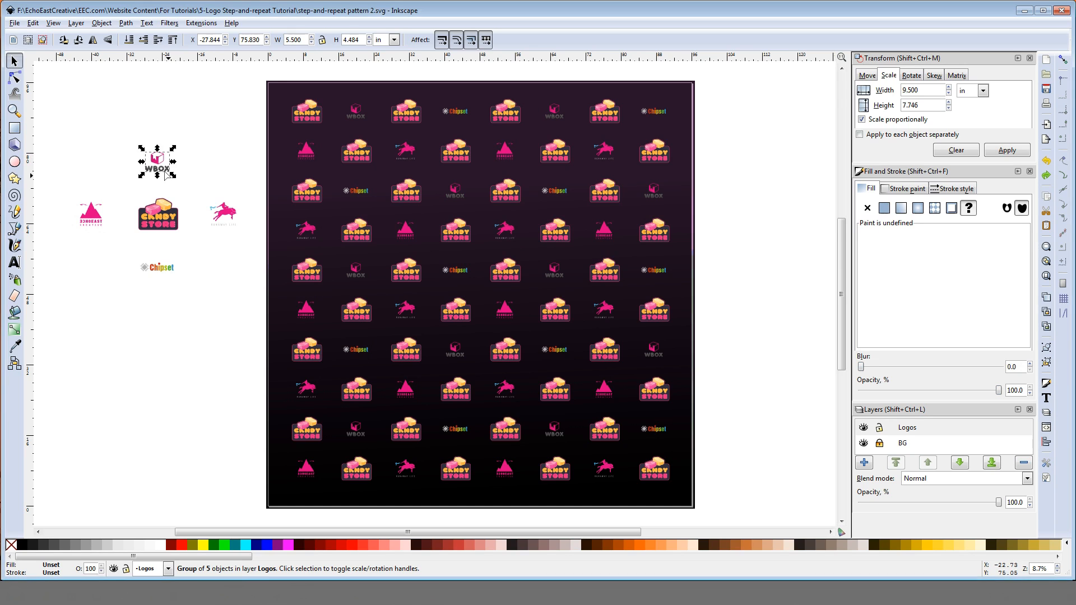
{"action": "left_click", "coordinate": [225, 214], "text": "shift"}
{"action": "left_click", "coordinate": [89, 214], "text": "shift"}
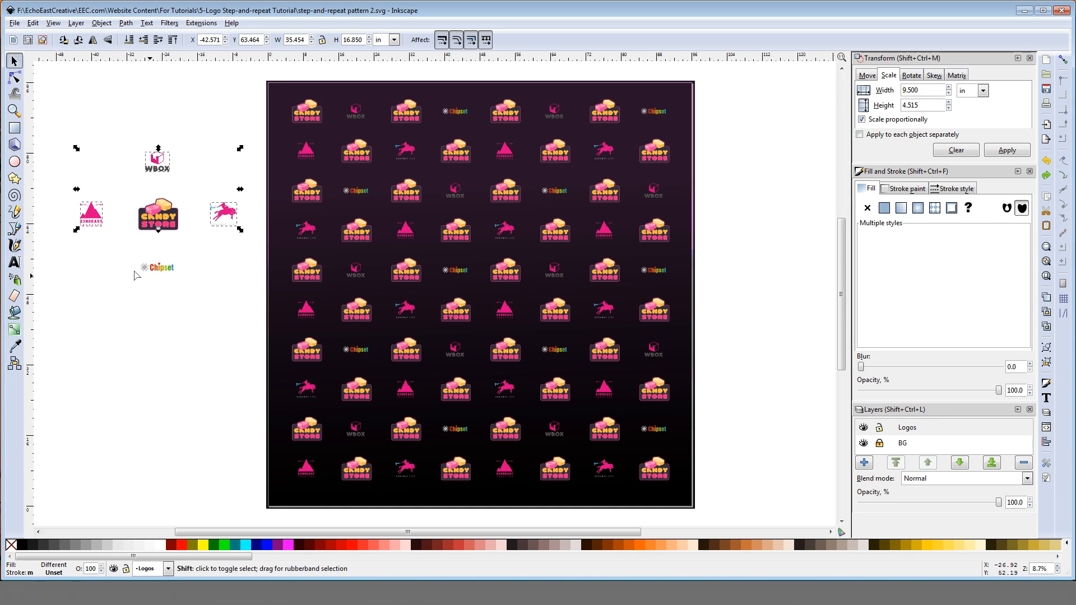
{"action": "left_click", "coordinate": [154, 268], "text": "shift"}
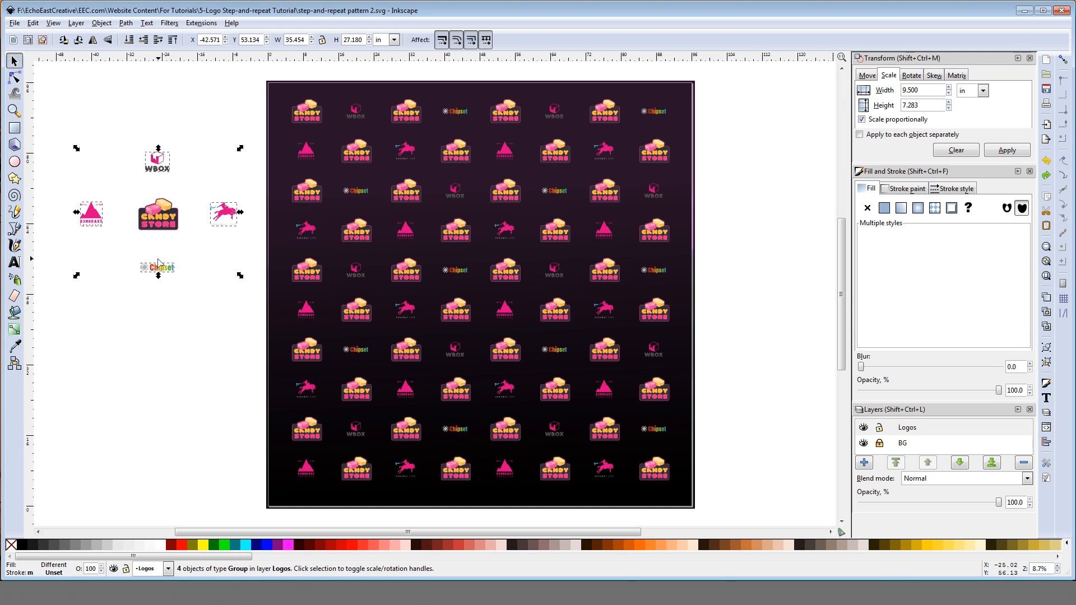
{"action": "left_click", "coordinate": [14, 346]}
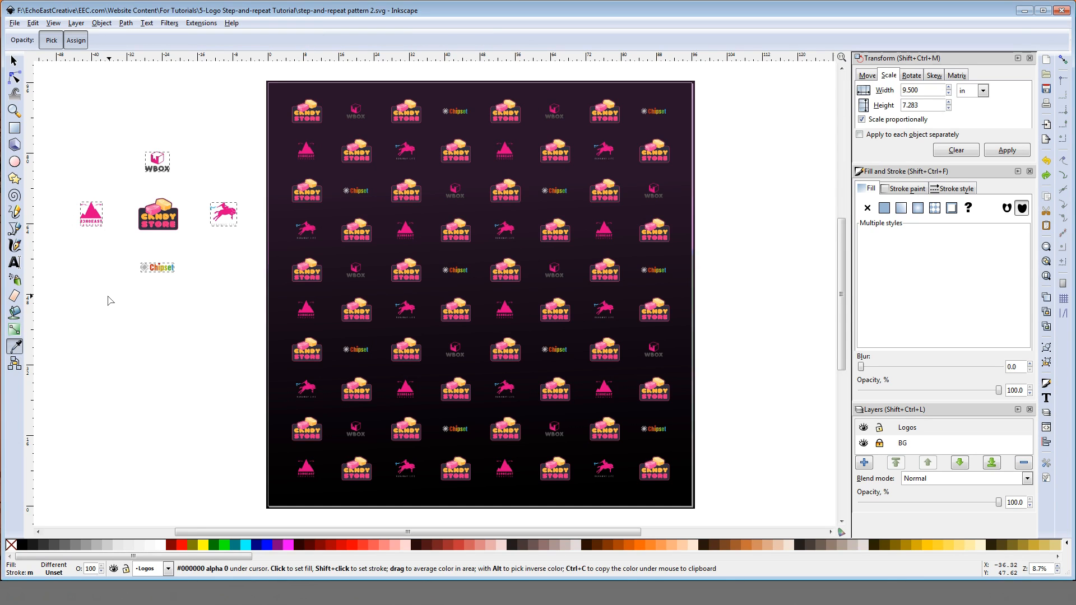
{"action": "left_click", "coordinate": [171, 214]}
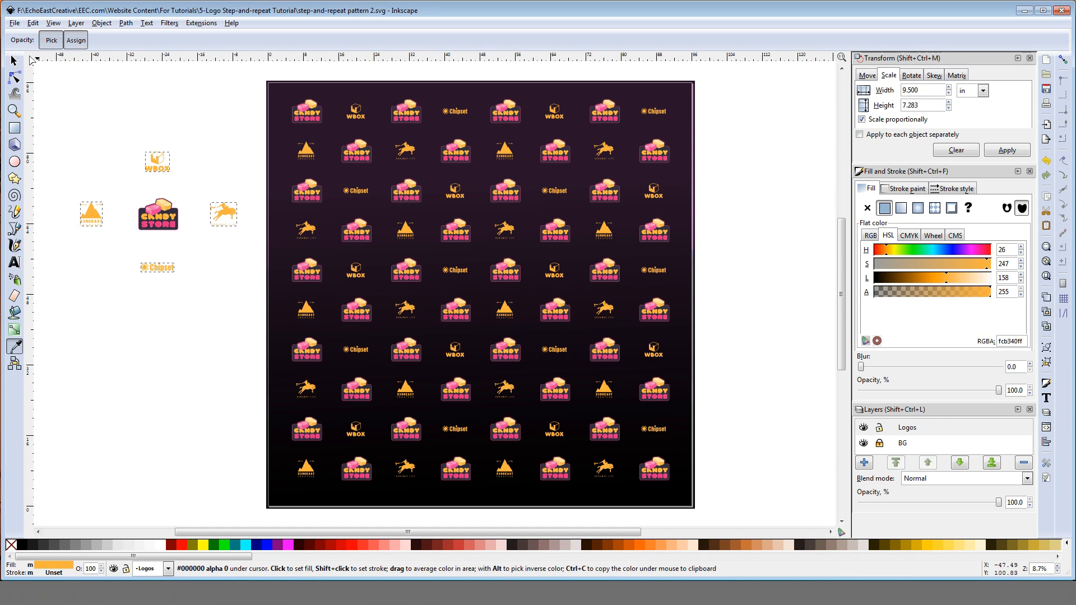
{"action": "left_click", "coordinate": [15, 61]}
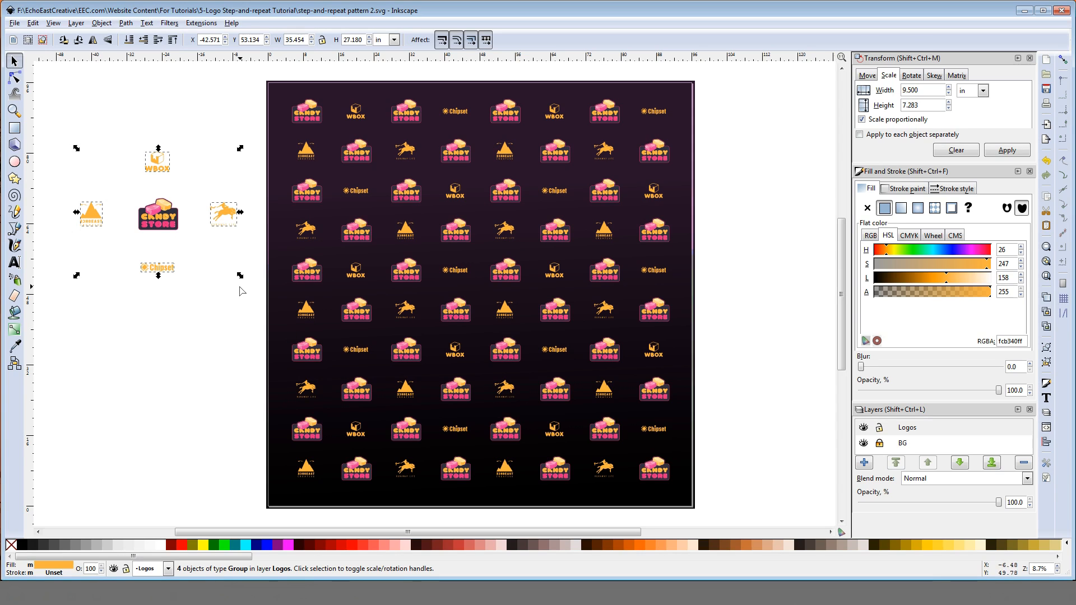
{"action": "left_click", "coordinate": [191, 140]}
Step: Examine the recolored WBOX, horse, Chipset and mountain logo clones across the top two rows of the backdrop
{"action": "left_click", "coordinate": [357, 116]}
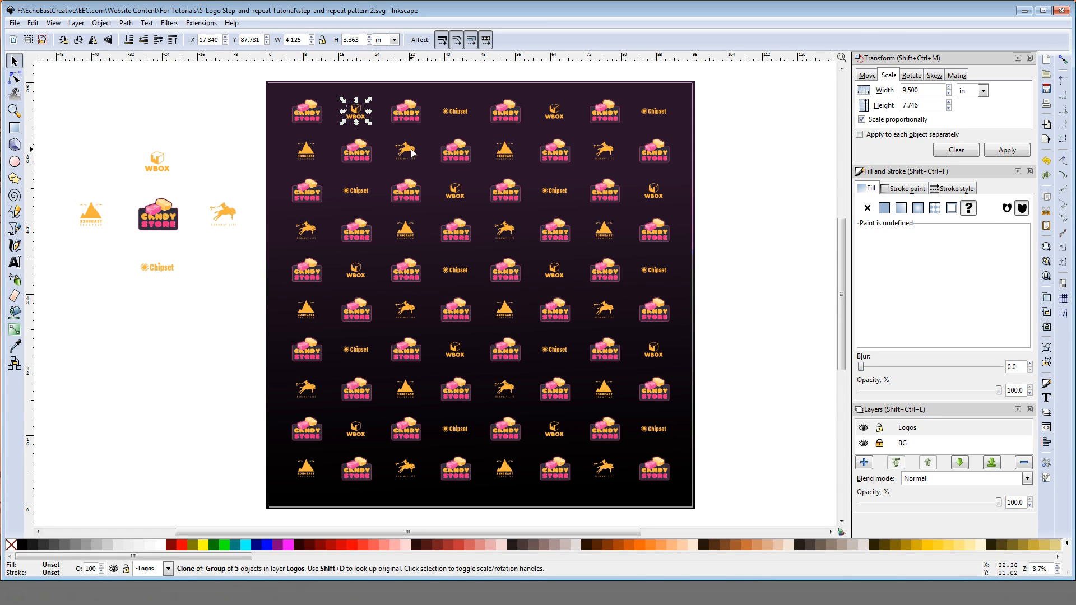
{"action": "left_click", "coordinate": [405, 151], "text": "shift"}
{"action": "left_click", "coordinate": [457, 112], "text": "shift"}
{"action": "left_click", "coordinate": [506, 148], "text": "shift"}
{"action": "left_click", "coordinate": [554, 114], "text": "shift"}
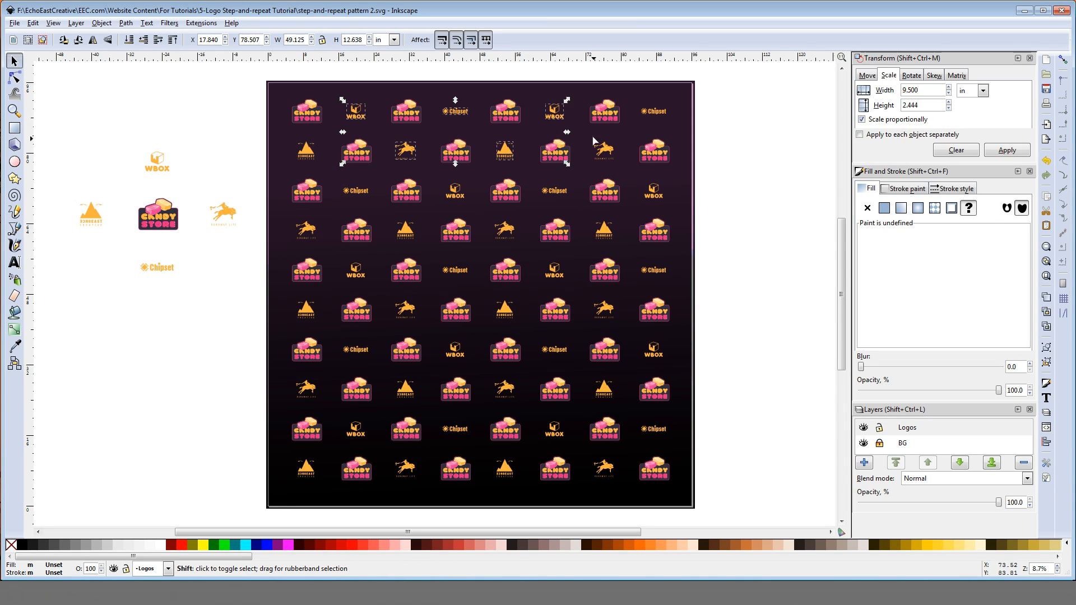
{"action": "left_click", "coordinate": [610, 153], "text": "shift"}
{"action": "left_click", "coordinate": [660, 113], "text": "shift"}
{"action": "left_click", "coordinate": [202, 102]}
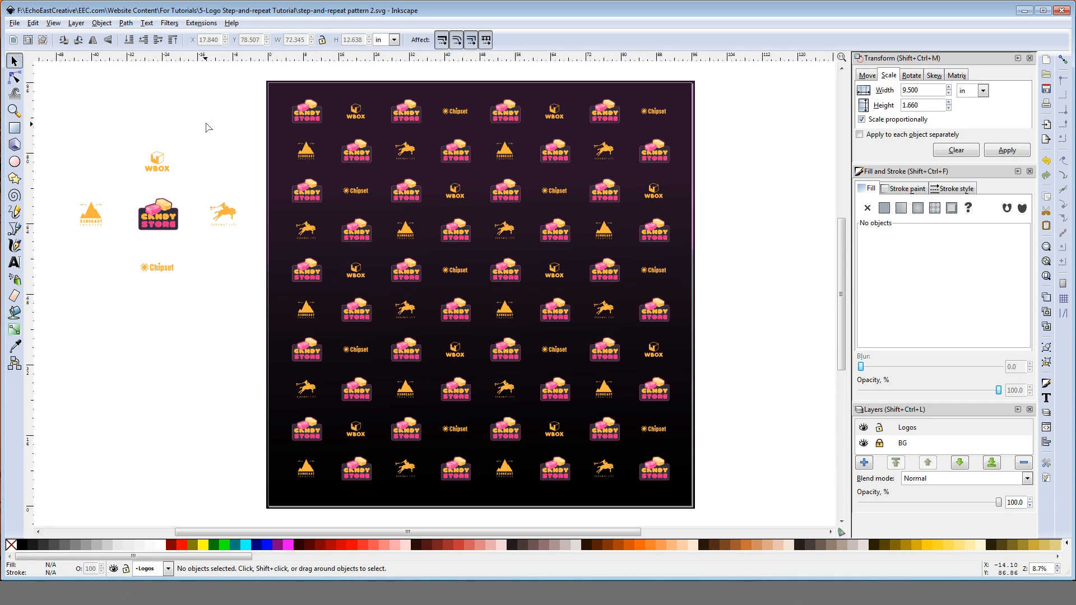
Step: Soften the fill of the four original secondary logos to saturation 237 and lightness 168
{"action": "left_click", "coordinate": [159, 163]}
{"action": "left_click", "coordinate": [96, 219], "text": "shift"}
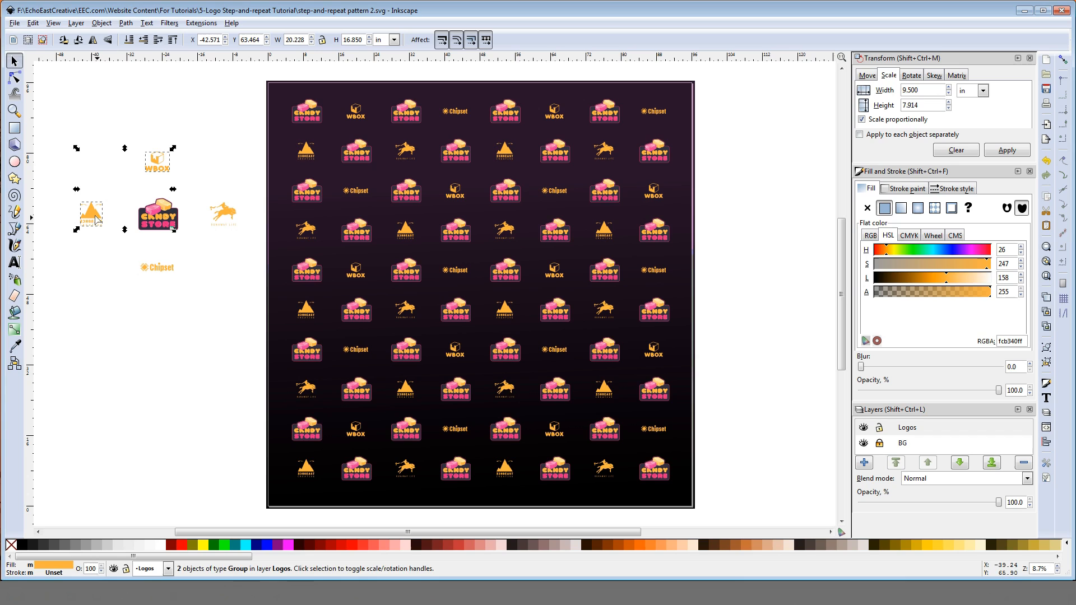
{"action": "left_click", "coordinate": [163, 268], "text": "shift"}
{"action": "left_click", "coordinate": [230, 215], "text": "shift"}
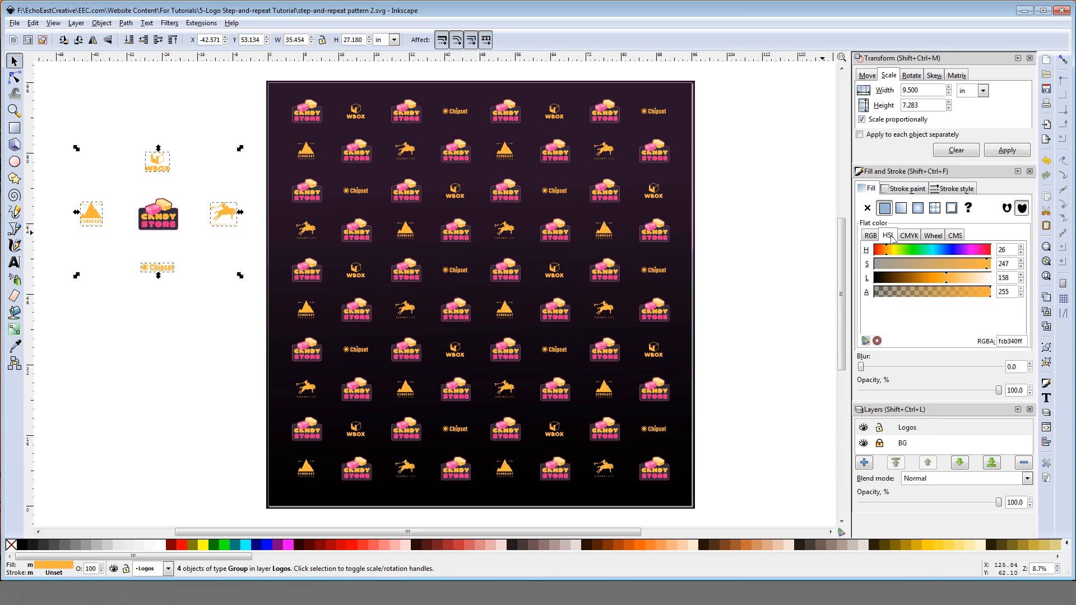
{"action": "left_click", "coordinate": [980, 268]}
{"action": "left_click", "coordinate": [979, 268]}
{"action": "left_click", "coordinate": [953, 285]}
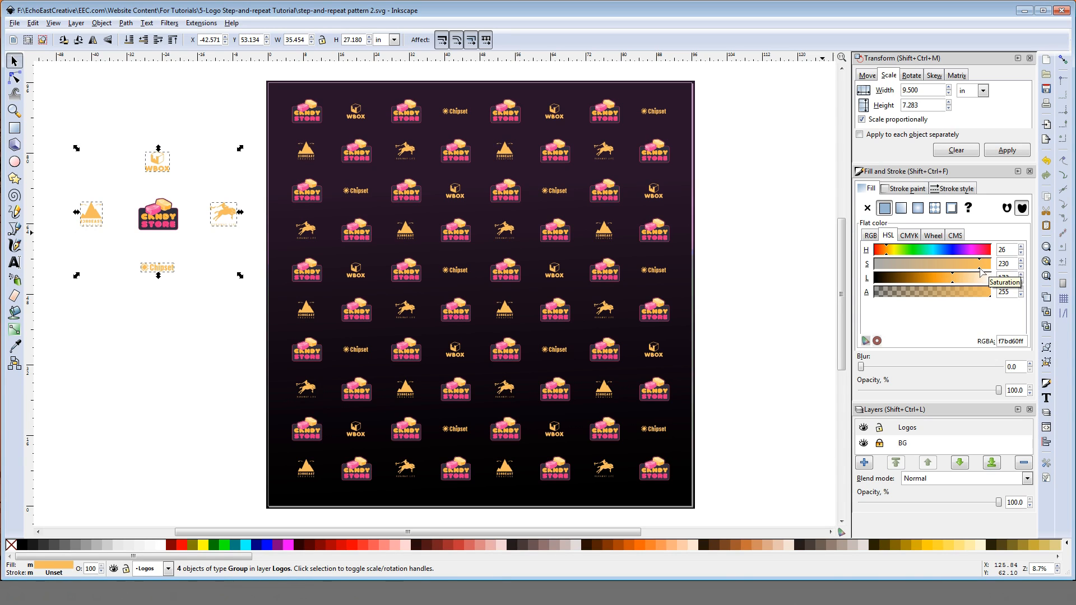
{"action": "left_click", "coordinate": [981, 268]}
{"action": "left_click", "coordinate": [980, 268]}
{"action": "left_click", "coordinate": [952, 286]}
{"action": "left_click", "coordinate": [951, 287]}
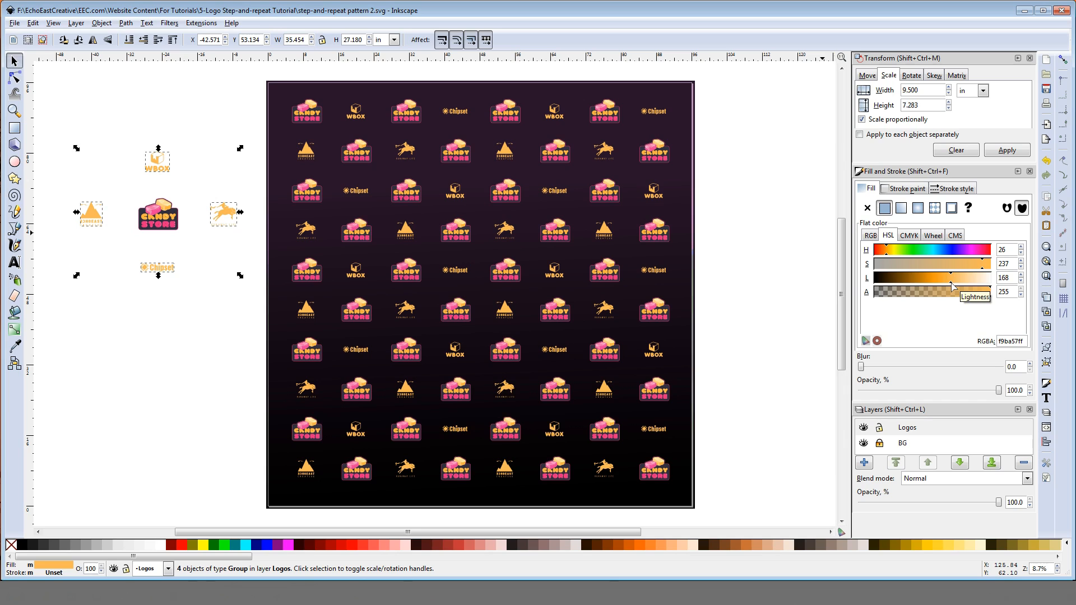
{"action": "left_click", "coordinate": [779, 186]}
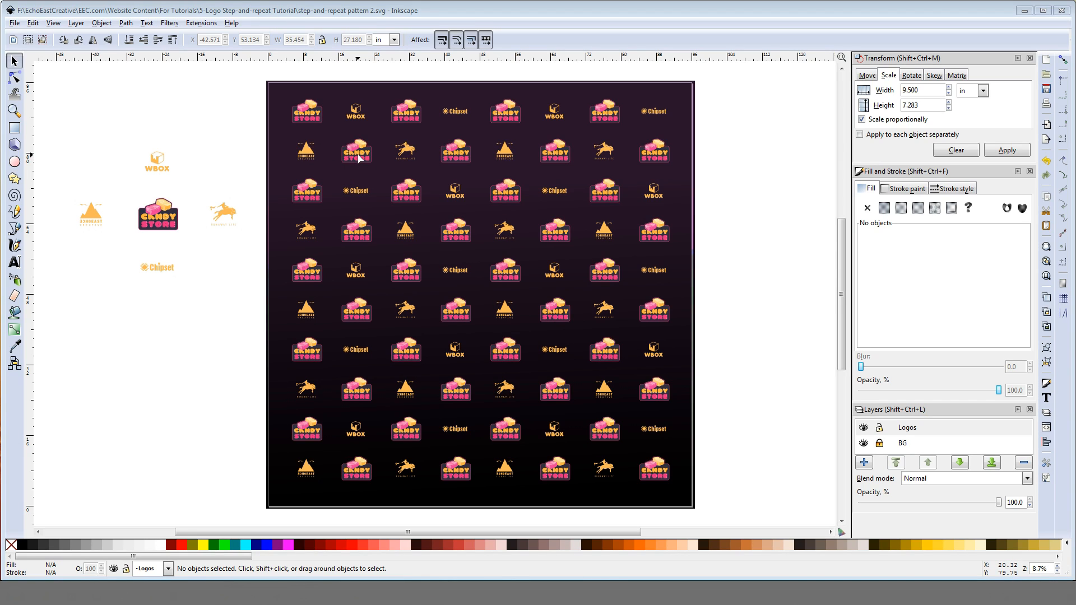
Step: Scale the original Candy Store logo proportionally to a width of 10 inches
{"action": "left_click", "coordinate": [161, 219]}
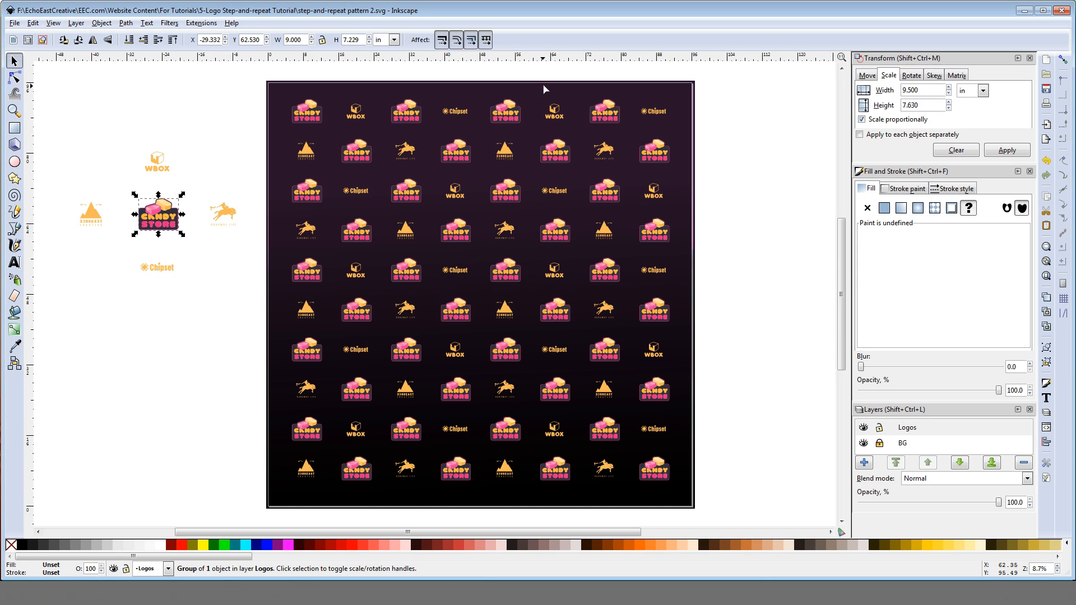
{"action": "left_click_drag", "start_coordinate": [920, 91], "coordinate": [911, 90]}
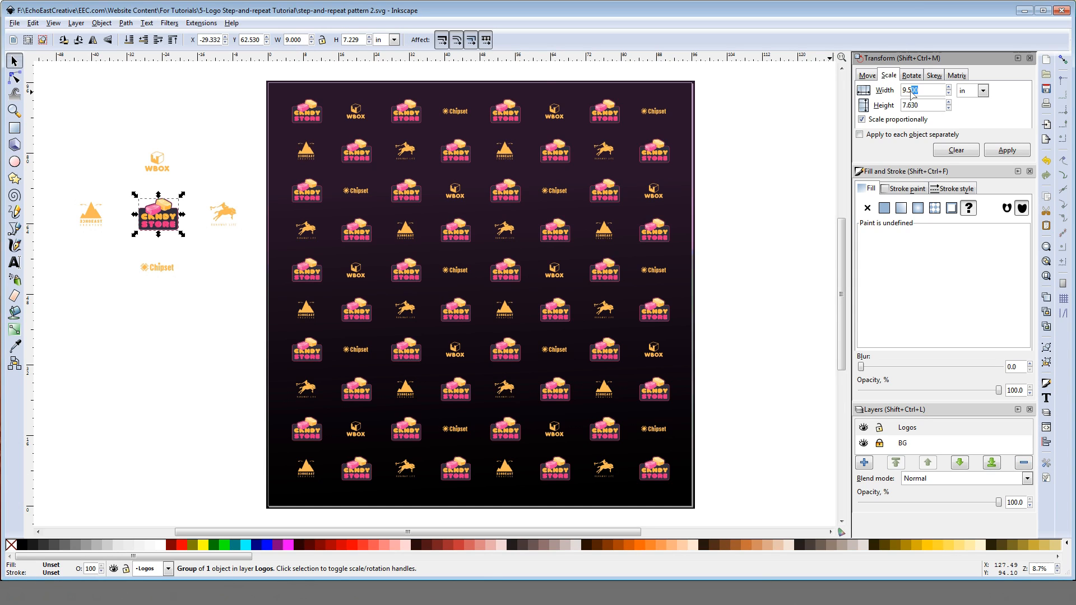
{"action": "left_click", "coordinate": [956, 150]}
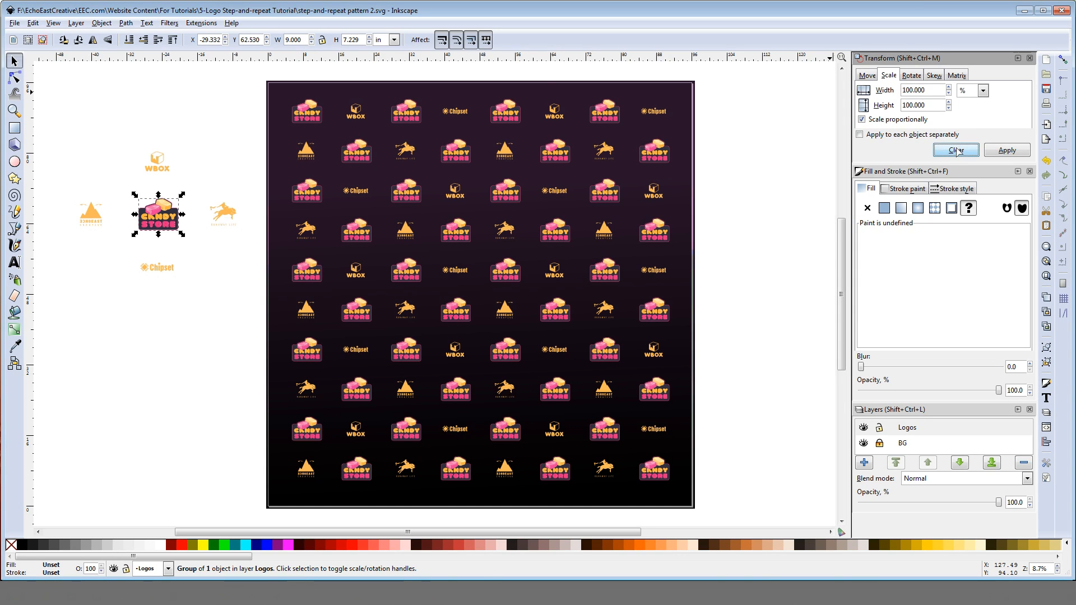
{"action": "left_click", "coordinate": [969, 97]}
{"action": "left_click", "coordinate": [972, 145]}
{"action": "left_click_drag", "start_coordinate": [906, 90], "coordinate": [933, 101]}
{"action": "key", "text": "BackSpace"}
{"action": "key", "text": "BackSpace"}
{"action": "type", "text": "10"}
{"action": "left_click", "coordinate": [1006, 151]}
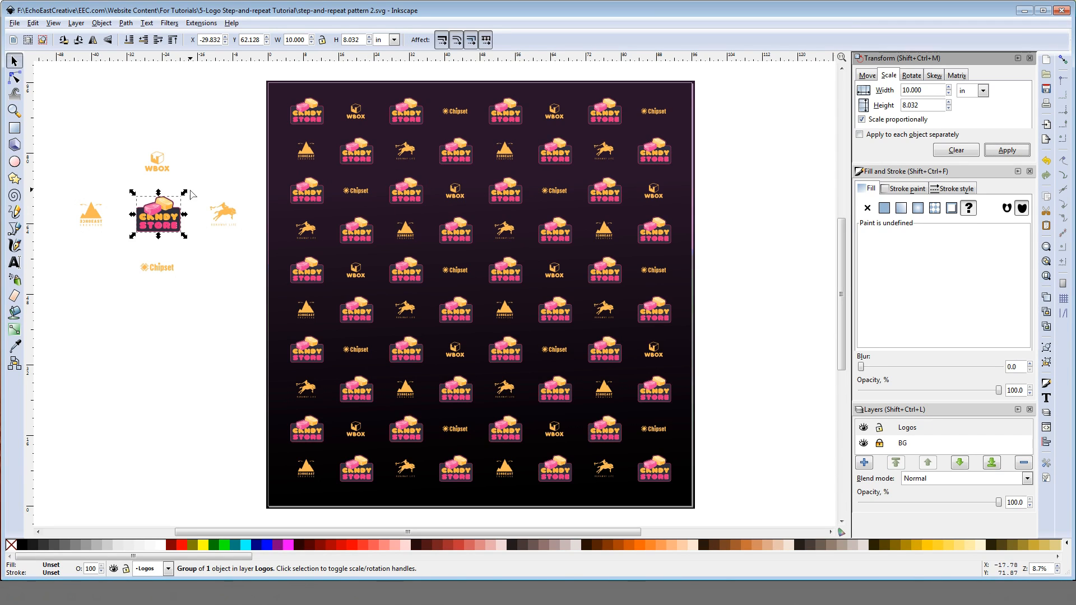
{"action": "left_click", "coordinate": [168, 137]}
{"action": "left_click", "coordinate": [164, 202]}
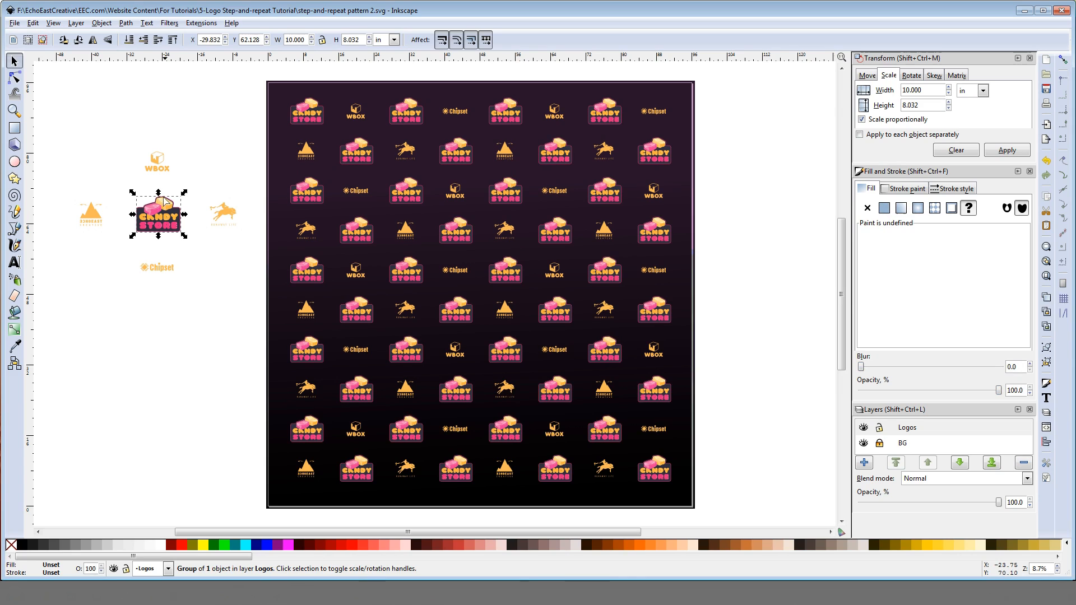
{"action": "left_click", "coordinate": [410, 111]}
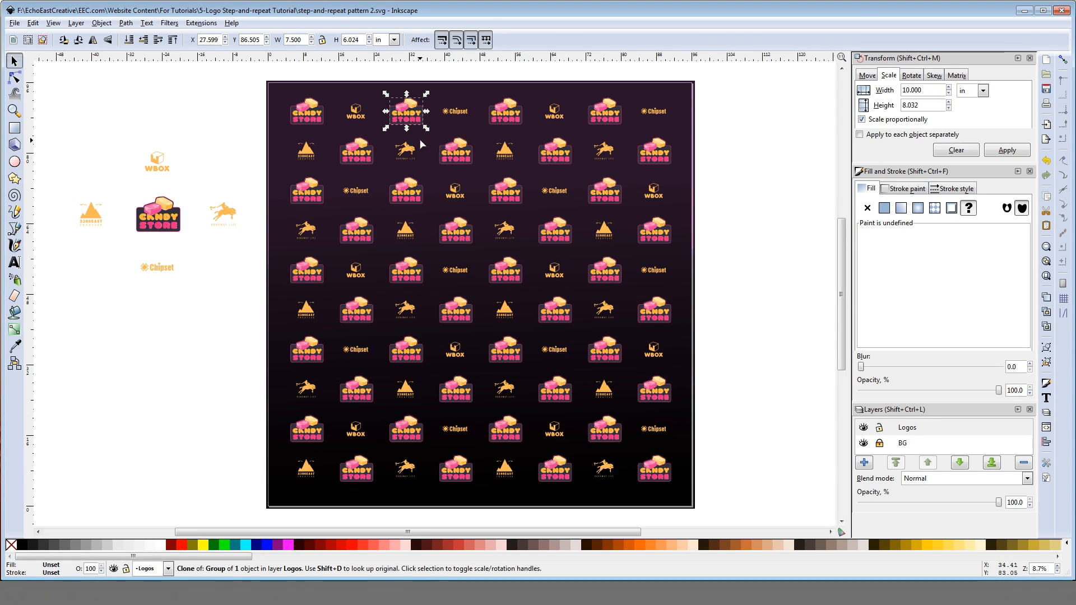
{"action": "left_click", "coordinate": [168, 225]}
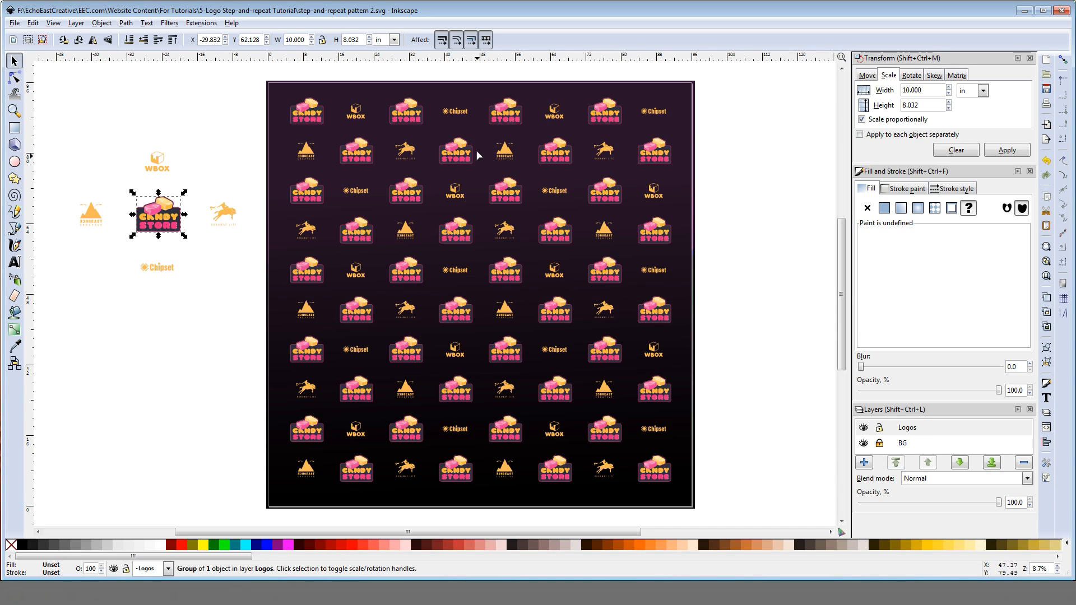
{"action": "left_click", "coordinate": [212, 167]}
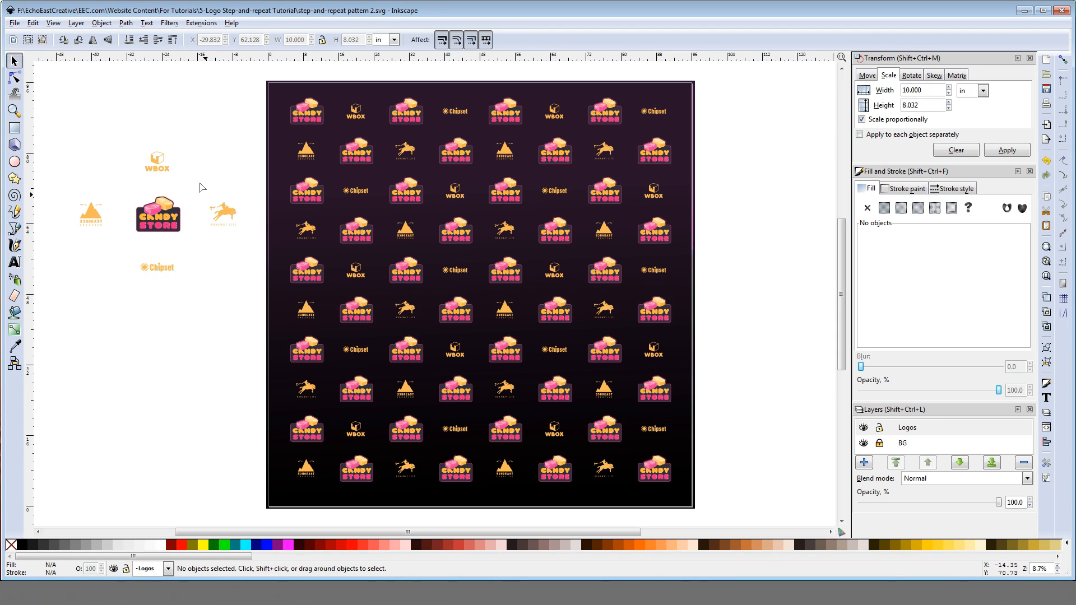